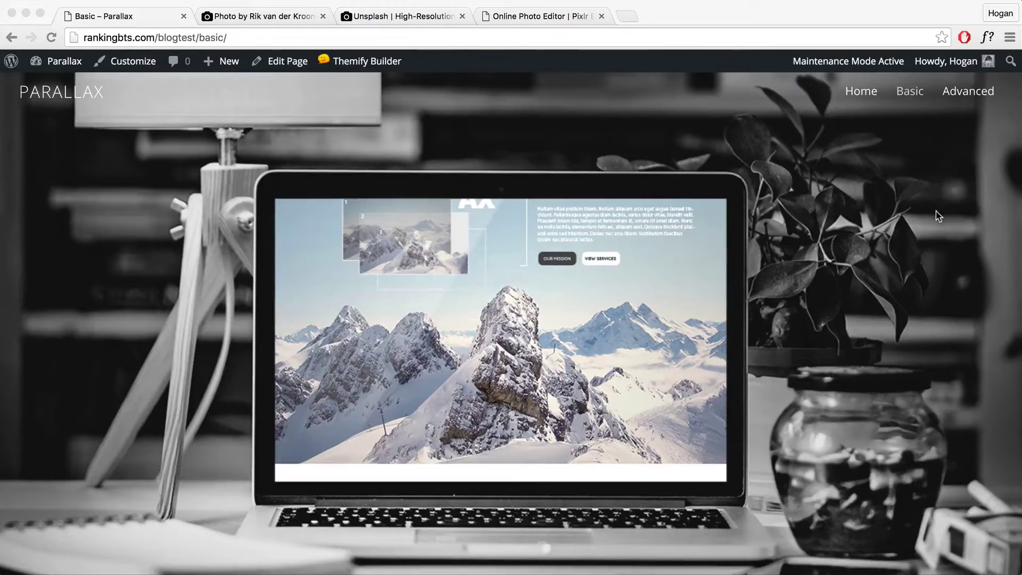
Step: Examine the parallax sections of the Basic demo page, from the mountain laptop screen down to the city window view
{"action": "scroll", "coordinate": [937, 216], "scroll_direction": "down", "scroll_amount": 3}
{"action": "scroll", "coordinate": [938, 216], "scroll_direction": "up", "scroll_amount": 3}
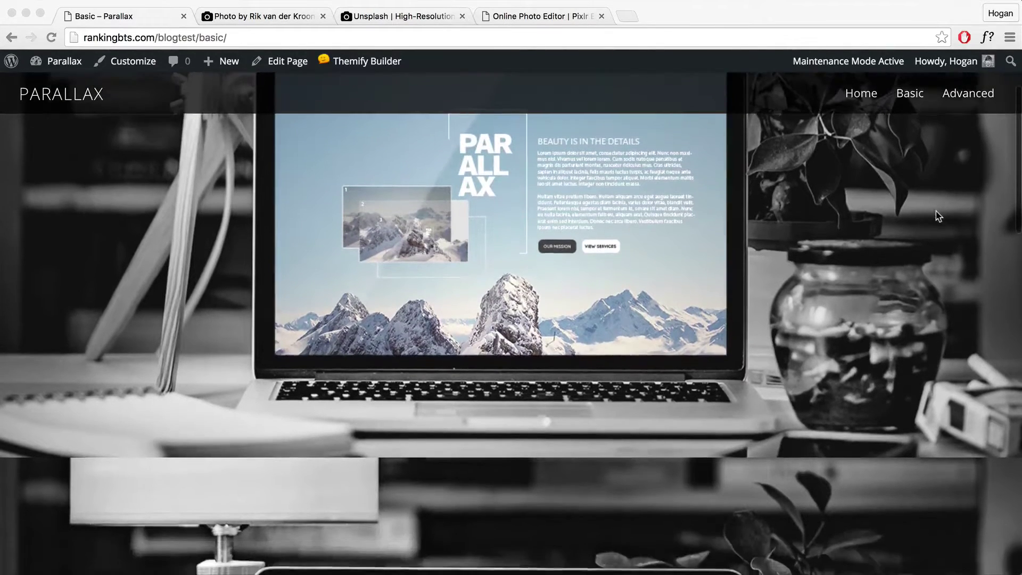
{"action": "scroll", "coordinate": [936, 211], "scroll_direction": "down", "scroll_amount": 3}
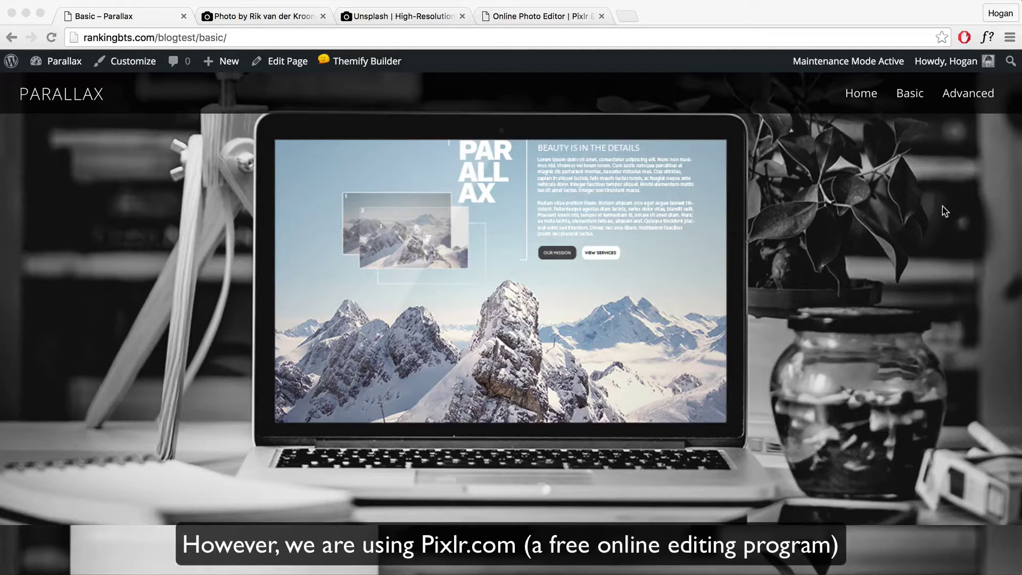
{"action": "scroll", "coordinate": [944, 211], "scroll_direction": "down", "scroll_amount": 5}
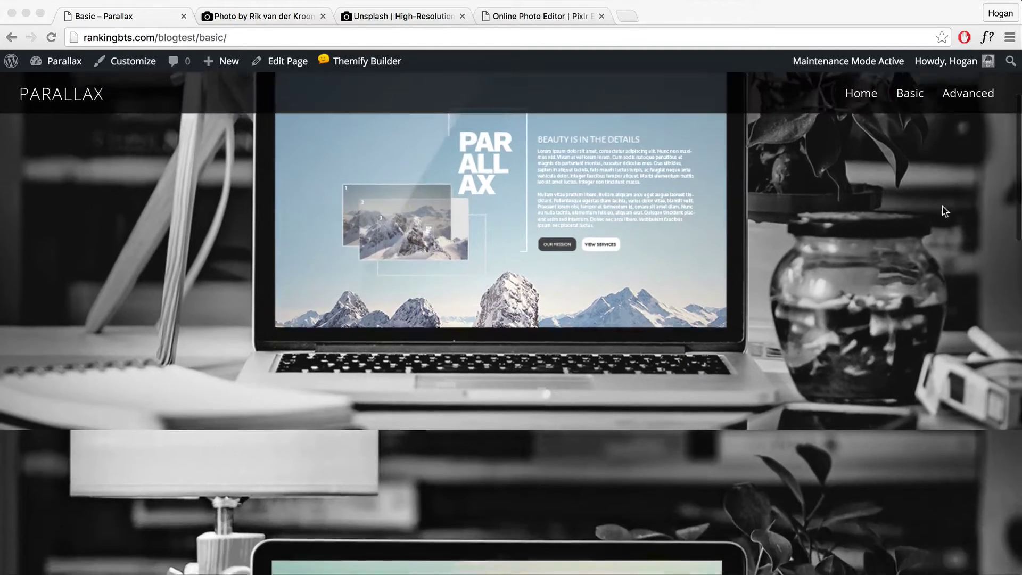
{"action": "scroll", "coordinate": [945, 211], "scroll_direction": "down", "scroll_amount": 4}
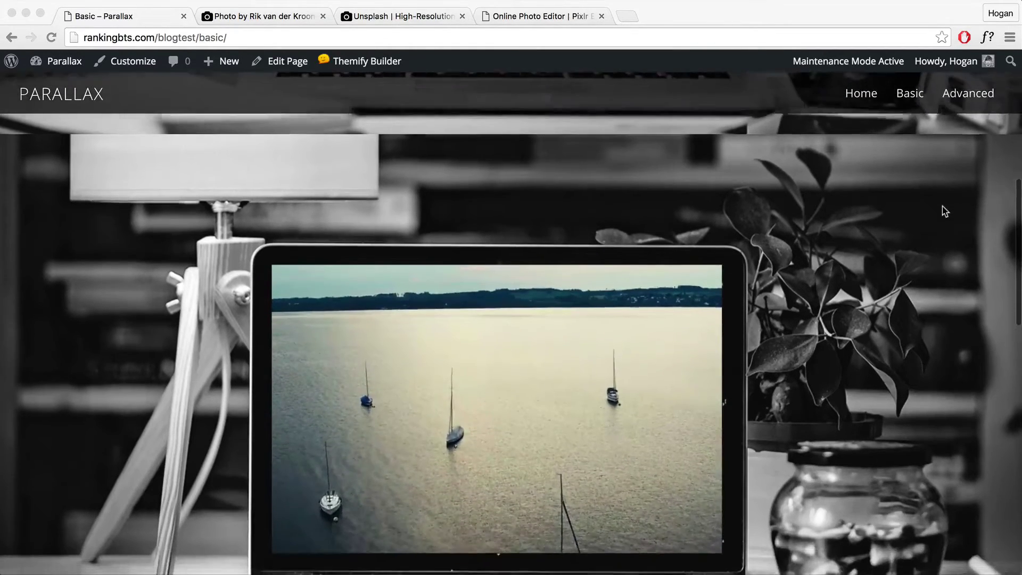
{"action": "scroll", "coordinate": [944, 211], "scroll_direction": "down", "scroll_amount": 2}
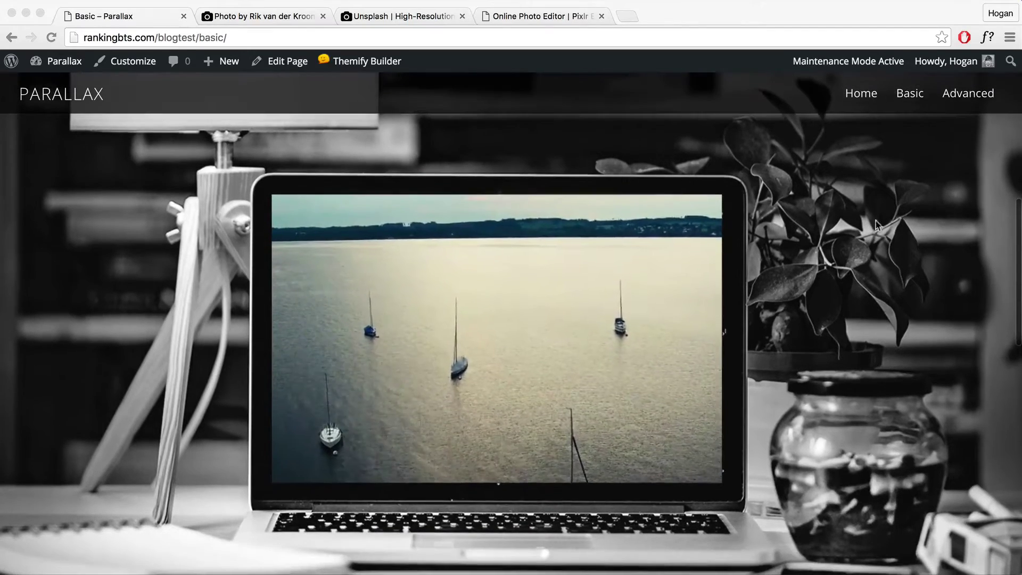
{"action": "scroll", "coordinate": [832, 270], "scroll_direction": "down", "scroll_amount": 8}
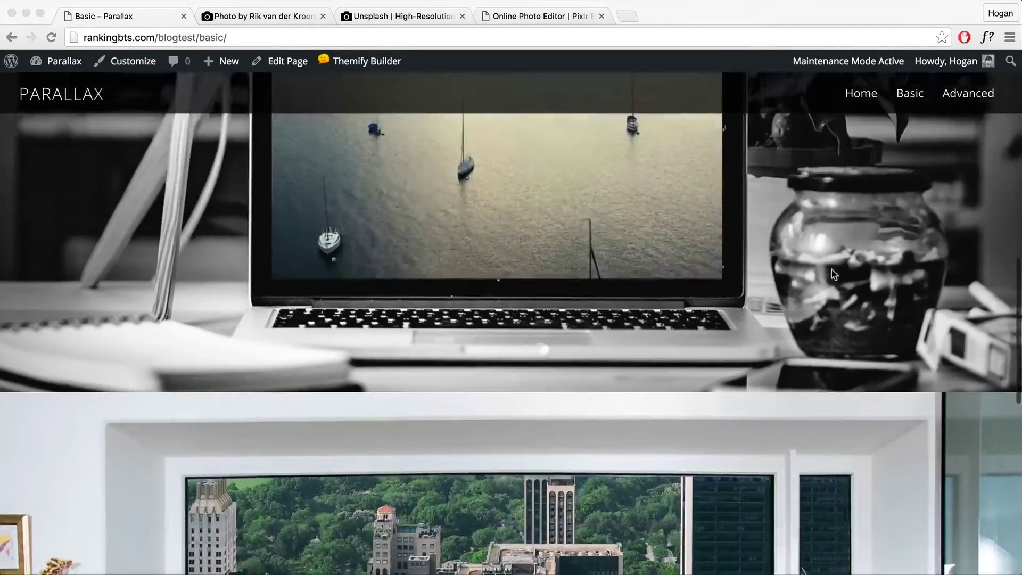
{"action": "scroll", "coordinate": [831, 269], "scroll_direction": "down", "scroll_amount": 2}
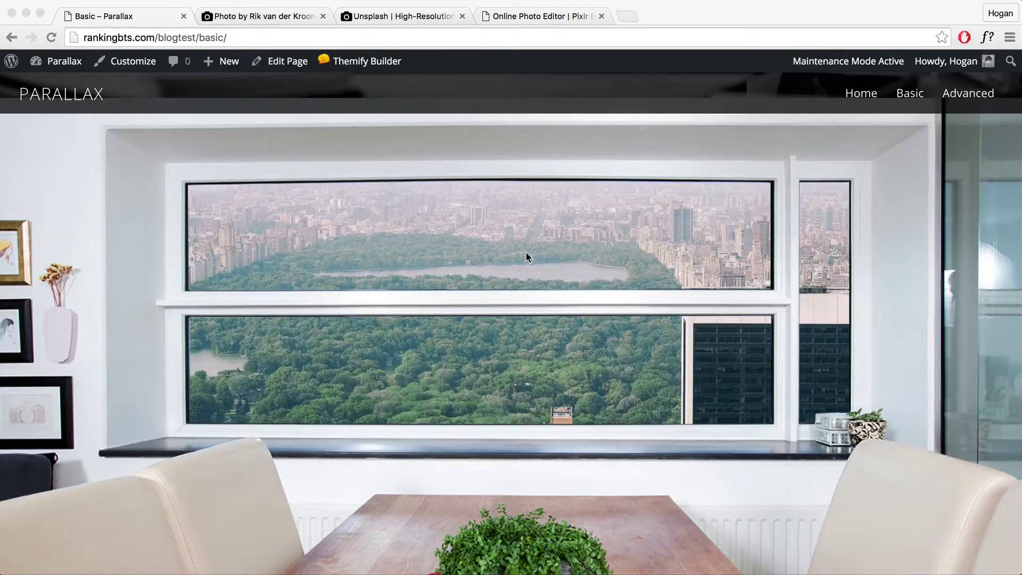
Step: Compare the original Unsplash window photo with the edited version on the Basic page, and review that page back to its beginning
{"action": "left_click", "coordinate": [273, 20]}
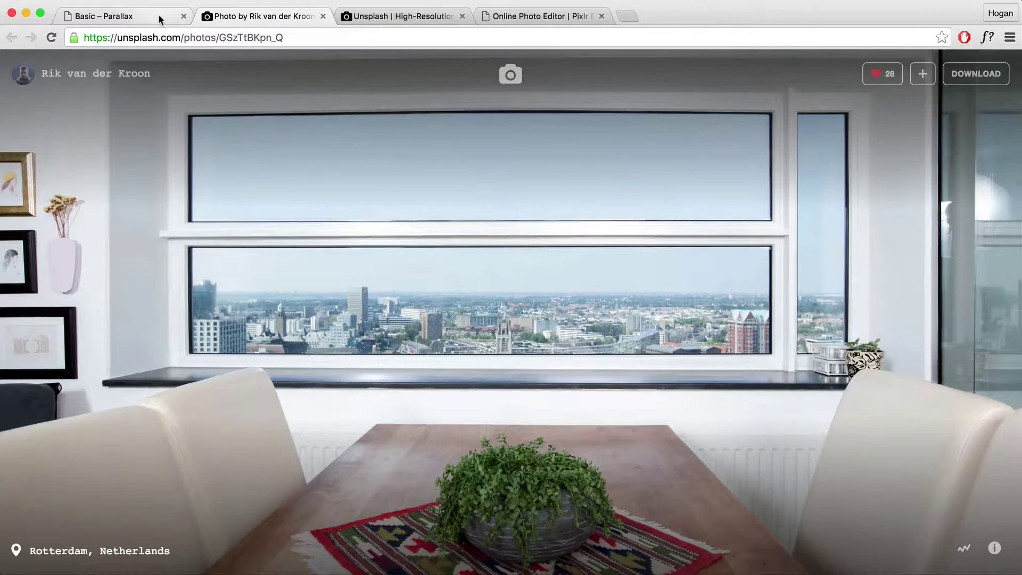
{"action": "left_click", "coordinate": [133, 16]}
{"action": "scroll", "coordinate": [354, 300], "scroll_direction": "down", "scroll_amount": 3}
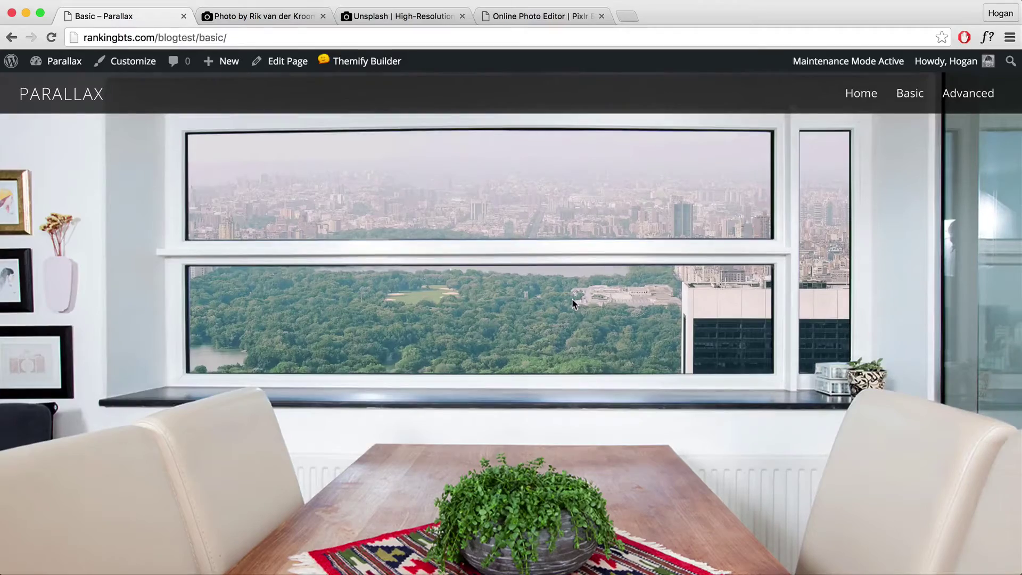
{"action": "scroll", "coordinate": [572, 303], "scroll_direction": "up", "scroll_amount": 5}
{"action": "scroll", "coordinate": [571, 303], "scroll_direction": "up", "scroll_amount": 10}
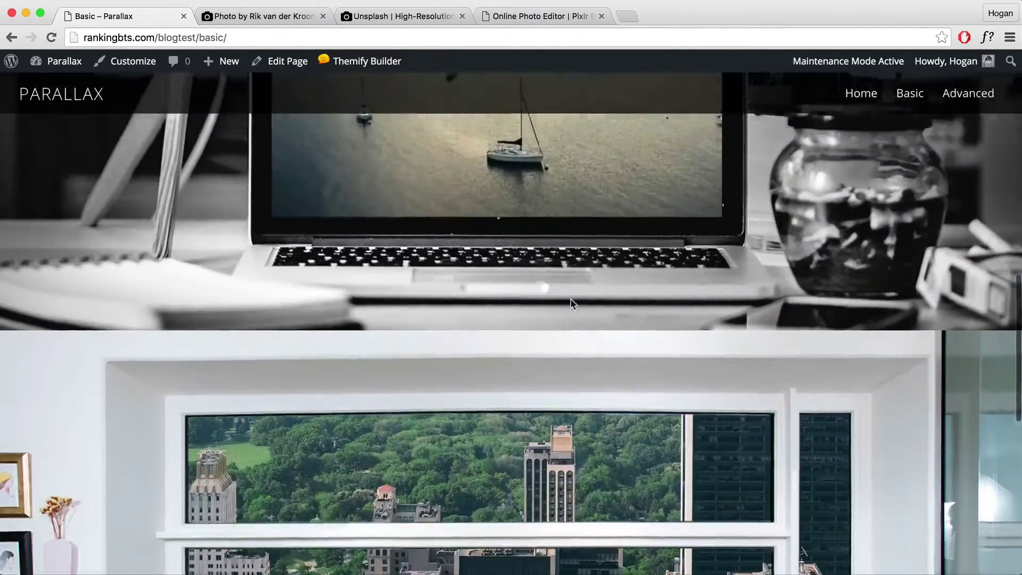
{"action": "scroll", "coordinate": [571, 300], "scroll_direction": "up", "scroll_amount": 5}
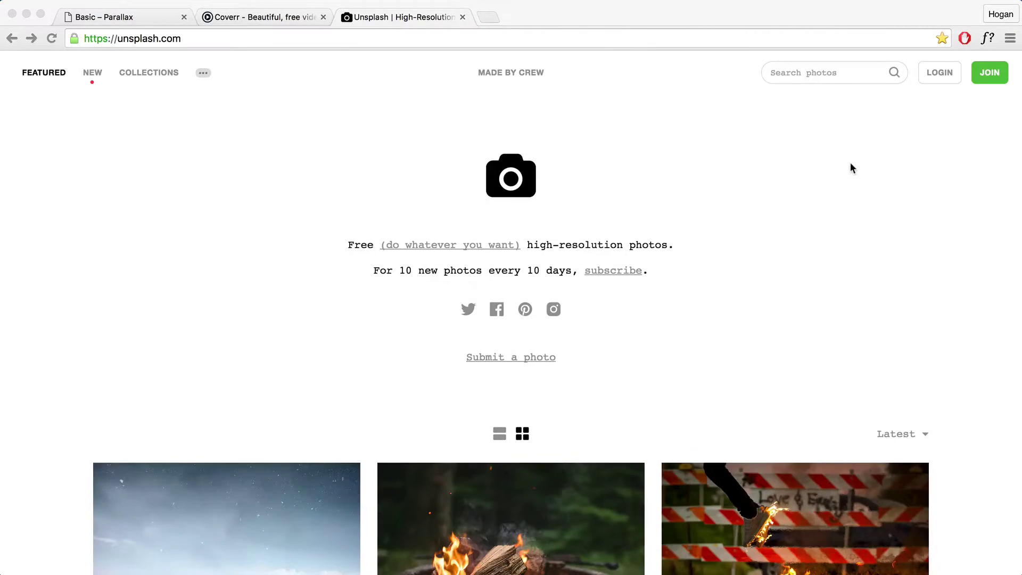
{"action": "left_click", "coordinate": [128, 16]}
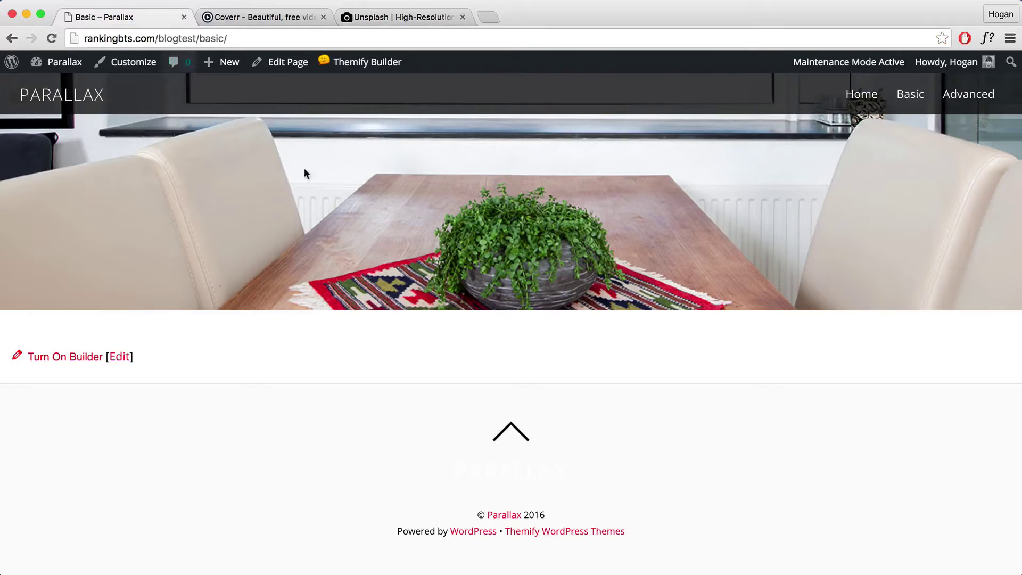
{"action": "scroll", "coordinate": [445, 203], "scroll_direction": "up", "scroll_amount": 10}
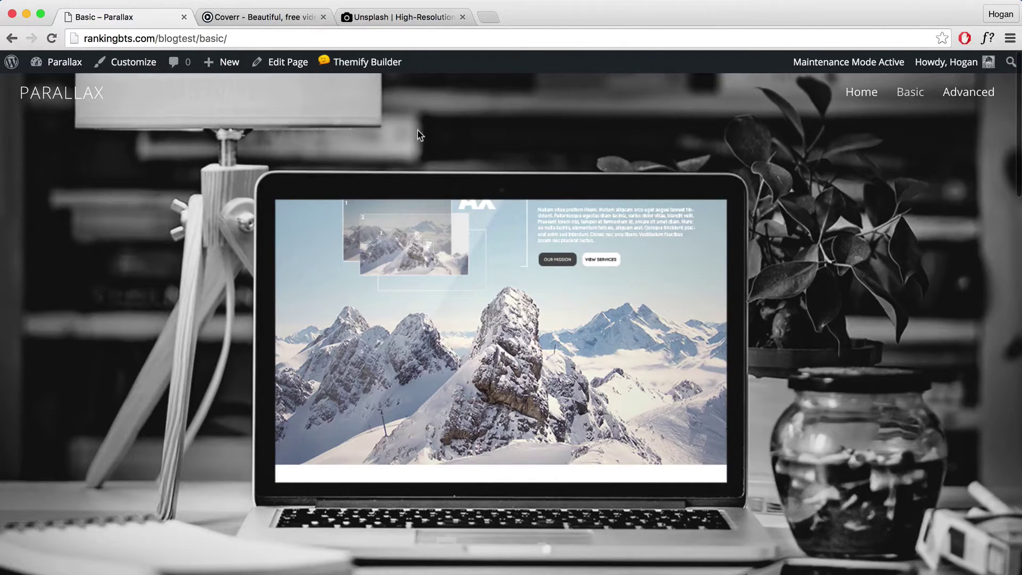
Step: Switch to Unsplash and search its photos for "laptop"
{"action": "left_click", "coordinate": [423, 18]}
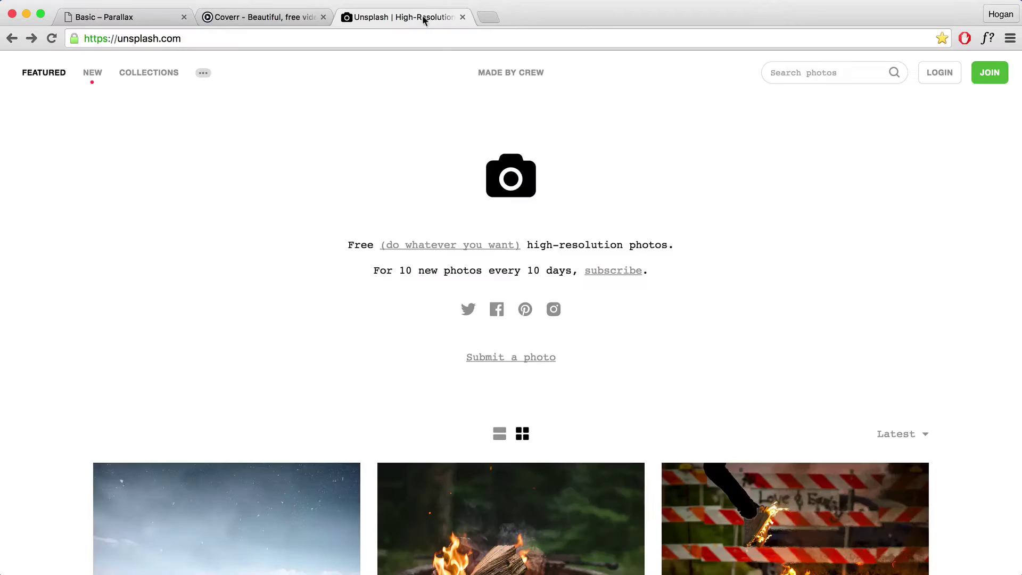
{"action": "scroll", "coordinate": [660, 344], "scroll_direction": "down", "scroll_amount": 5}
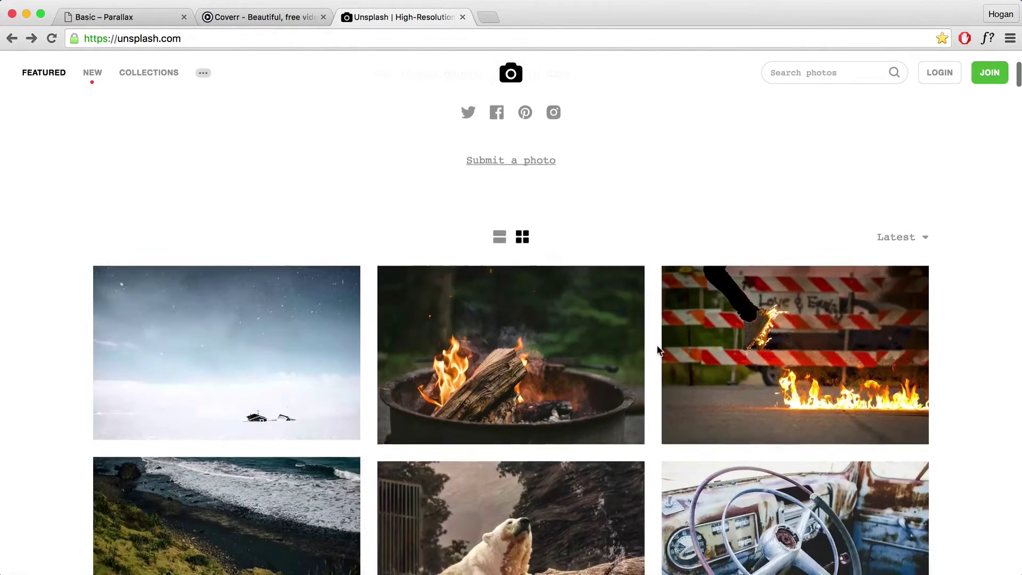
{"action": "scroll", "coordinate": [661, 350], "scroll_direction": "up", "scroll_amount": 5}
{"action": "left_click", "coordinate": [792, 70]}
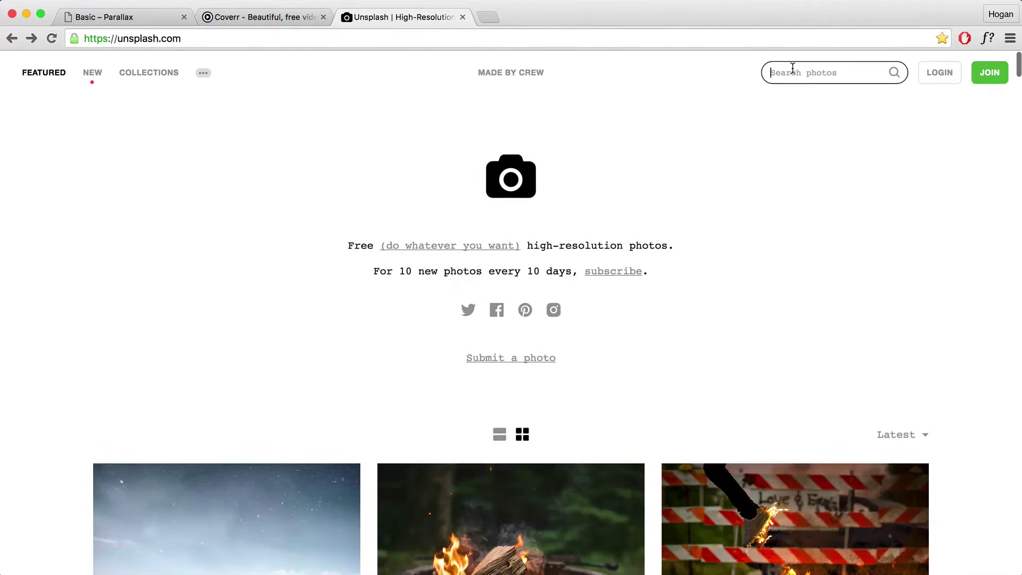
{"action": "type", "text": "lap"}
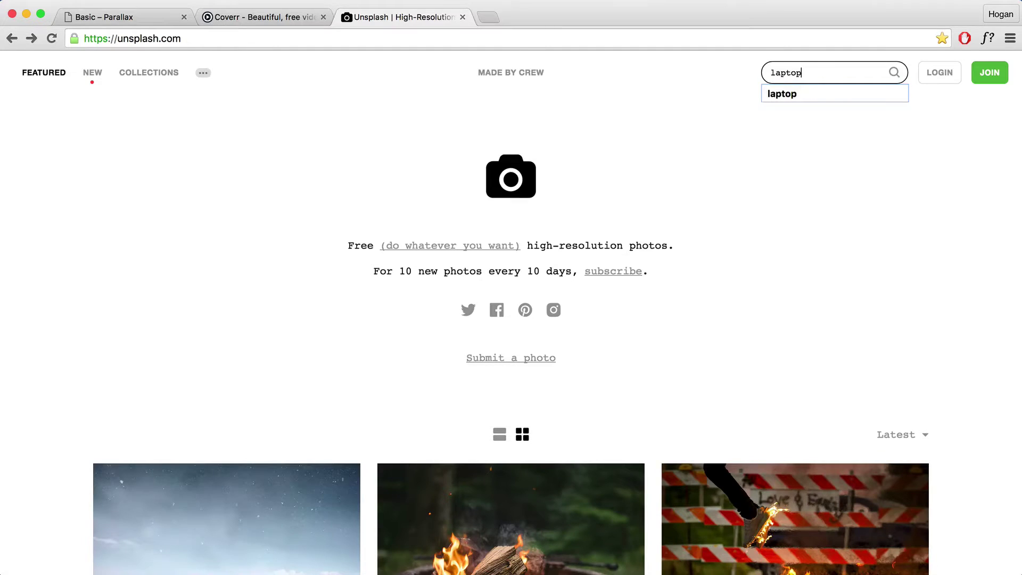
{"action": "type", "text": "top"}
{"action": "key", "text": "Return"}
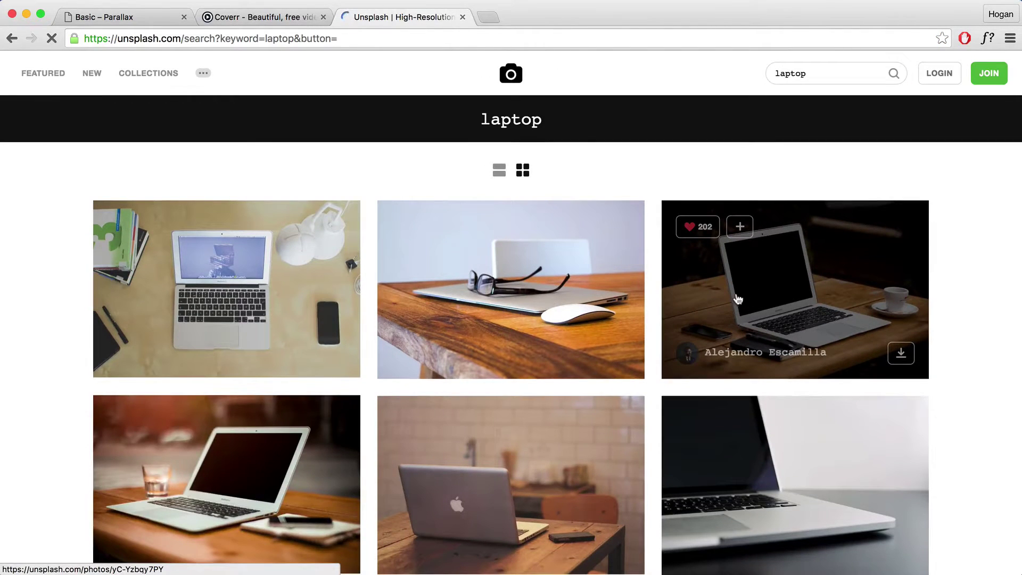
Step: Find the photo of a laptop on a desk between a lamp and a plant, and open its full-size download
{"action": "scroll", "coordinate": [689, 302], "scroll_direction": "down", "scroll_amount": 3}
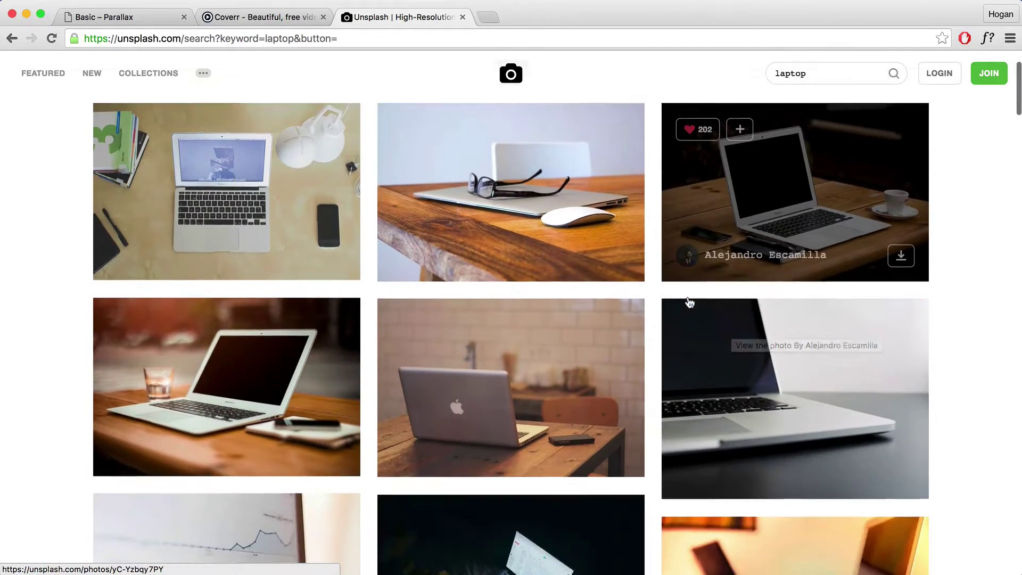
{"action": "scroll", "coordinate": [690, 302], "scroll_direction": "down", "scroll_amount": 20}
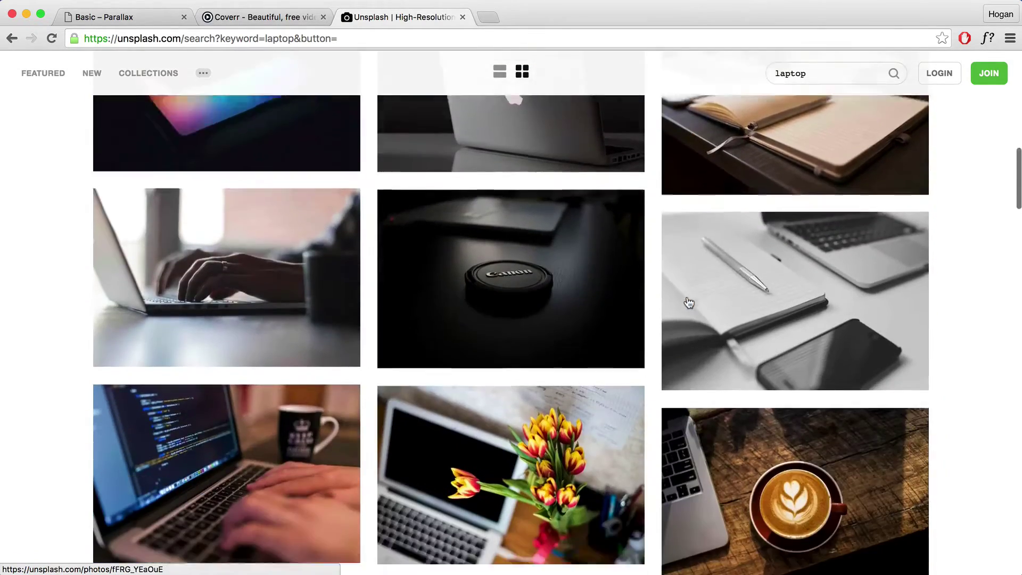
{"action": "scroll", "coordinate": [690, 303], "scroll_direction": "down", "scroll_amount": 15}
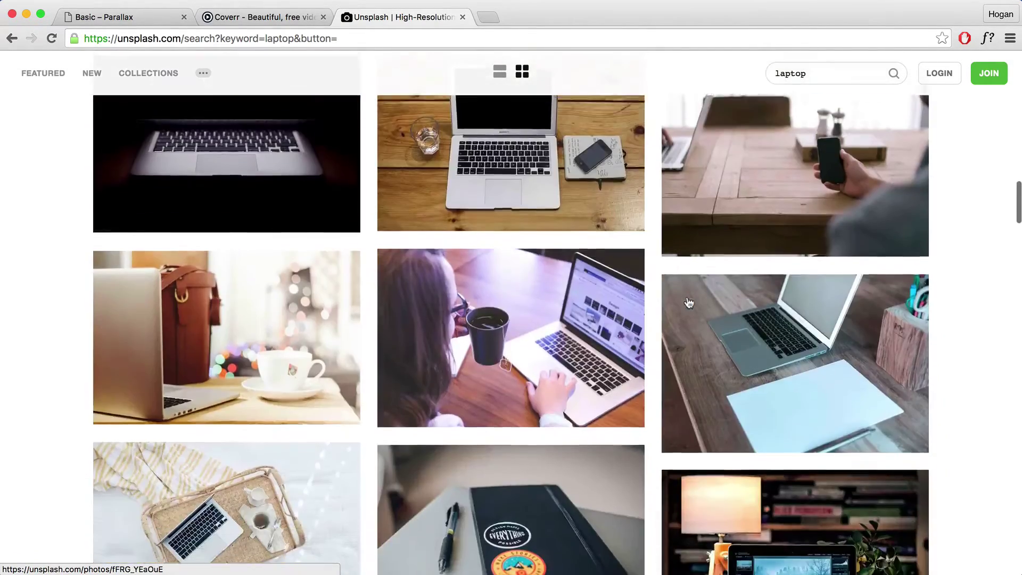
{"action": "scroll", "coordinate": [689, 302], "scroll_direction": "down", "scroll_amount": 5}
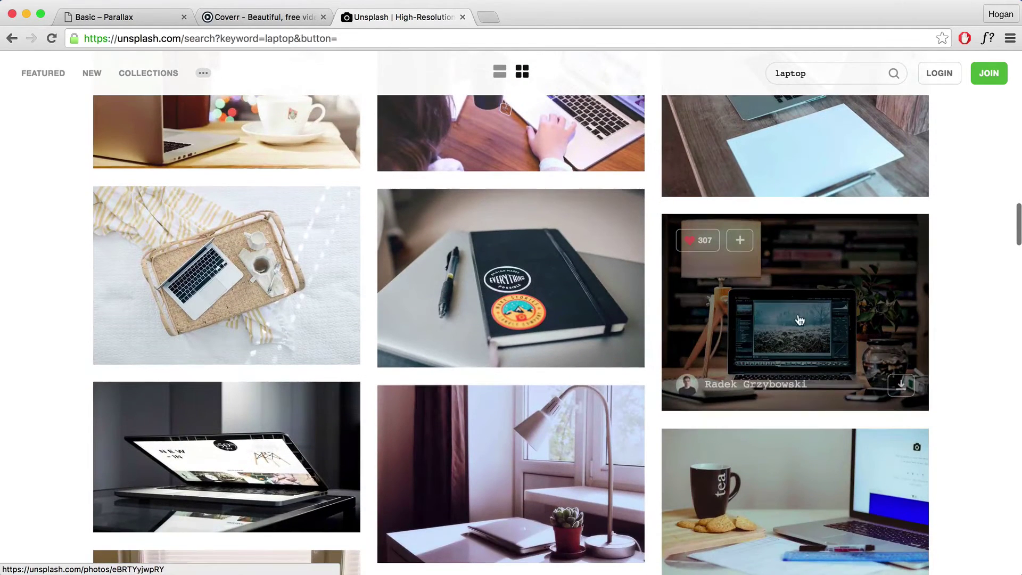
{"action": "left_click", "coordinate": [810, 302]}
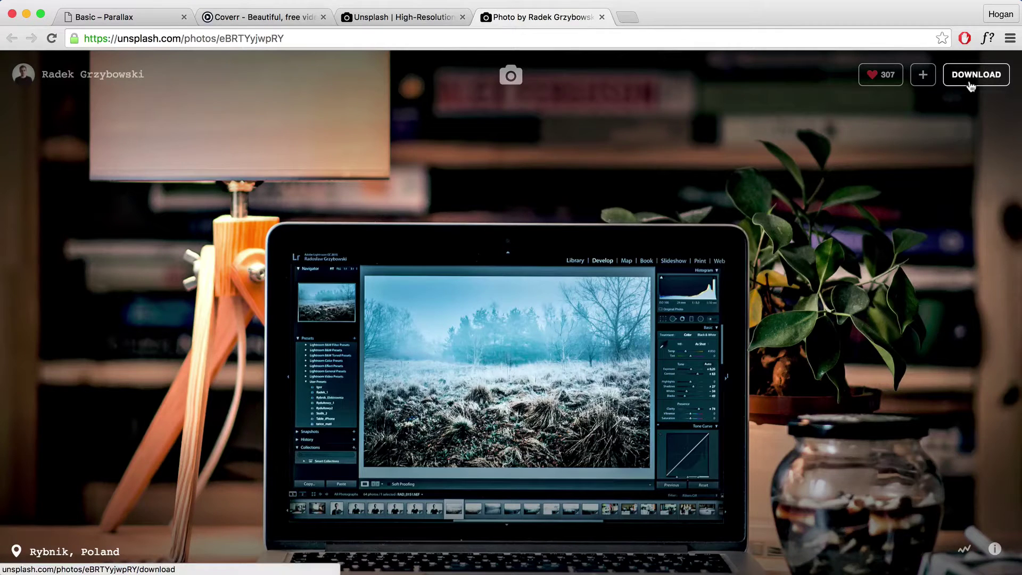
{"action": "left_click", "coordinate": [971, 76]}
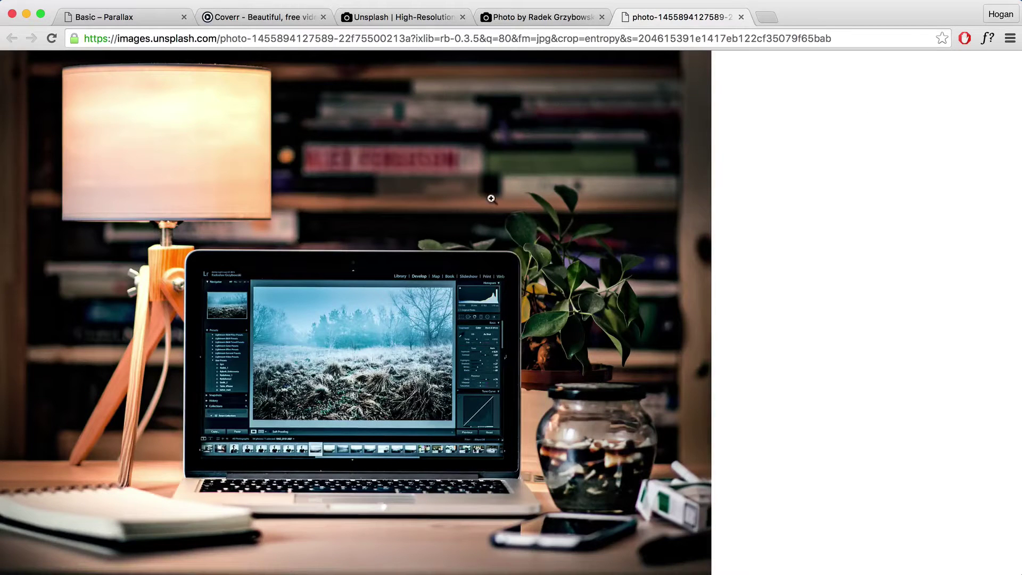
Step: Save the full-size desk photo to the Desktop as a JPEG image named Laptop
{"action": "right_click", "coordinate": [471, 211]}
{"action": "left_click", "coordinate": [496, 227]}
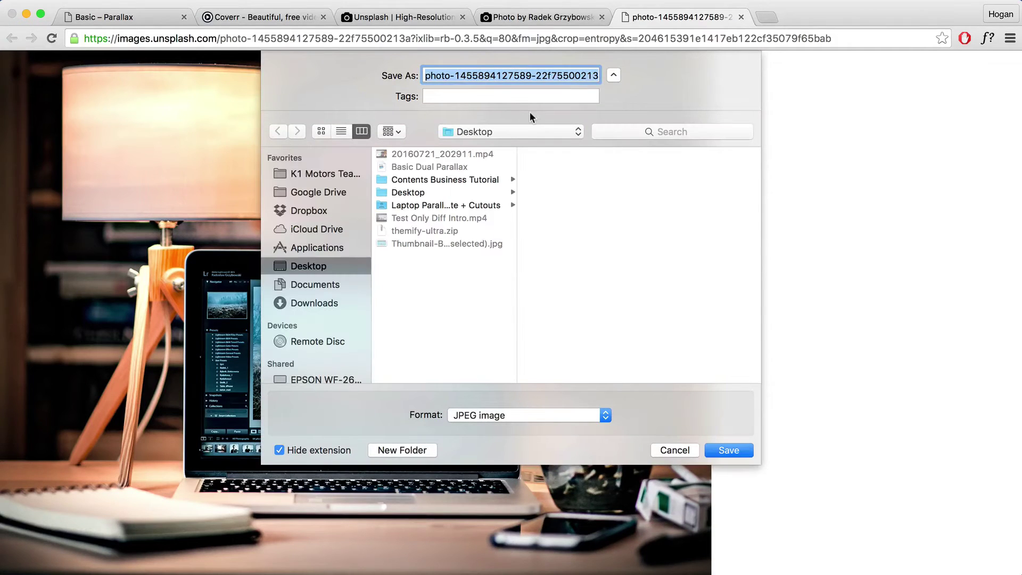
{"action": "key", "text": "BackSpace"}
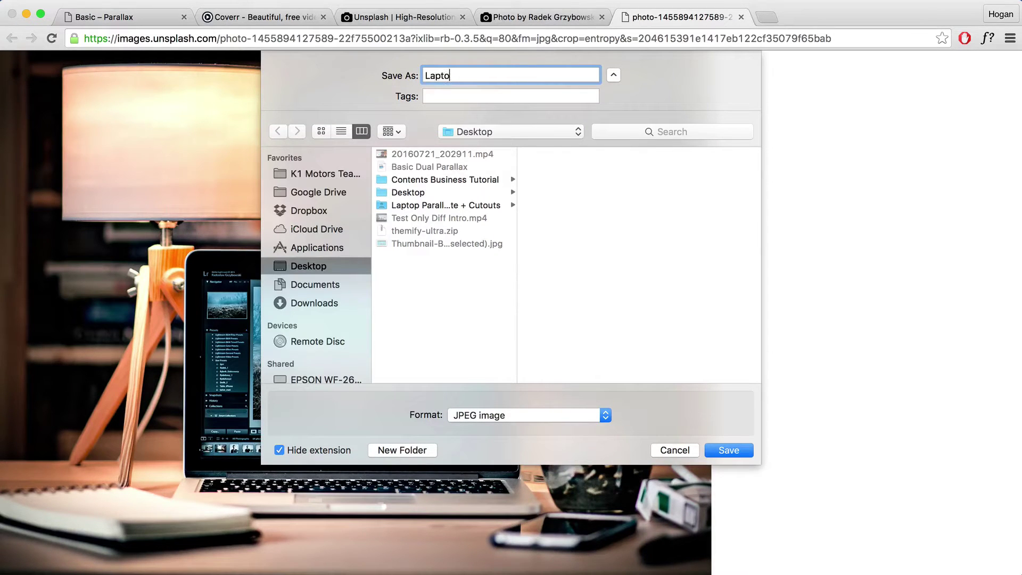
{"action": "left_click", "coordinate": [748, 451]}
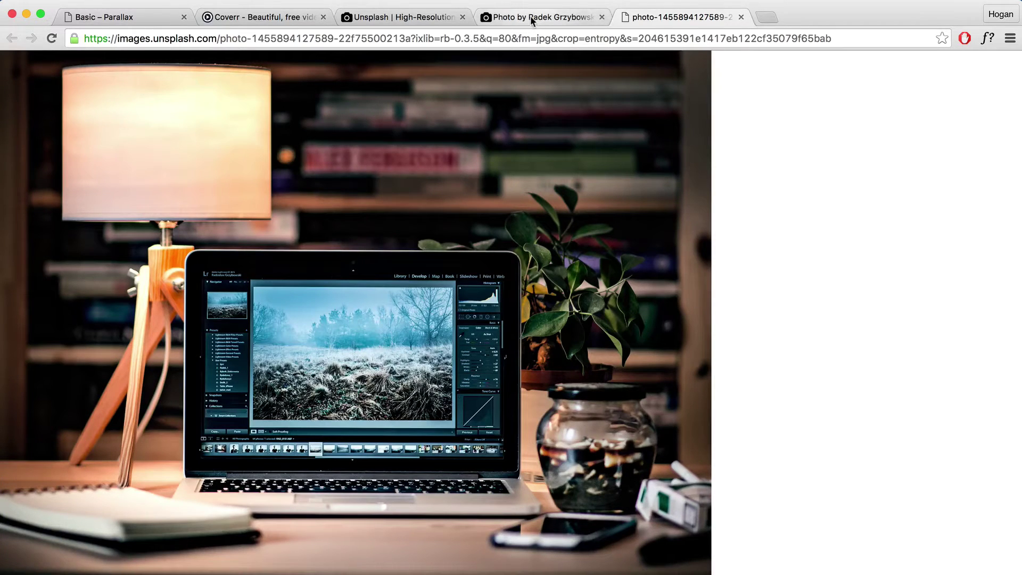
Step: Return to the Unsplash featured photos and open the aerial photo of a couple lying in a white boat
{"action": "left_click", "coordinate": [402, 17]}
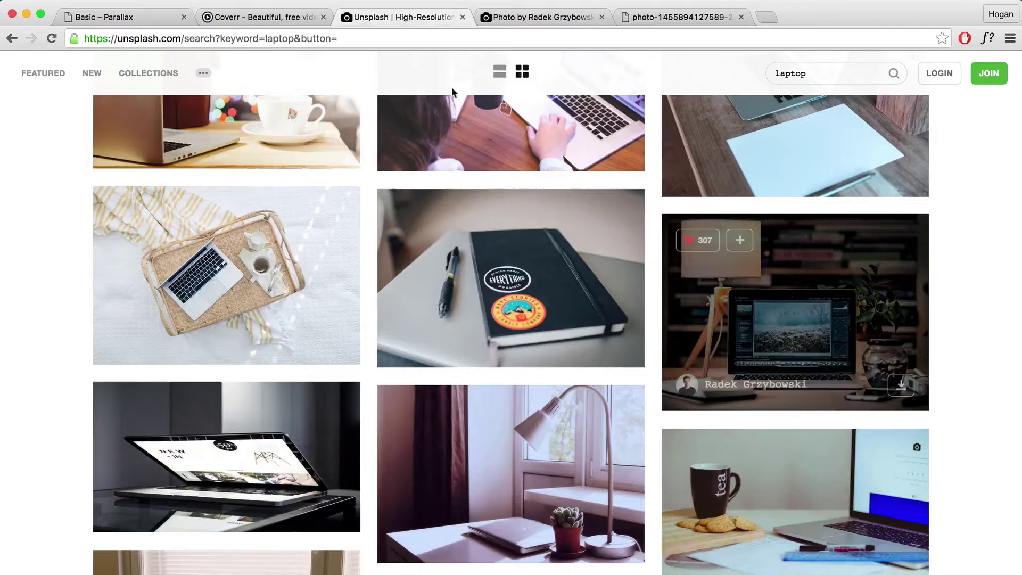
{"action": "scroll", "coordinate": [455, 137], "scroll_direction": "up", "scroll_amount": 10}
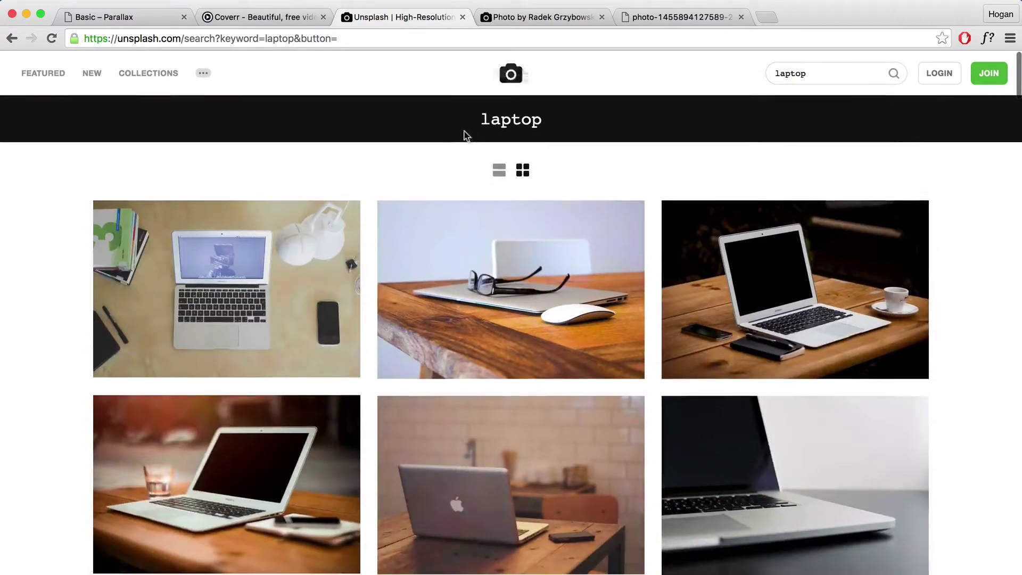
{"action": "left_click", "coordinate": [513, 78]}
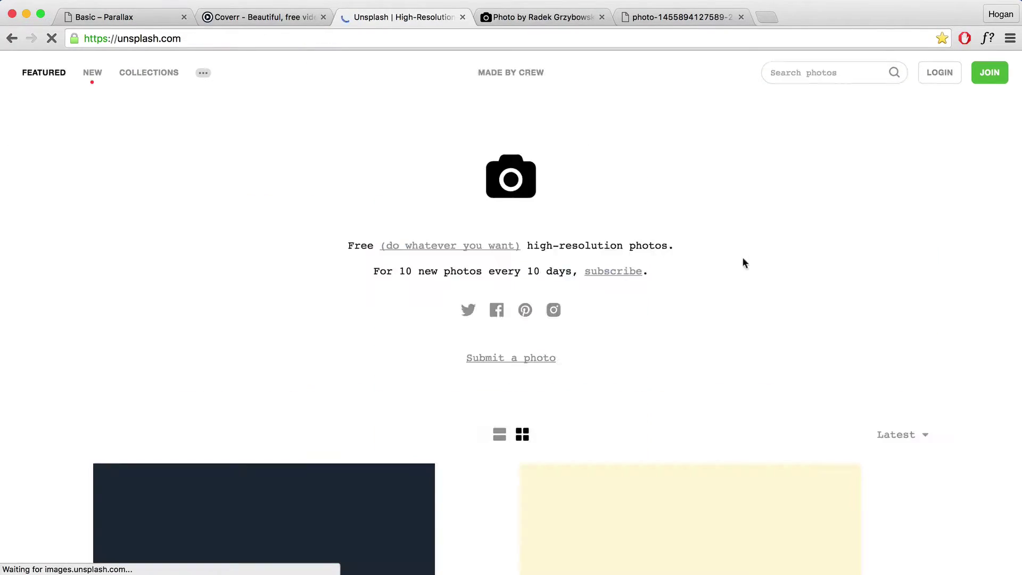
{"action": "scroll", "coordinate": [734, 248], "scroll_direction": "down", "scroll_amount": 13}
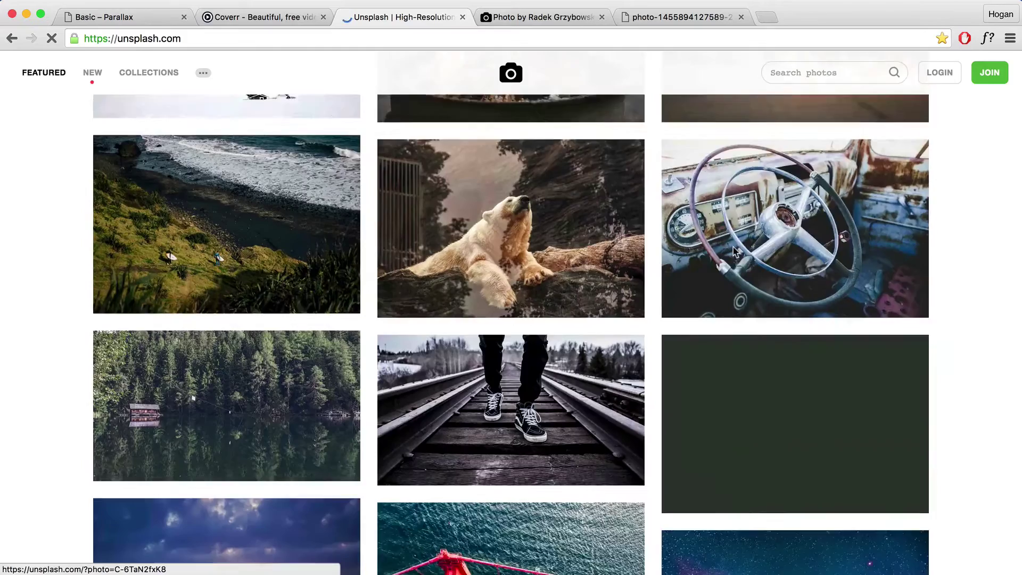
{"action": "scroll", "coordinate": [733, 249], "scroll_direction": "down", "scroll_amount": 15}
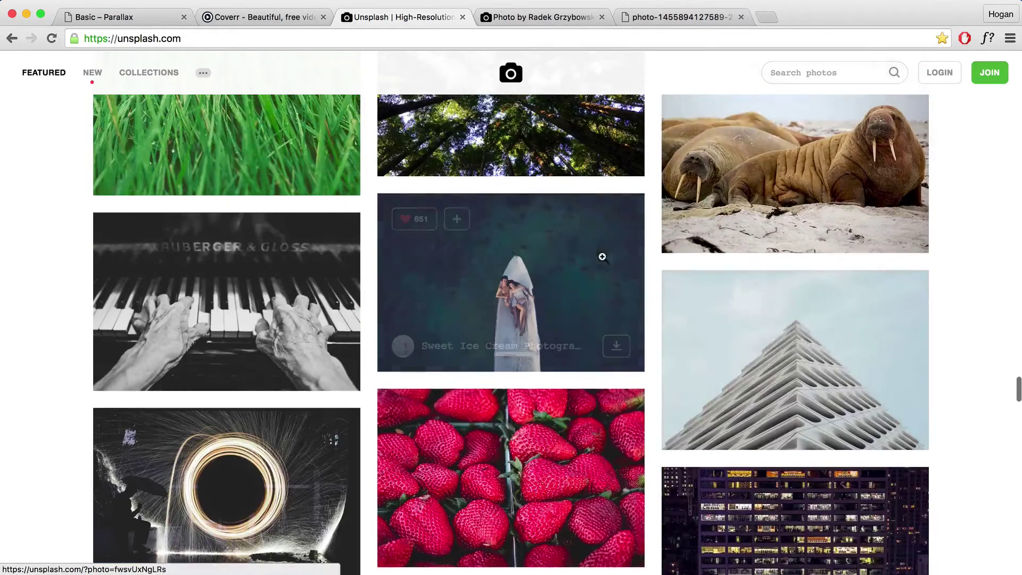
{"action": "left_click", "coordinate": [602, 257]}
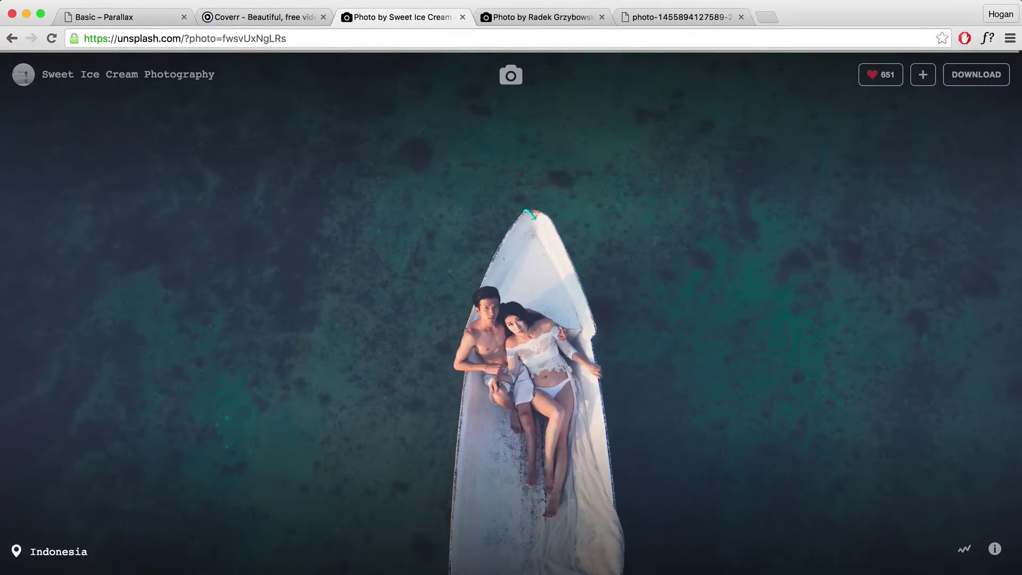
Step: Open the full-size download of the boat photo and save it to the Desktop as a JPEG image named Boat
{"action": "left_click", "coordinate": [997, 80]}
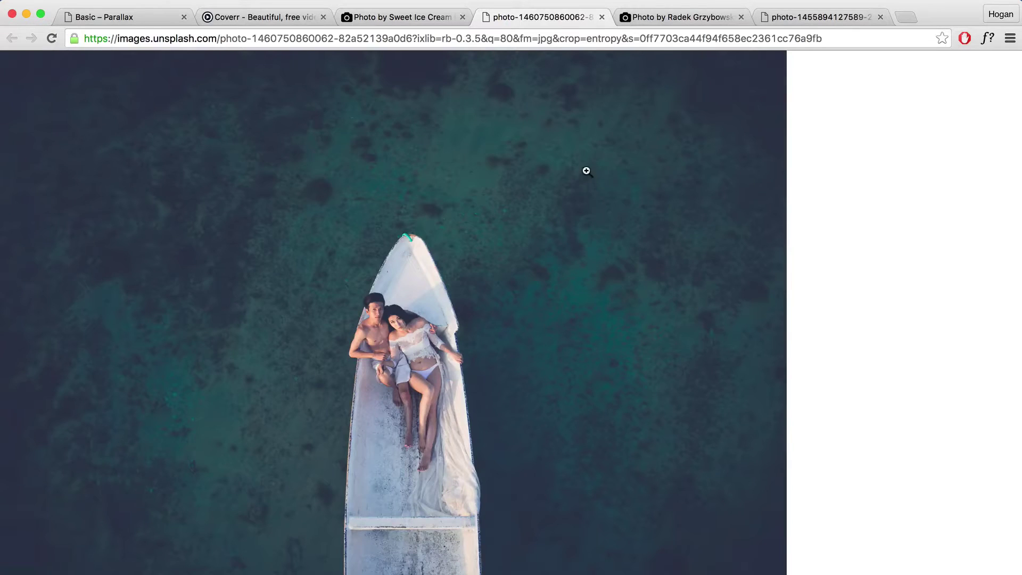
{"action": "right_click", "coordinate": [587, 171]}
{"action": "left_click", "coordinate": [590, 195]}
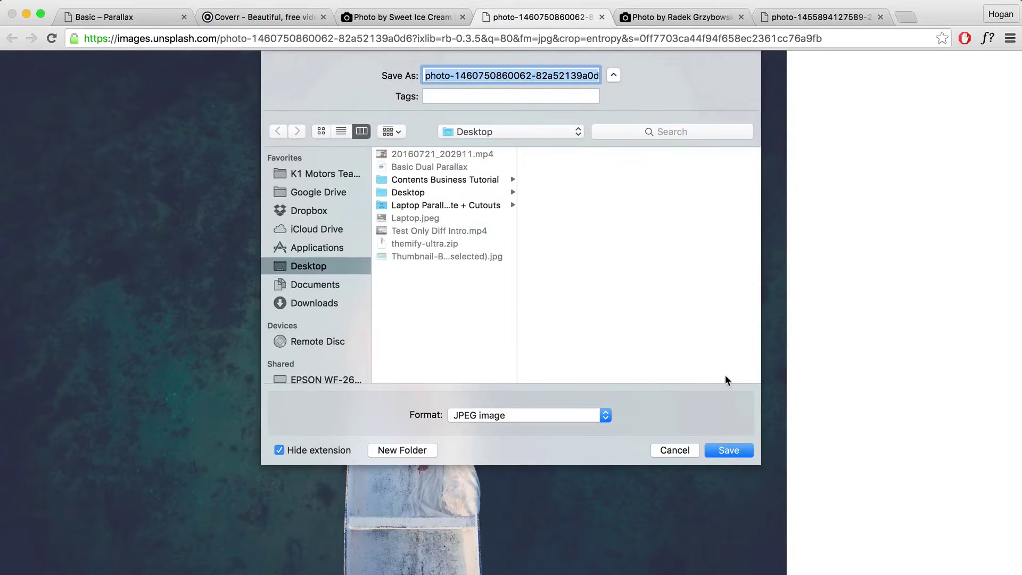
{"action": "type", "text": "Boat"}
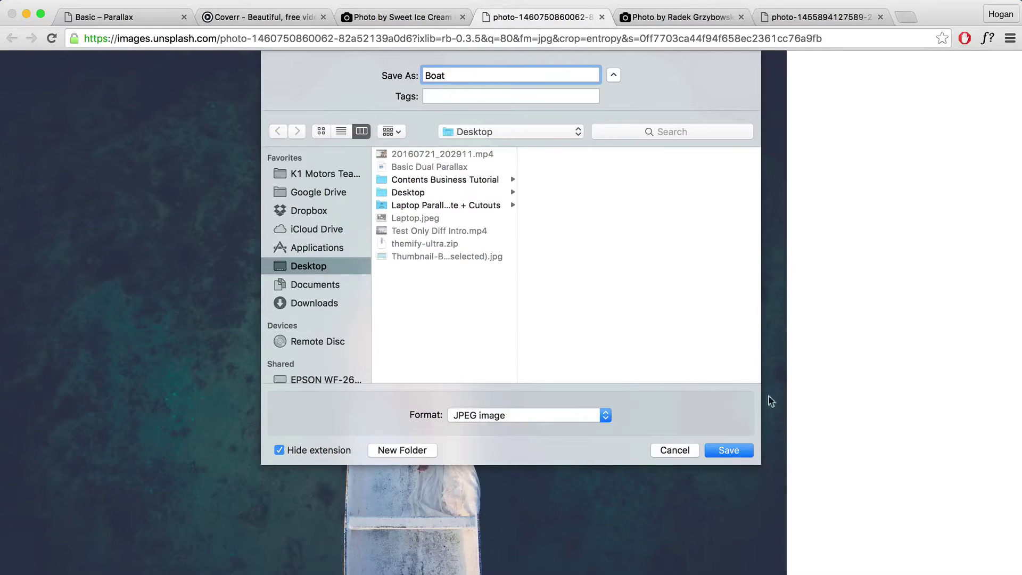
{"action": "left_click", "coordinate": [724, 451]}
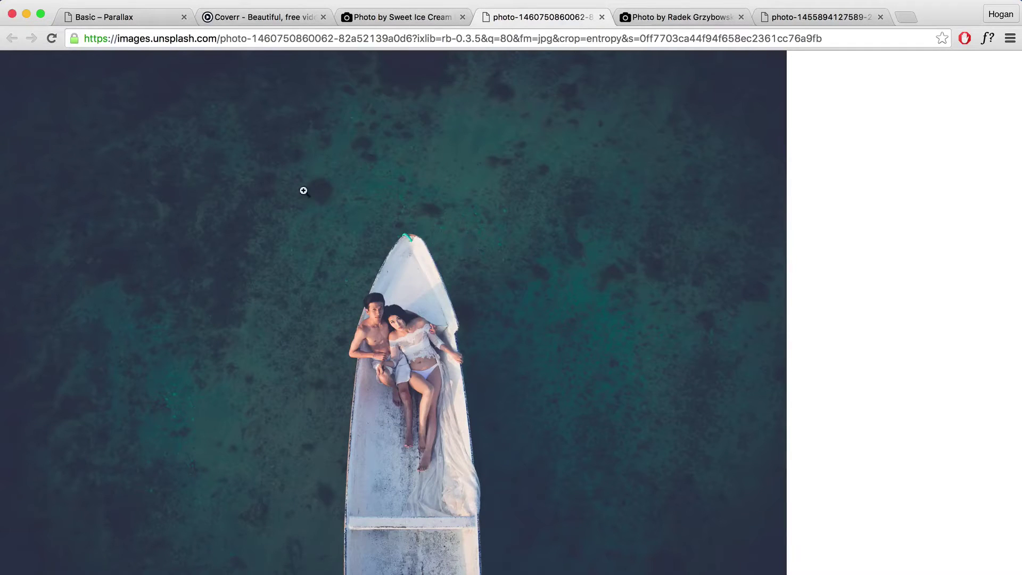
Step: Close both Unsplash photo pages and the full-size boat image, keeping the full-size laptop photo open
{"action": "left_click", "coordinate": [414, 18]}
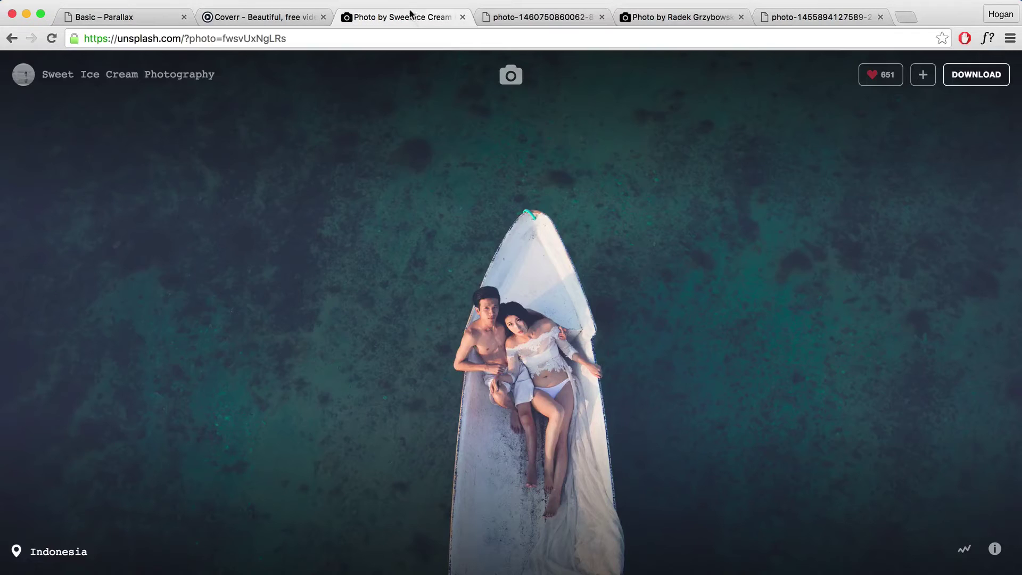
{"action": "left_click", "coordinate": [462, 18]}
{"action": "left_click", "coordinate": [461, 18]}
{"action": "left_click", "coordinate": [461, 18]}
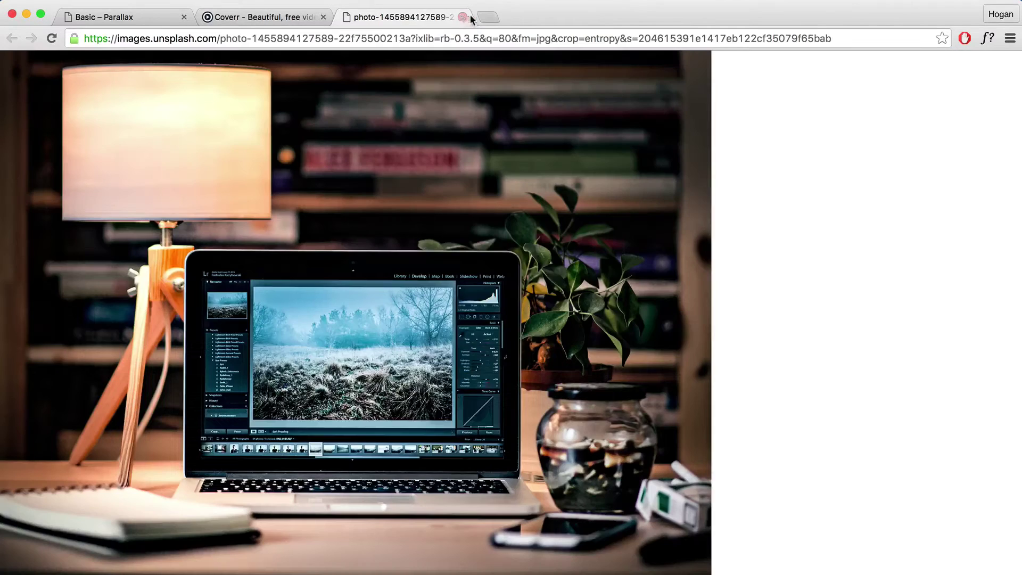
Step: Open pixlr.com in a new browser tab and launch the Pixlr Editor web app
{"action": "left_click", "coordinate": [486, 18]}
{"action": "left_click", "coordinate": [332, 64]}
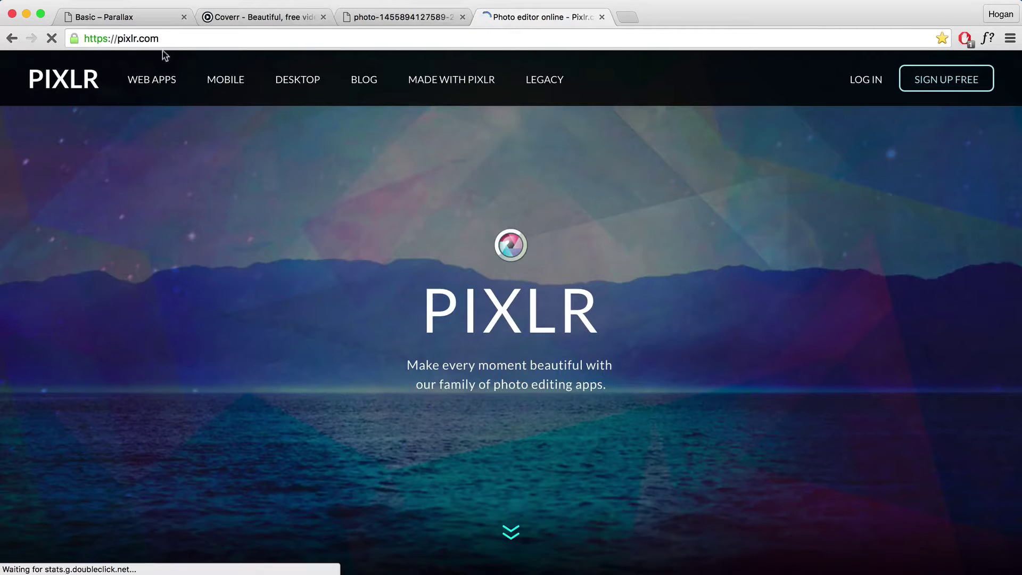
{"action": "left_click", "coordinate": [178, 39]}
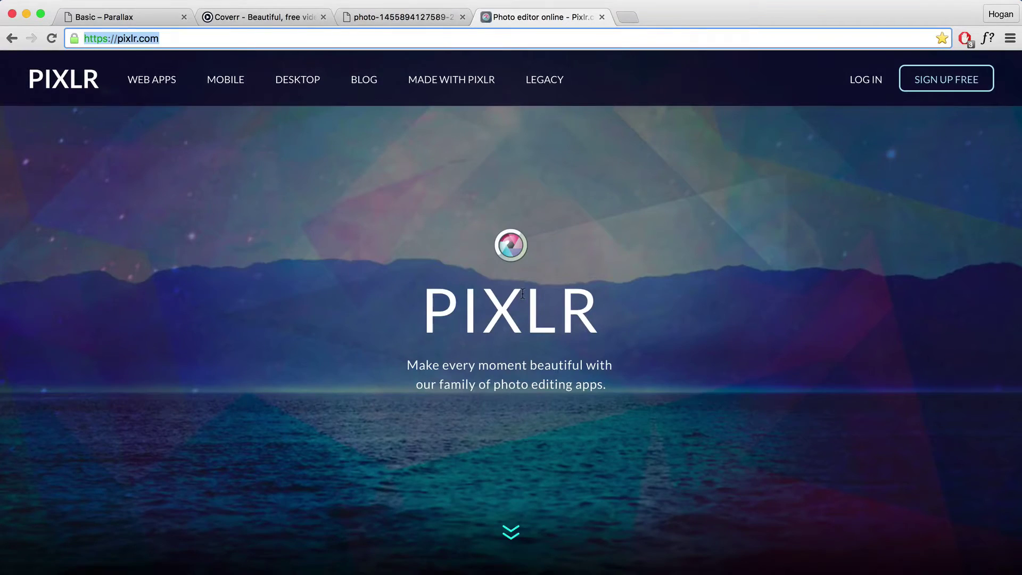
{"action": "scroll", "coordinate": [523, 294], "scroll_direction": "down", "scroll_amount": 3}
{"action": "scroll", "coordinate": [522, 293], "scroll_direction": "down", "scroll_amount": 10}
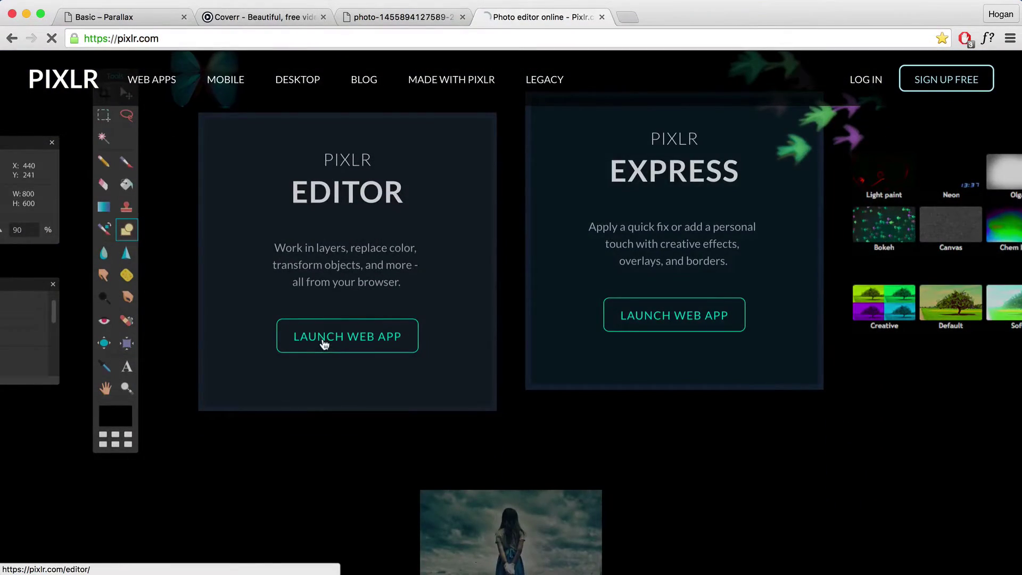
{"action": "left_click", "coordinate": [326, 341]}
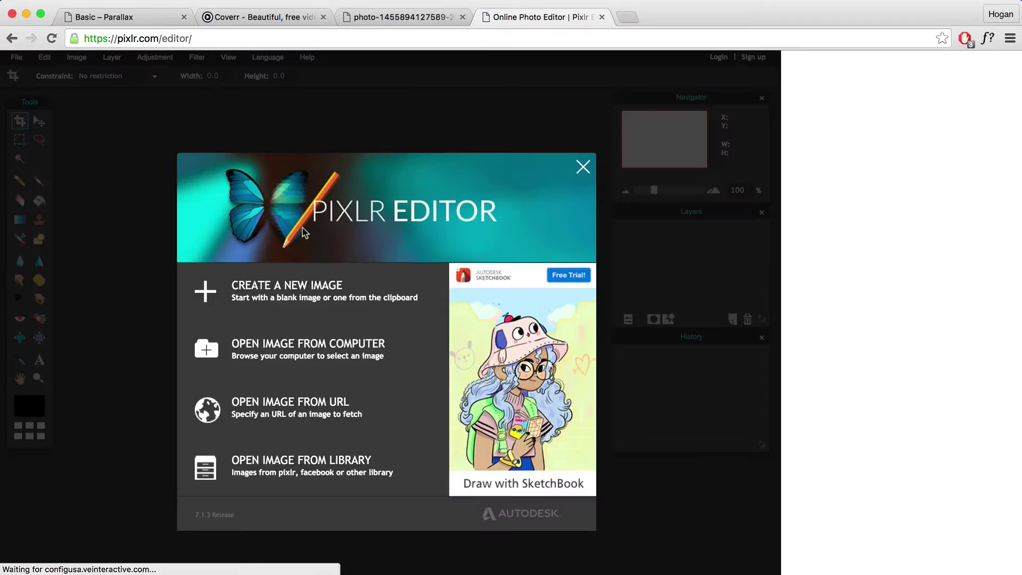
Step: Open Laptop.jpeg from the computer's Desktop in the editor
{"action": "left_click", "coordinate": [322, 344]}
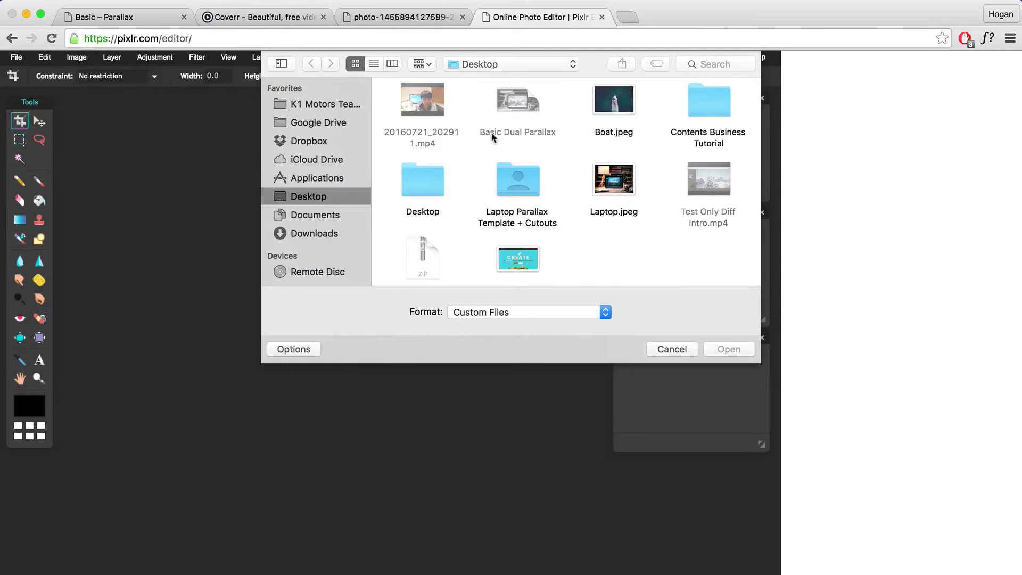
{"action": "left_click", "coordinate": [614, 184]}
{"action": "left_click", "coordinate": [740, 350]}
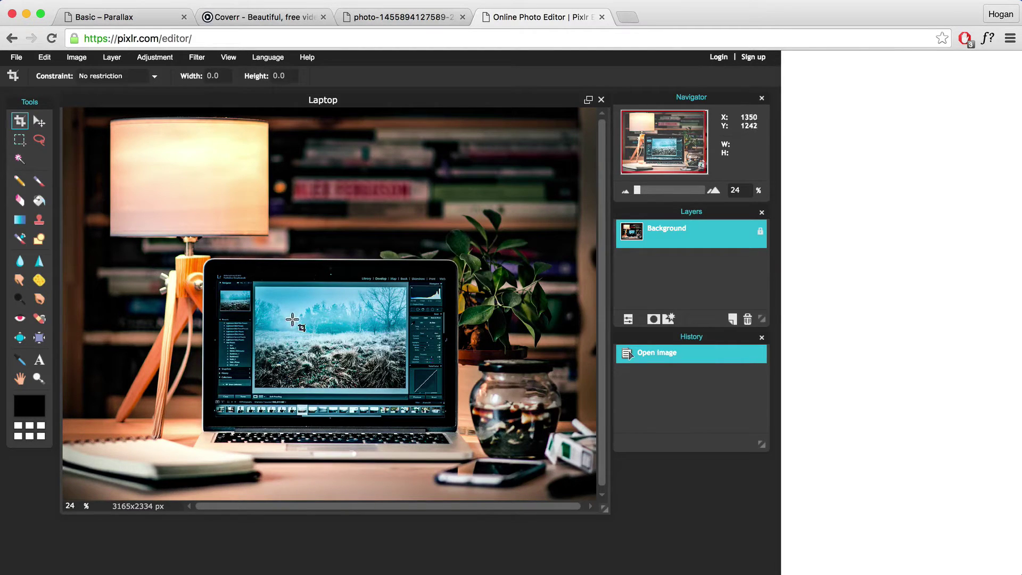
Step: Resize the laptop image to a width of 1366 pixels with its proportions constrained
{"action": "left_click", "coordinate": [77, 57]}
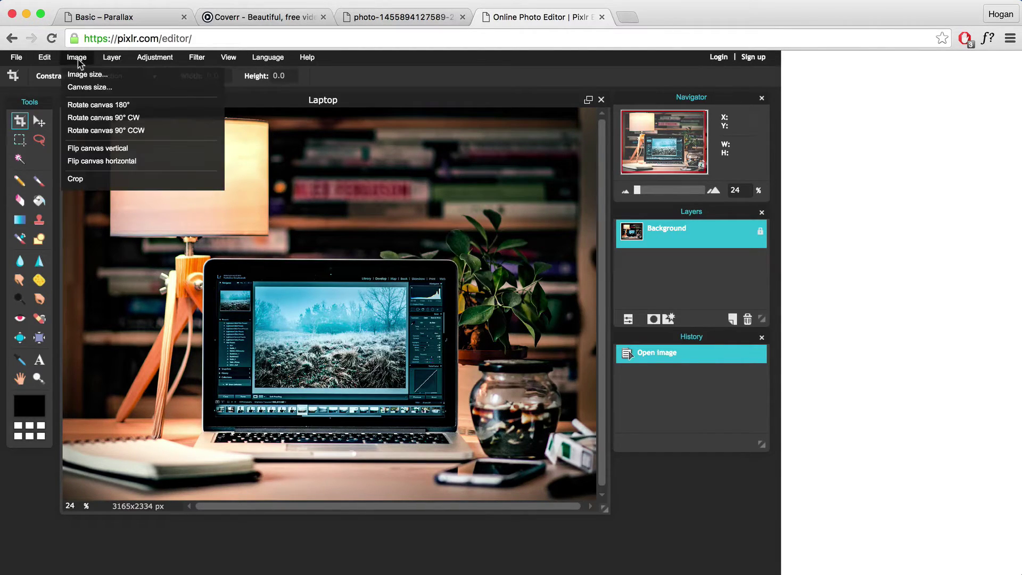
{"action": "left_click", "coordinate": [88, 74]}
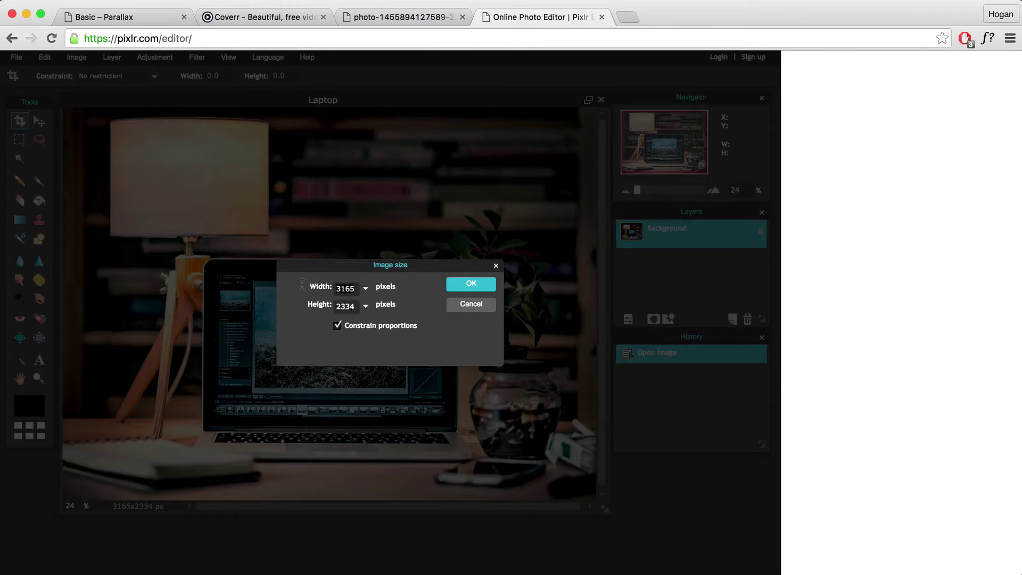
{"action": "type", "text": "1366"}
{"action": "left_click", "coordinate": [471, 285]}
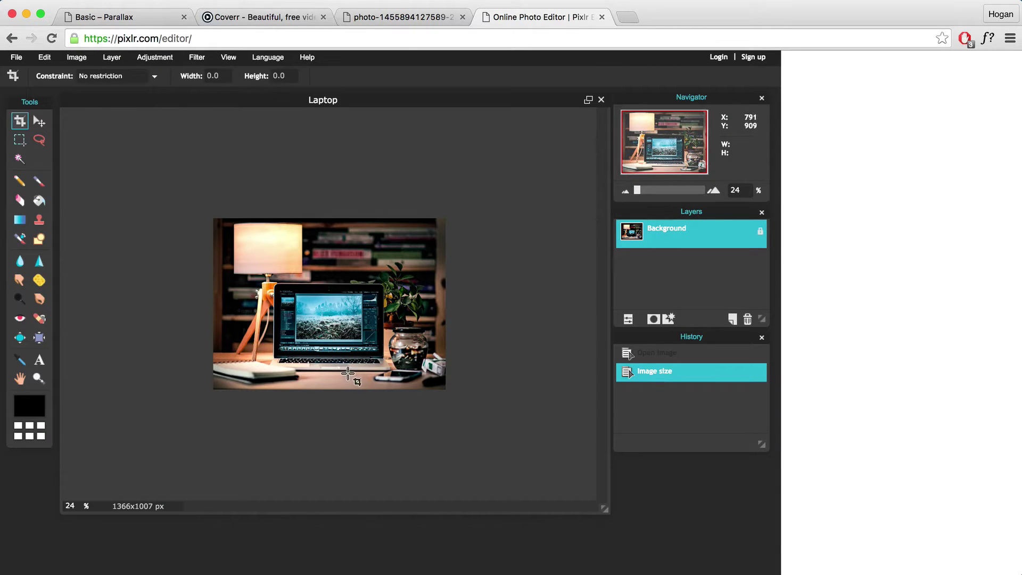
Step: Crop the laptop image to 1366 by 800 pixels, keeping the full width and trimming its upper and lower edges
{"action": "left_click_drag", "start_coordinate": [76, 509], "coordinate": [29, 505]}
{"action": "type", "text": "50"}
{"action": "key", "text": "Return"}
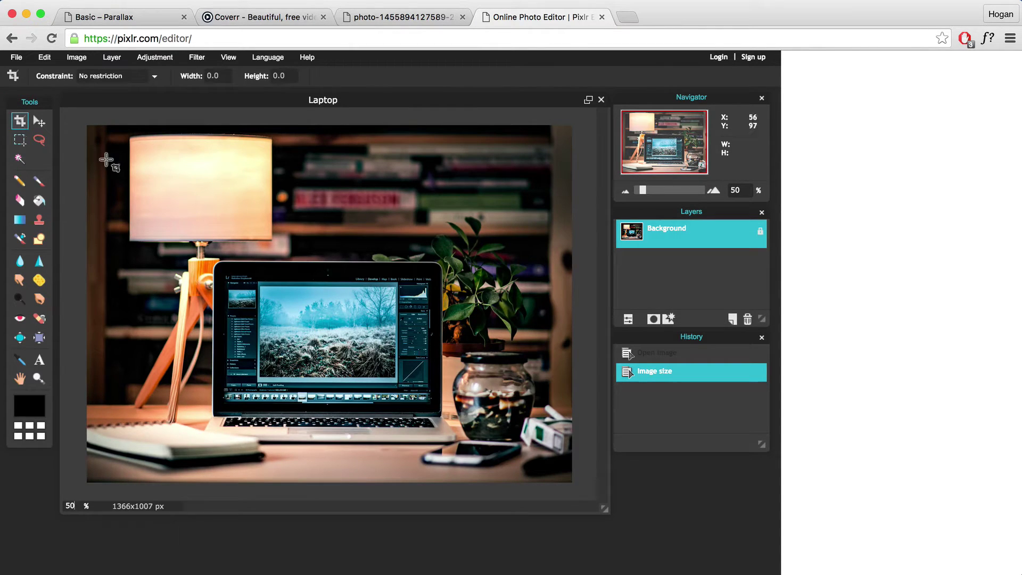
{"action": "left_click_drag", "start_coordinate": [86, 185], "coordinate": [431, 354]}
{"action": "key", "text": "Return"}
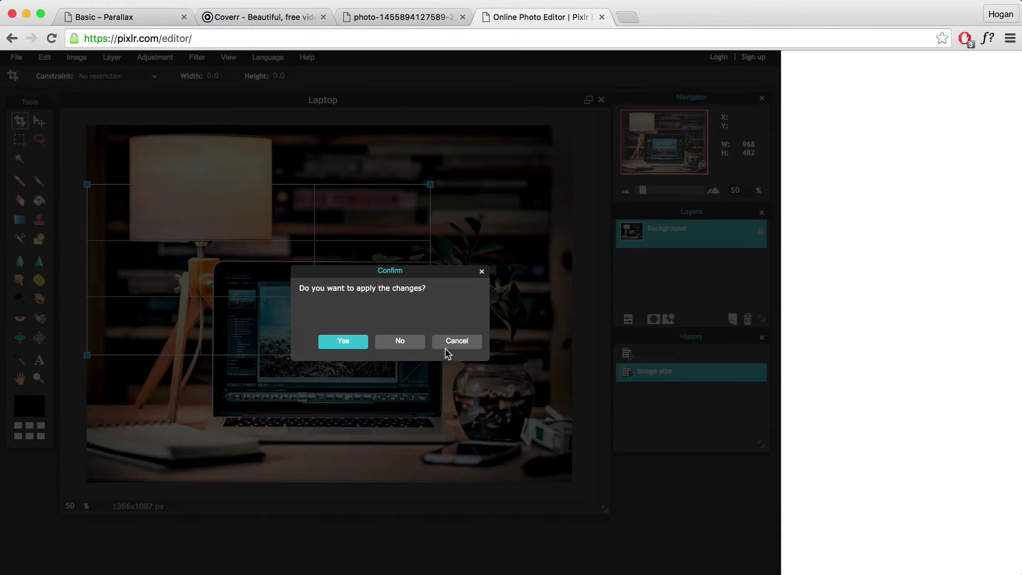
{"action": "left_click", "coordinate": [465, 345]}
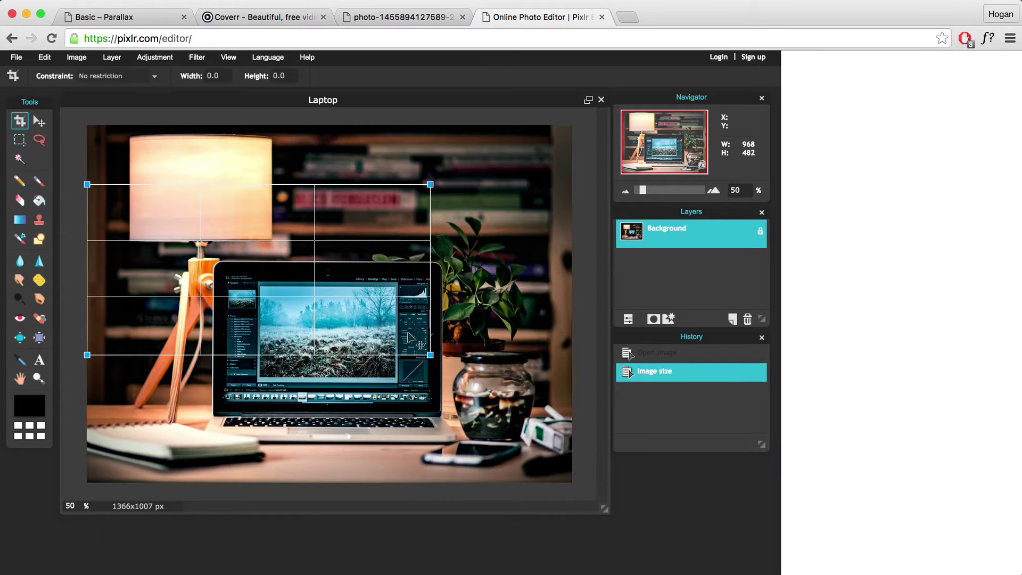
{"action": "left_click_drag", "start_coordinate": [429, 355], "coordinate": [582, 483]}
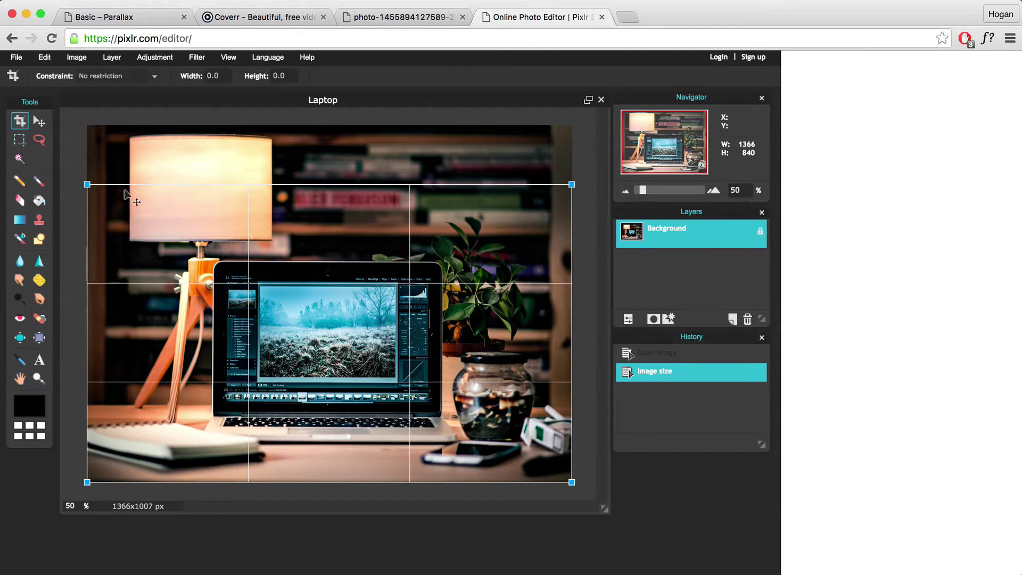
{"action": "mouse_move", "coordinate": [87, 184]}
{"action": "left_mouse_down"}
{"action": "mouse_move", "coordinate": [76, 220]}
{"action": "mouse_move", "coordinate": [77, 196]}
{"action": "left_mouse_up"}
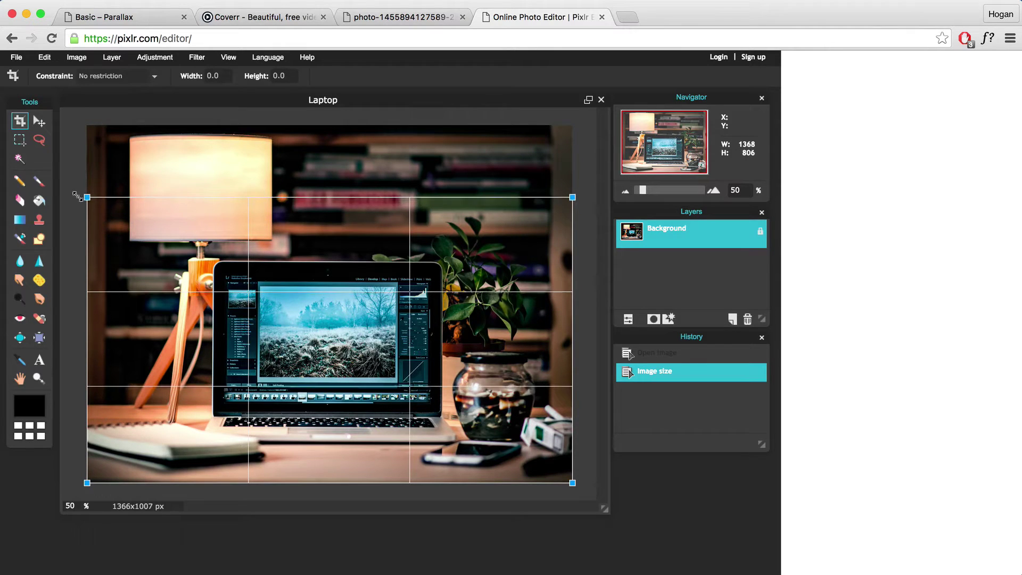
{"action": "left_click_drag", "start_coordinate": [254, 290], "coordinate": [257, 279]}
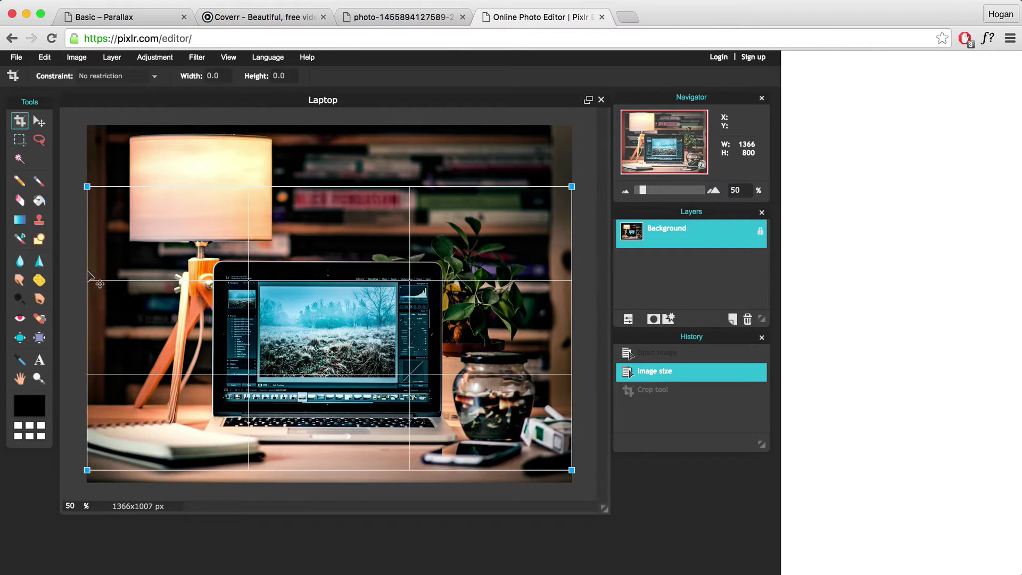
{"action": "key", "text": "v"}
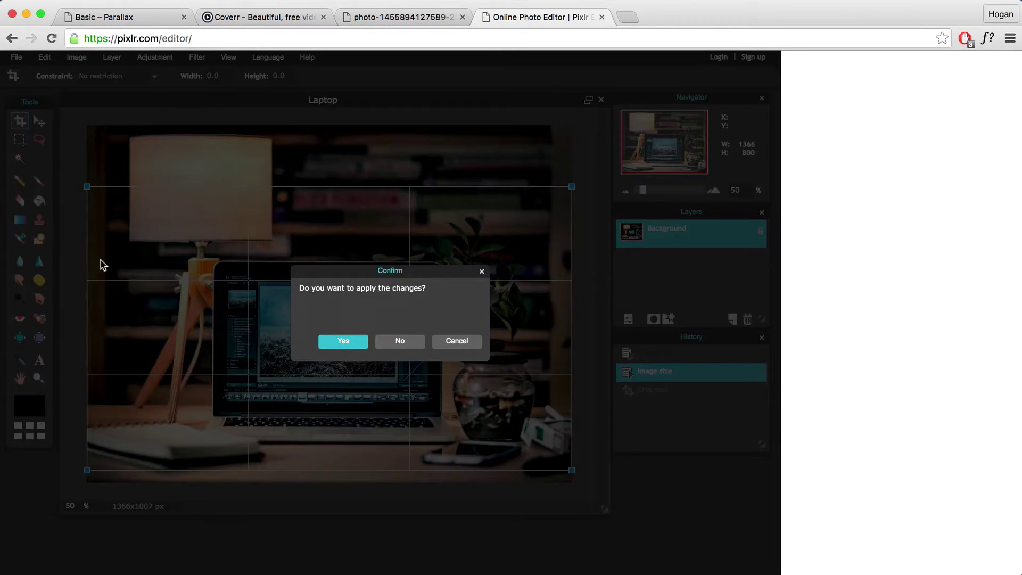
{"action": "left_click", "coordinate": [345, 340]}
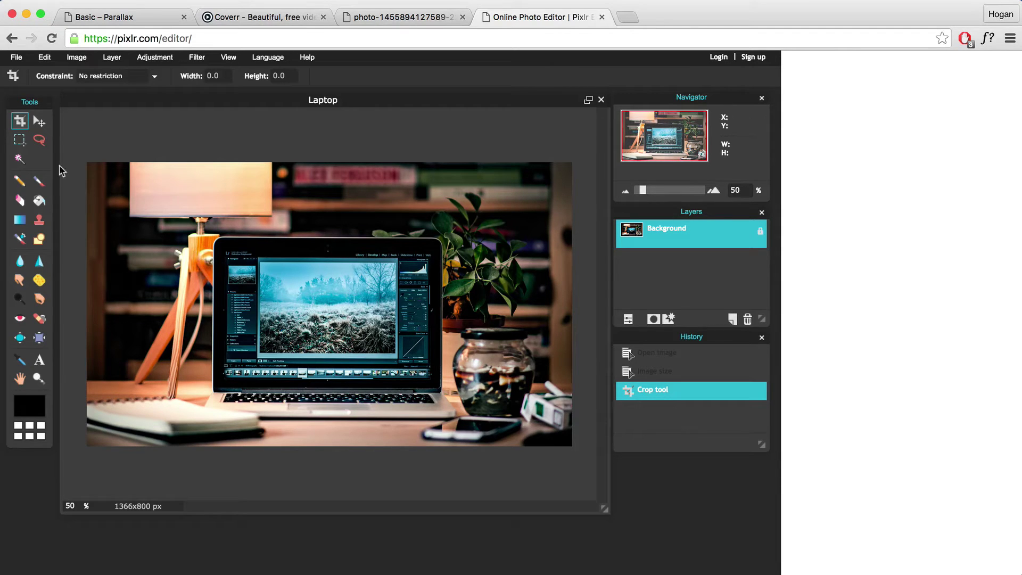
Step: Select the laptop's display inside its black bezel with a rectangular marquee of about 594 by 382 pixels
{"action": "left_click", "coordinate": [20, 141]}
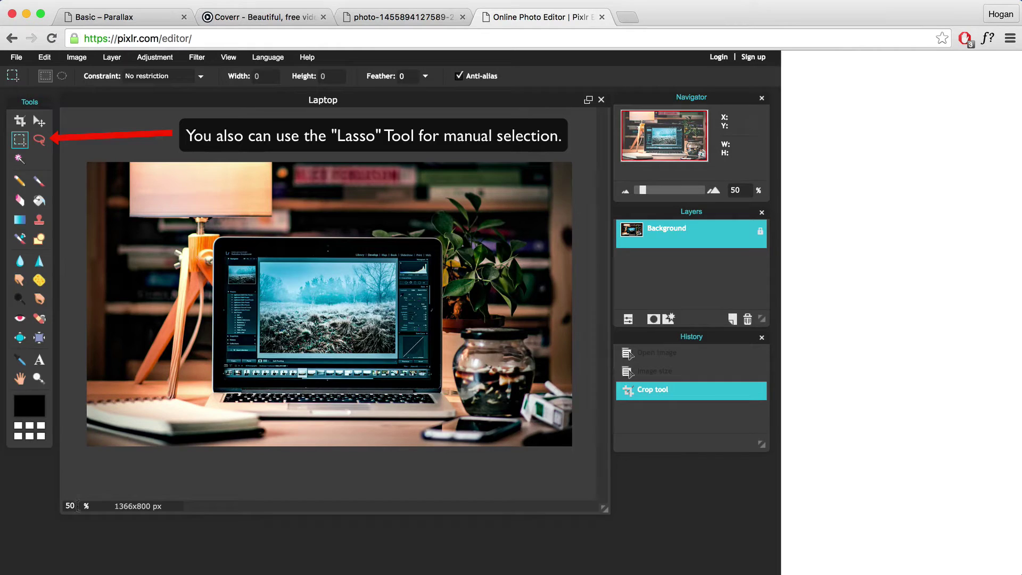
{"action": "type", "text": "80"}
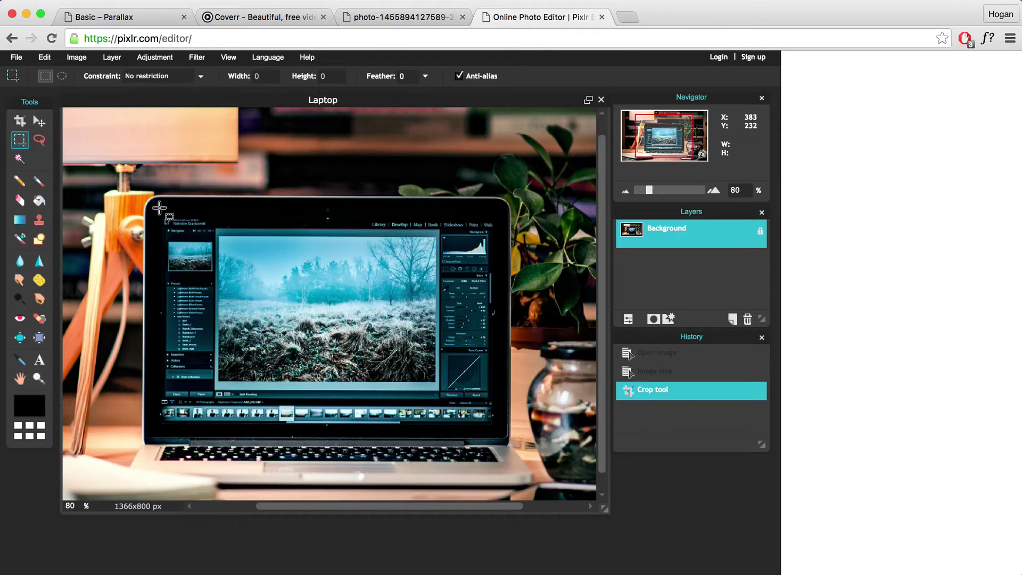
{"action": "left_click_drag", "start_coordinate": [160, 209], "coordinate": [495, 425]}
{"action": "left_click_drag", "start_coordinate": [497, 424], "coordinate": [496, 424]}
Step: Unlock the background layer and clear the selected laptop display to transparency
{"action": "key", "text": "Delete"}
{"action": "key", "text": "super+z"}
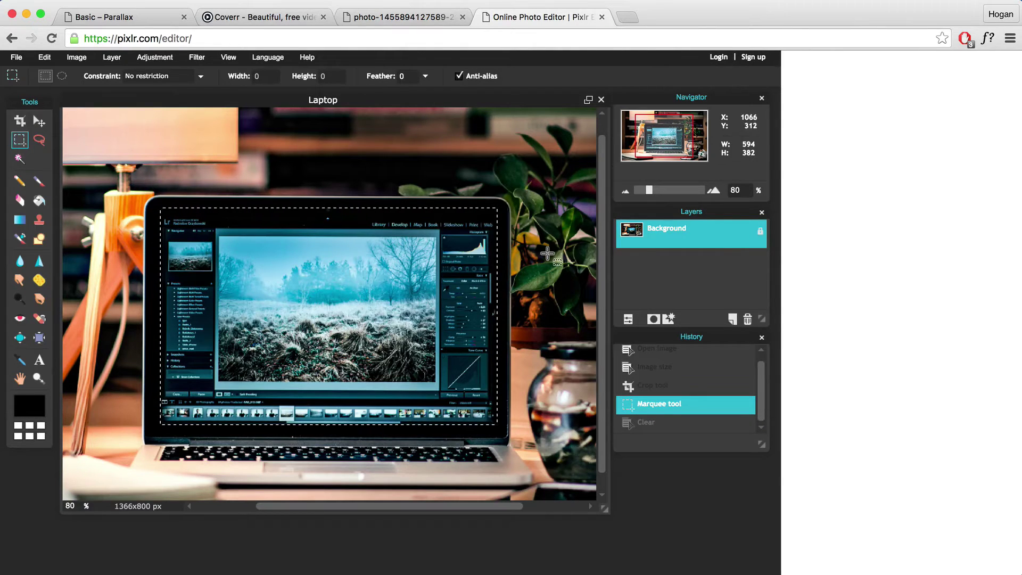
{"action": "double_click", "coordinate": [761, 233]}
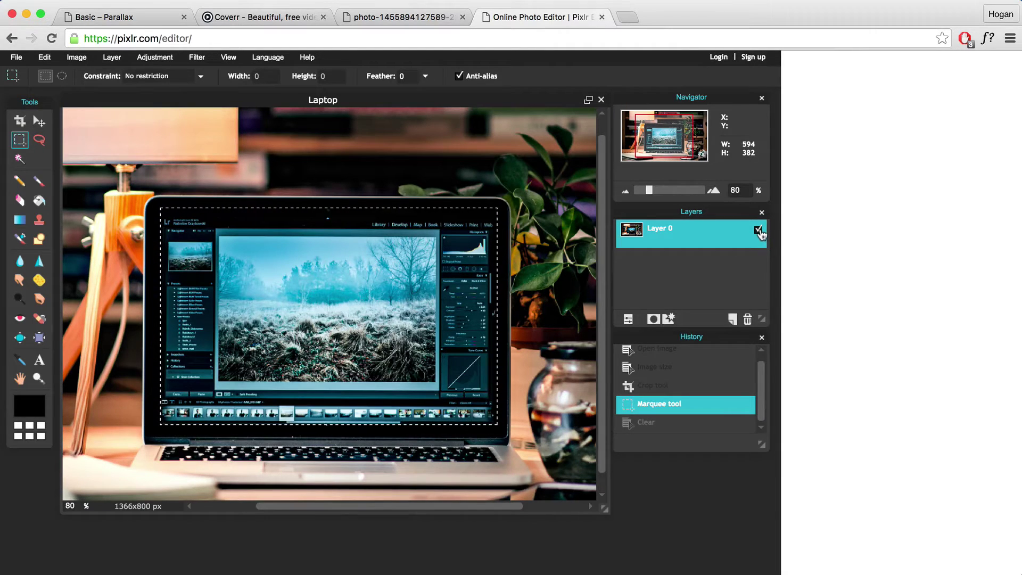
{"action": "key", "text": "Delete"}
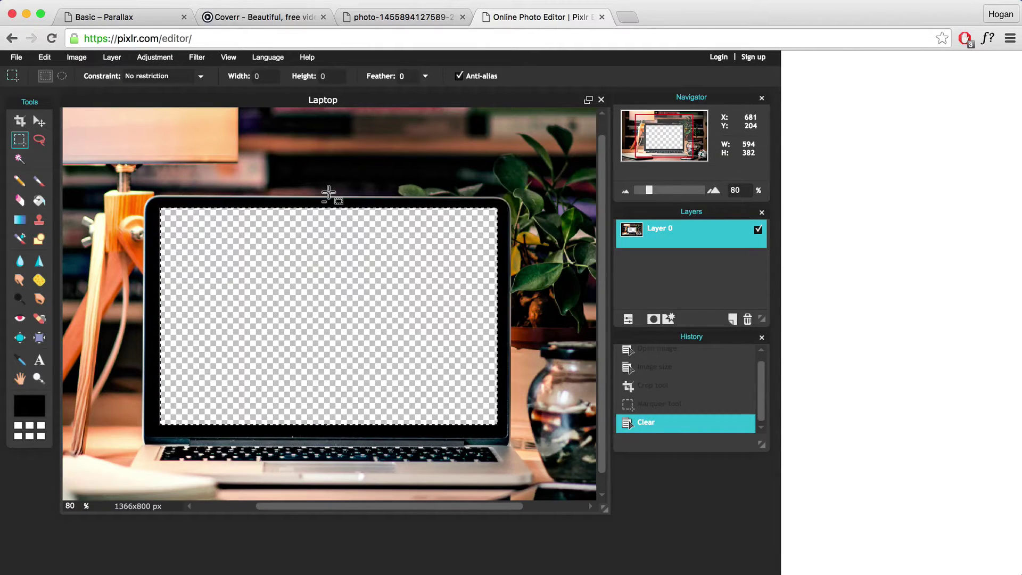
Step: Select the entire image and desaturate it to black and white
{"action": "key", "text": "ctrl+a"}
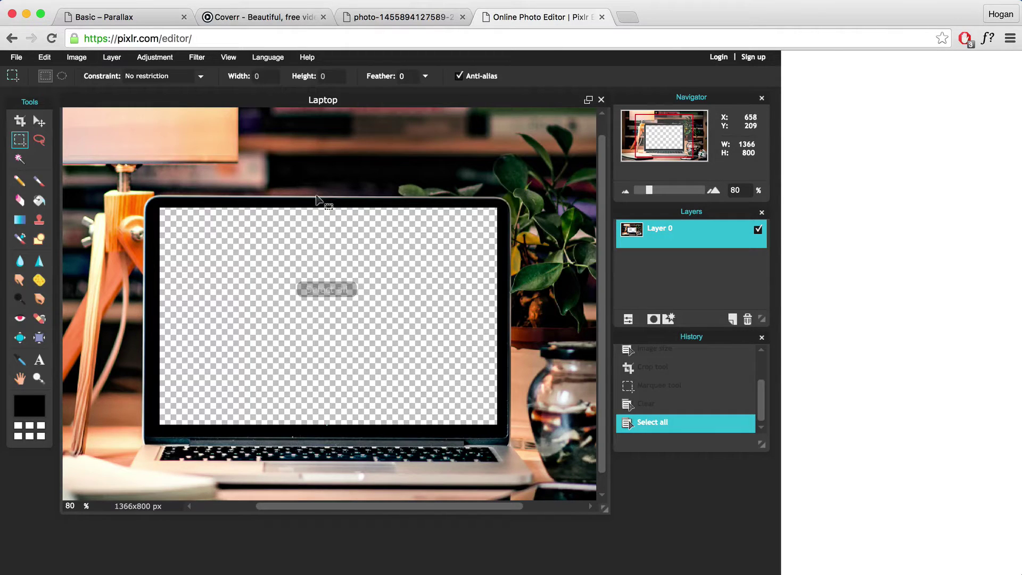
{"action": "left_click", "coordinate": [168, 63]}
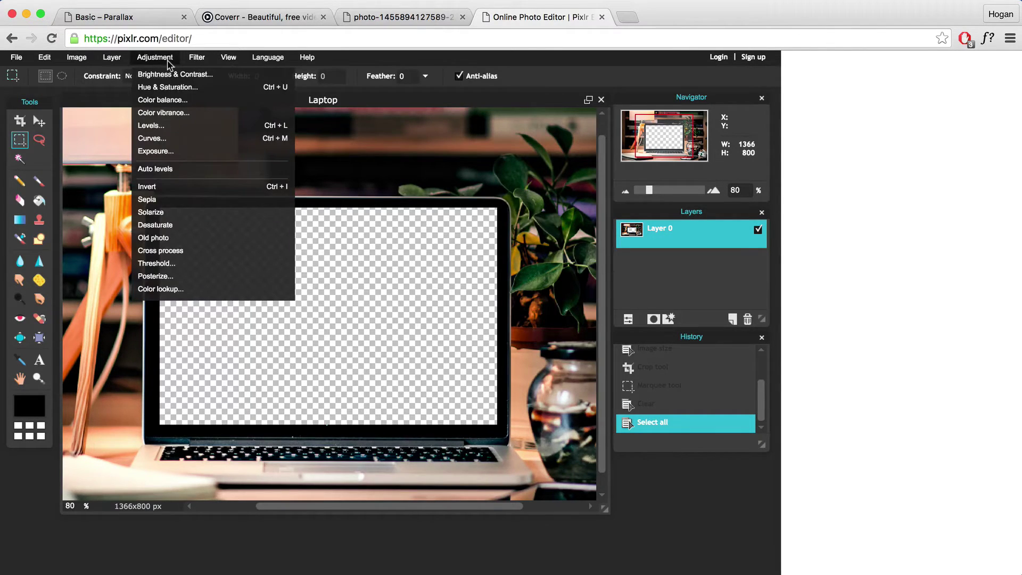
{"action": "left_click", "coordinate": [160, 225]}
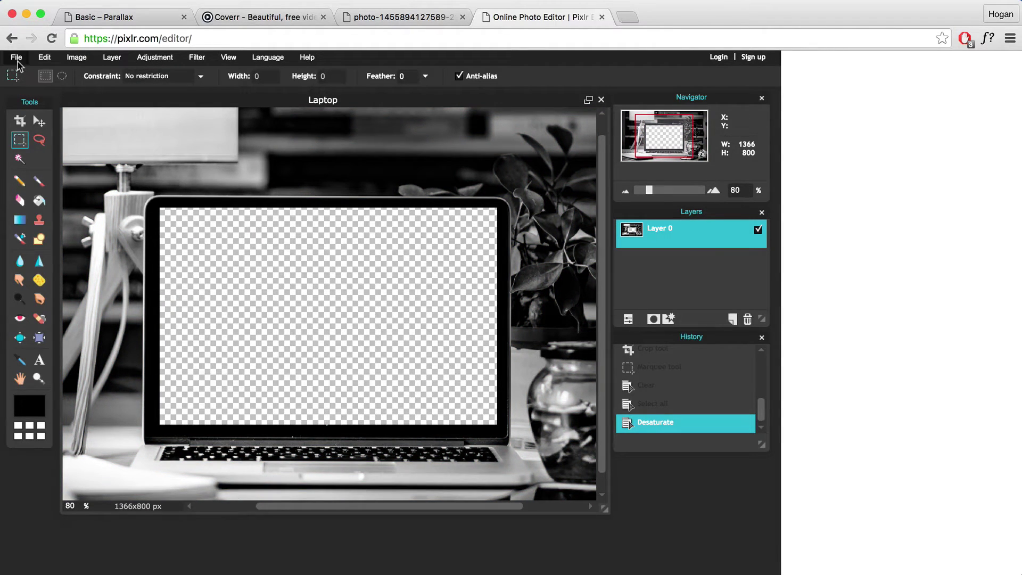
Step: Save the black-and-white laptop cutout to the Desktop as a transparent, full-quality PNG named "Laptop - Front"
{"action": "left_click", "coordinate": [16, 57]}
{"action": "left_click", "coordinate": [24, 130]}
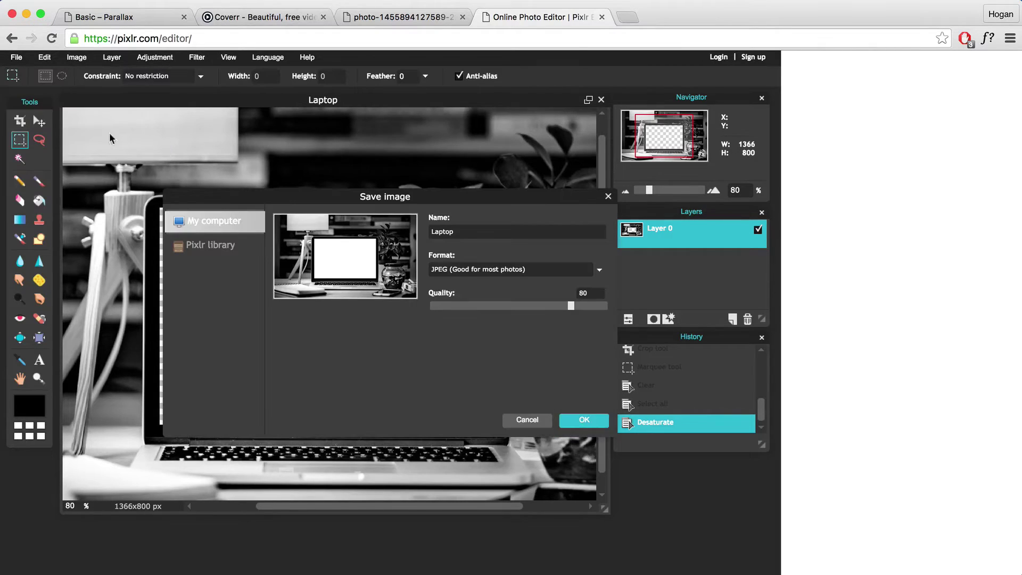
{"action": "left_click", "coordinate": [603, 273]}
{"action": "left_click", "coordinate": [568, 297]}
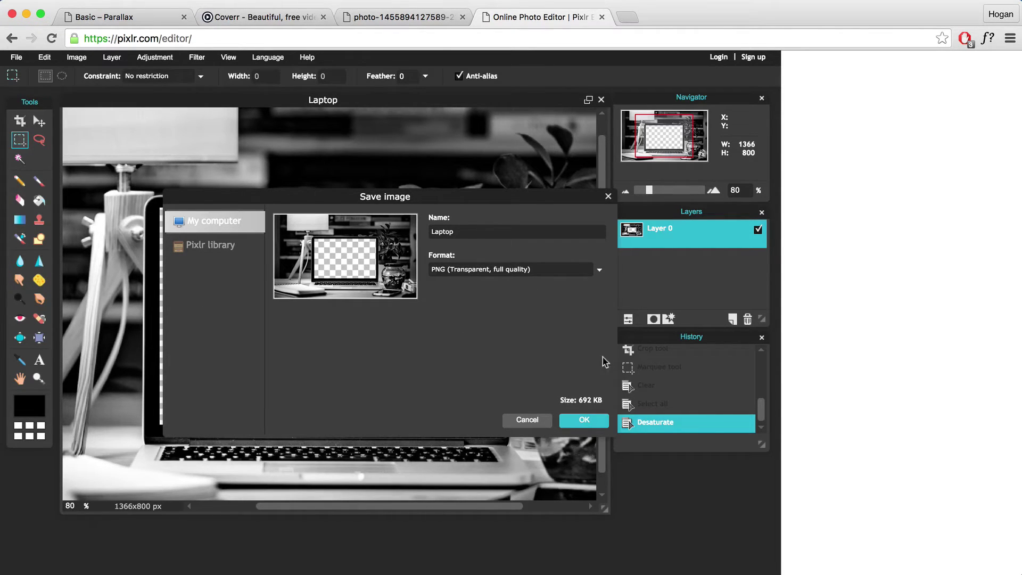
{"action": "left_click", "coordinate": [589, 421]}
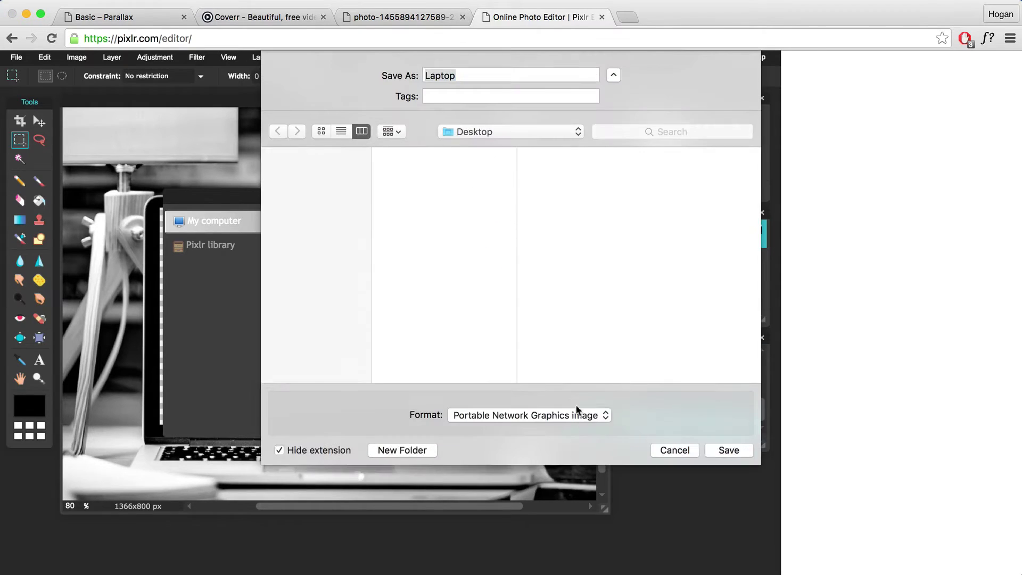
{"action": "left_click", "coordinate": [486, 75]}
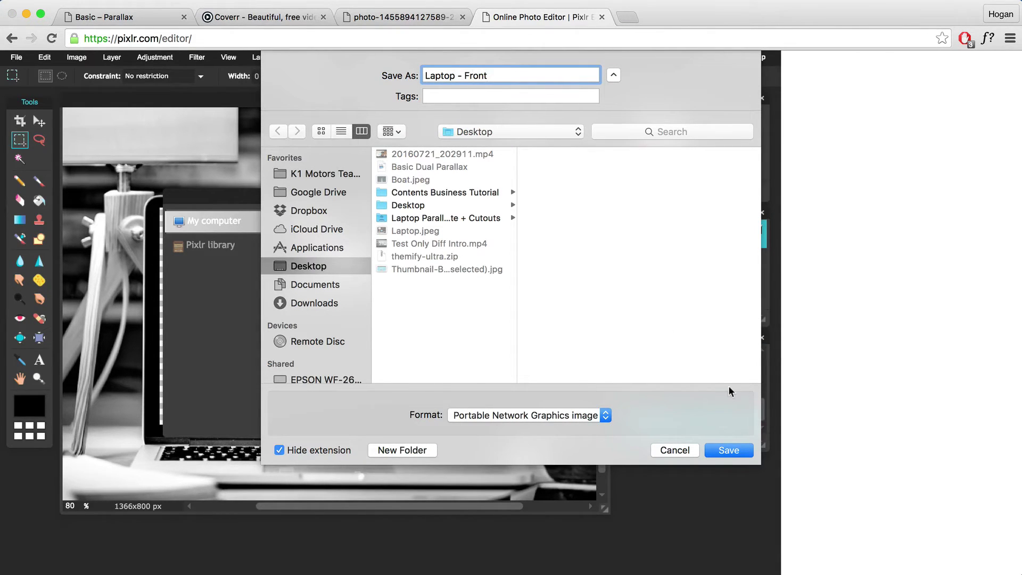
{"action": "left_click", "coordinate": [747, 453]}
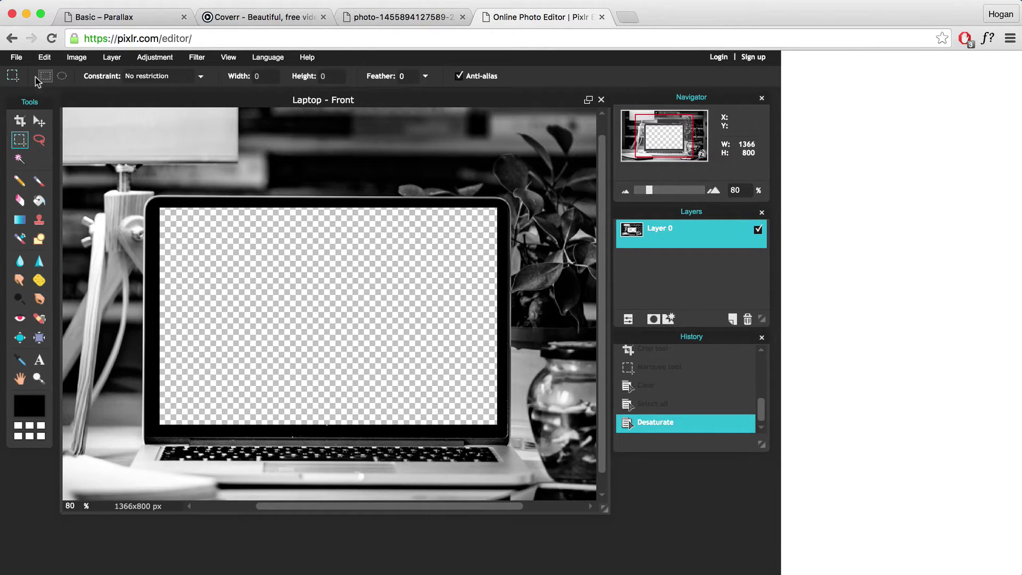
Step: Create a new non-transparent image named "Back", 1366 pixels wide and 800 pixels high
{"action": "left_click", "coordinate": [14, 62]}
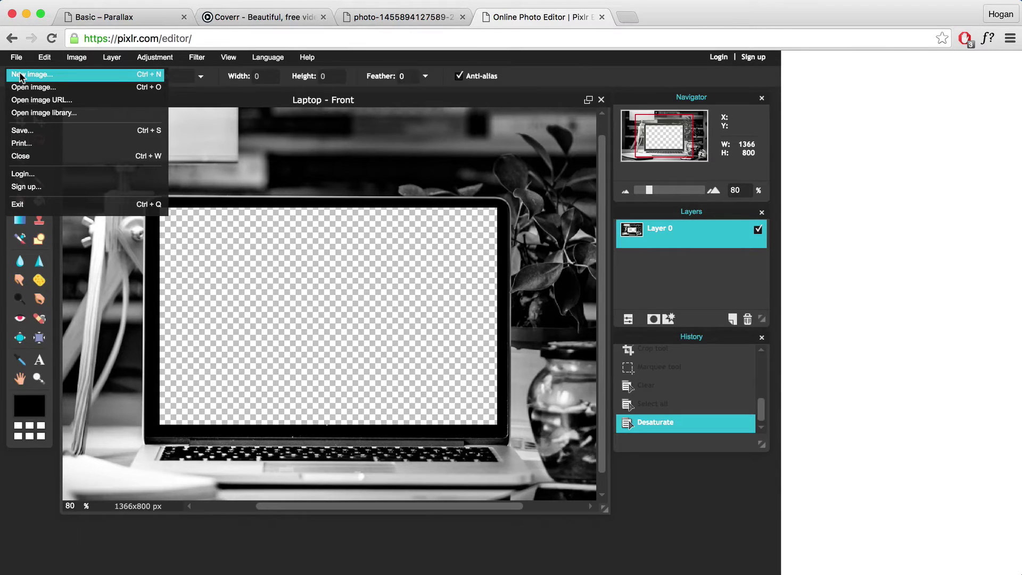
{"action": "left_click", "coordinate": [19, 73]}
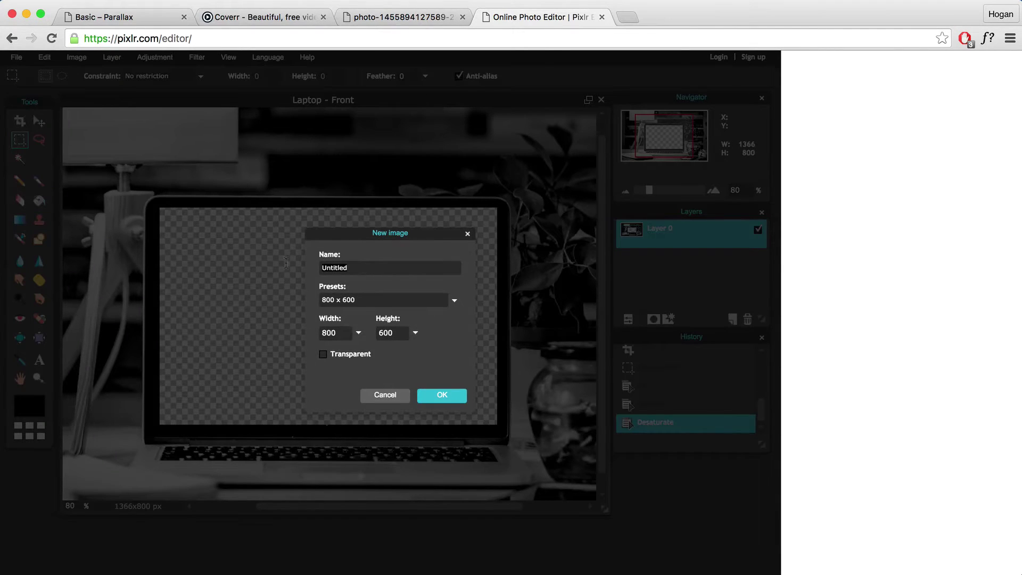
{"action": "type", "text": "Ba"}
{"action": "type", "text": "1"}
{"action": "type", "text": "366"}
{"action": "key", "text": "Tab"}
{"action": "type", "text": "8"}
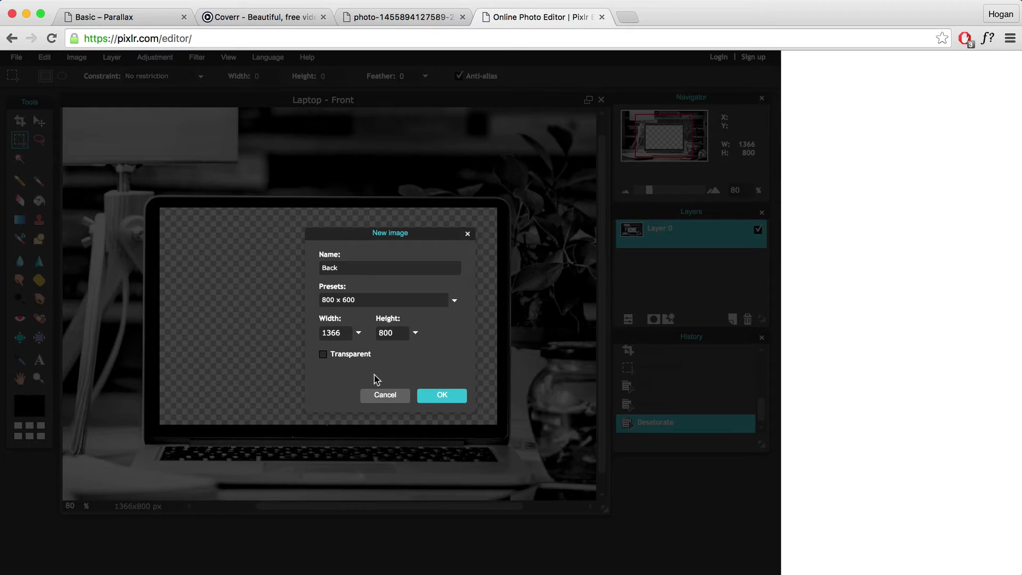
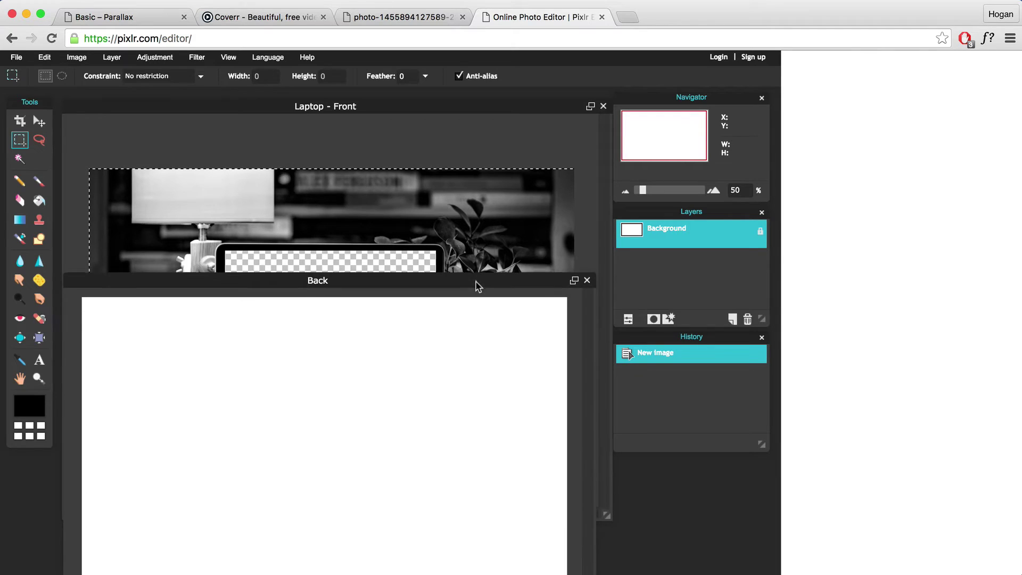
Step: Draw a full-height vertical guide line at 25% opacity on the Back canvas at about X 360, matching the laptop's left edge
{"action": "left_click", "coordinate": [39, 121]}
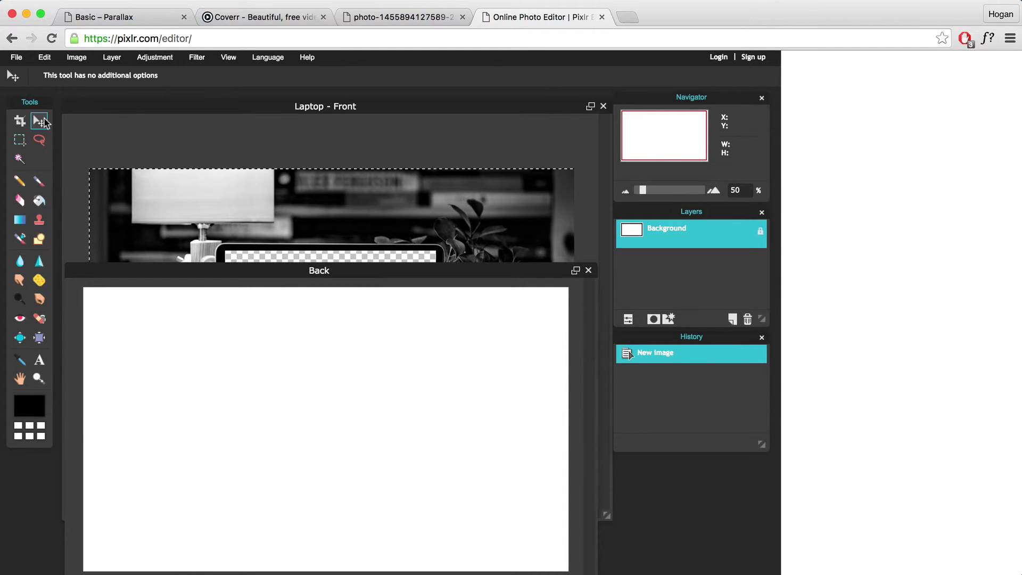
{"action": "left_click", "coordinate": [133, 120]}
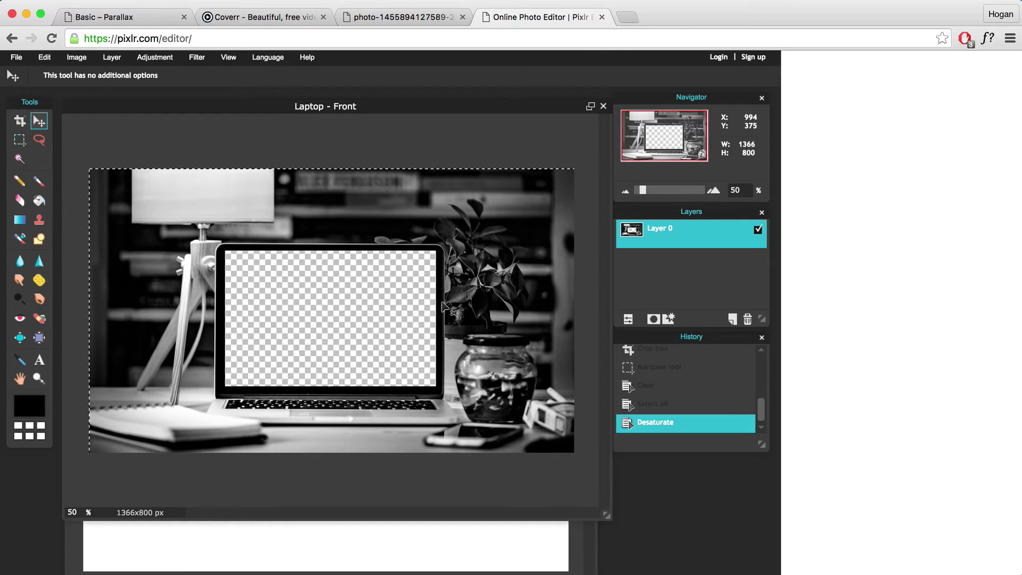
{"action": "left_click", "coordinate": [450, 532]}
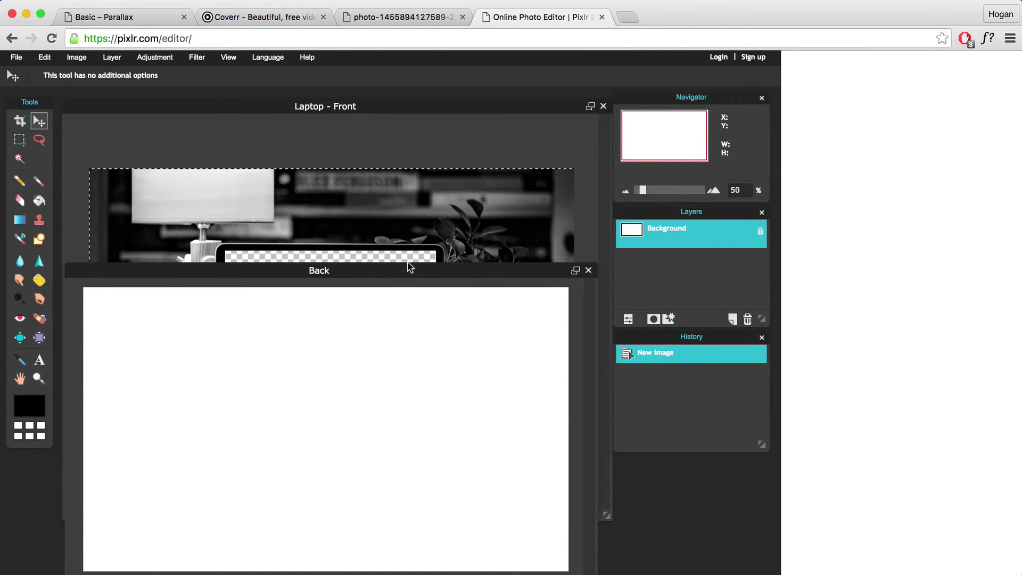
{"action": "left_click_drag", "start_coordinate": [408, 264], "coordinate": [410, 260]}
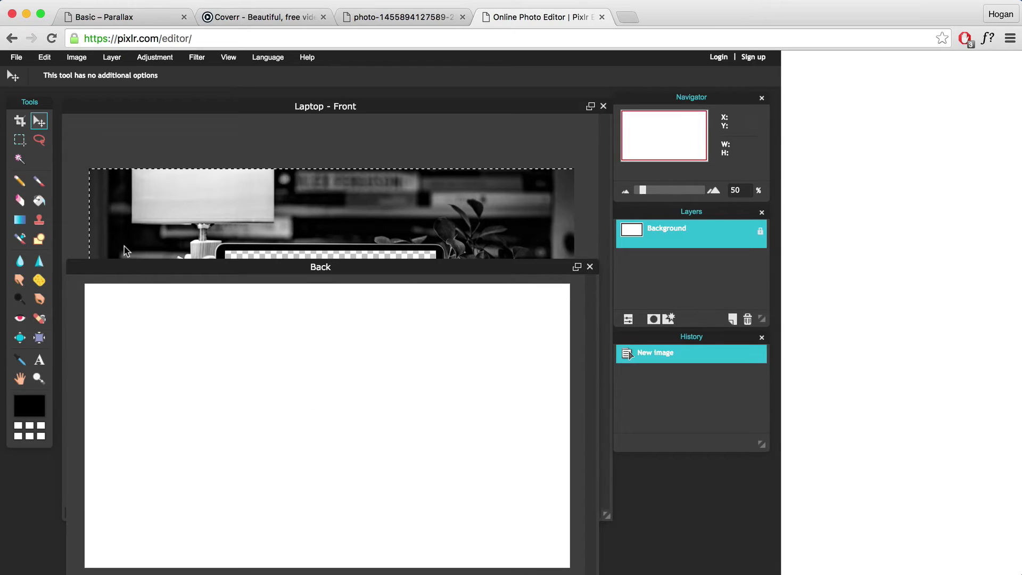
{"action": "left_click", "coordinate": [39, 240]}
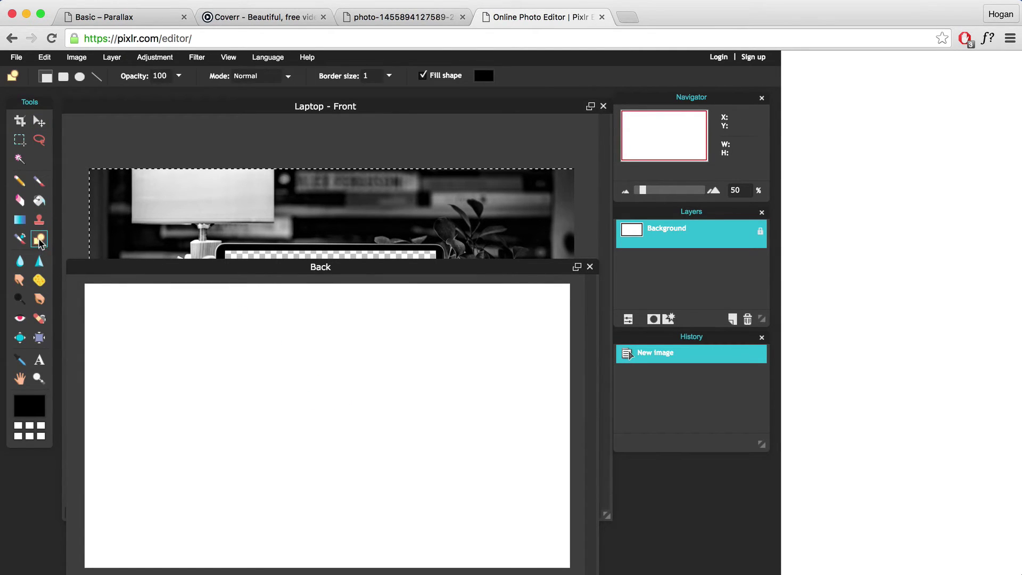
{"action": "left_click", "coordinate": [97, 76]}
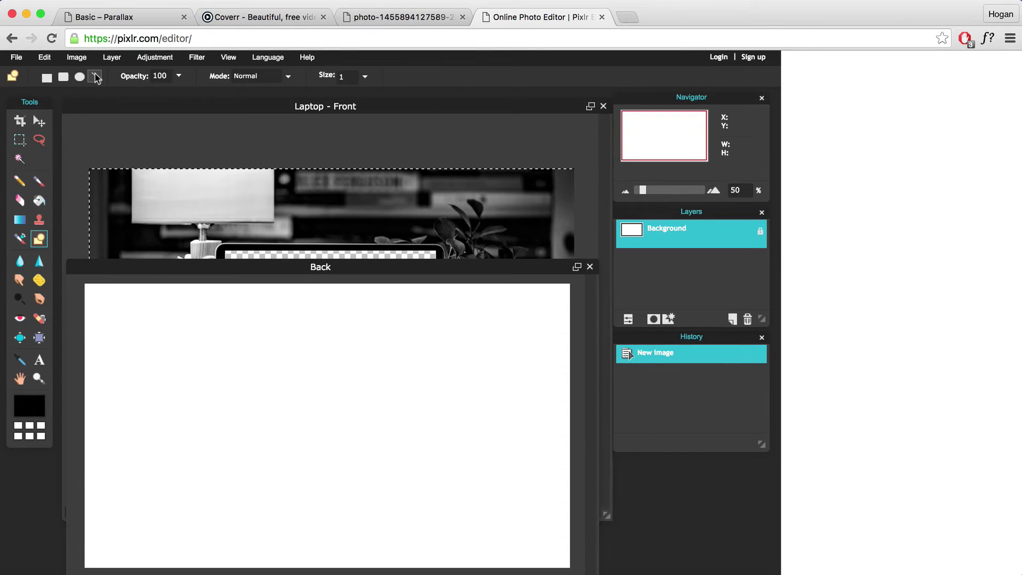
{"action": "left_click", "coordinate": [179, 76]}
{"action": "left_click_drag", "start_coordinate": [148, 94], "coordinate": [127, 95]}
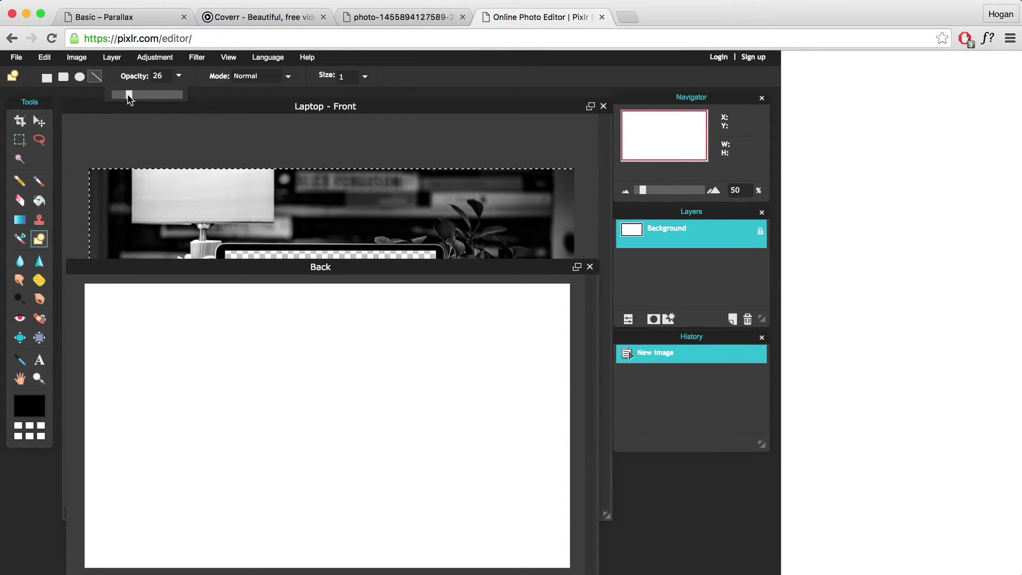
{"action": "left_click", "coordinate": [202, 266]}
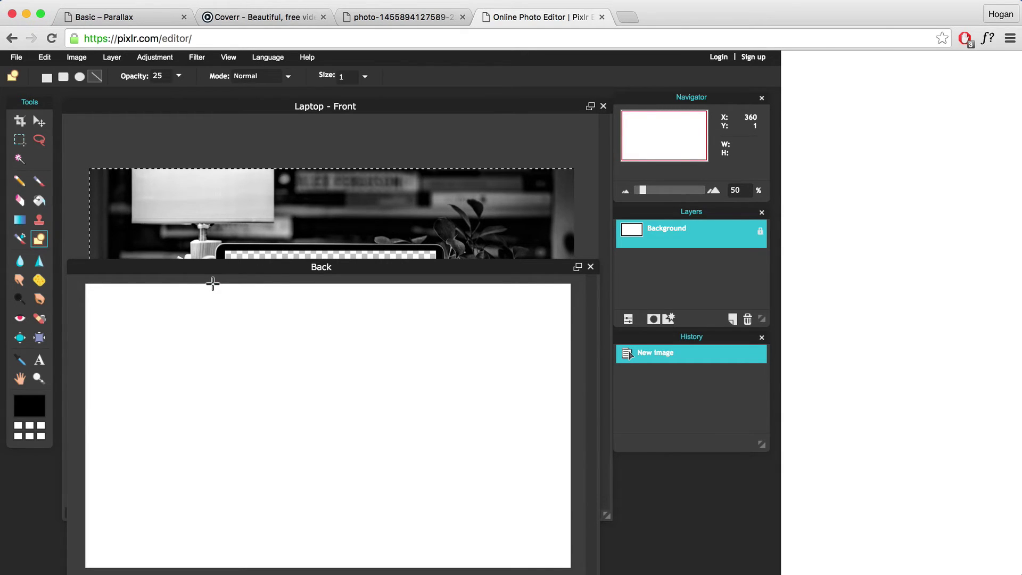
{"action": "left_click_drag", "start_coordinate": [213, 284], "coordinate": [213, 567]}
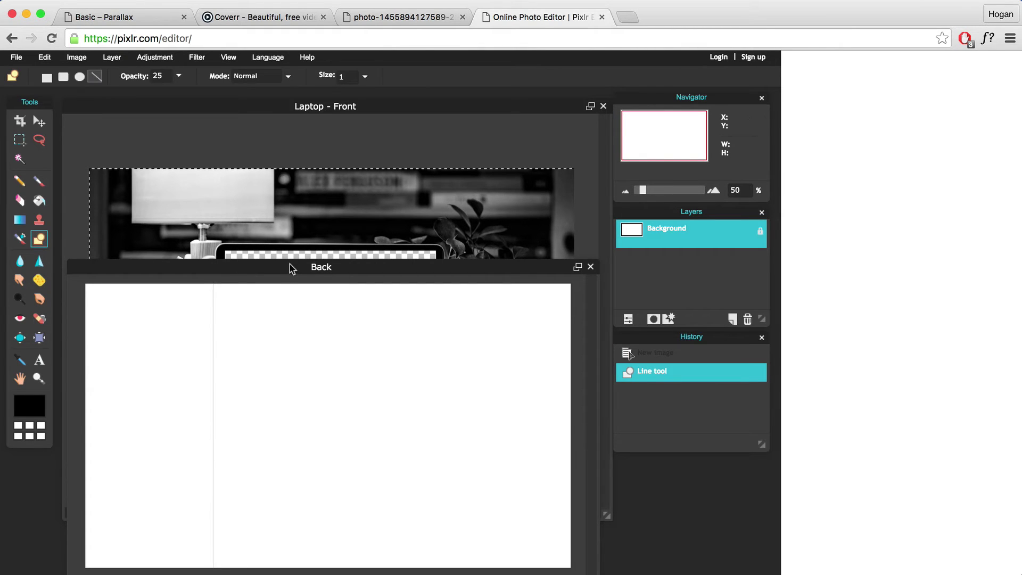
Step: Draw a second full-height vertical guide line on the Back canvas at about X 994, matching the laptop's right edge
{"action": "left_click_drag", "start_coordinate": [292, 267], "coordinate": [328, 181]}
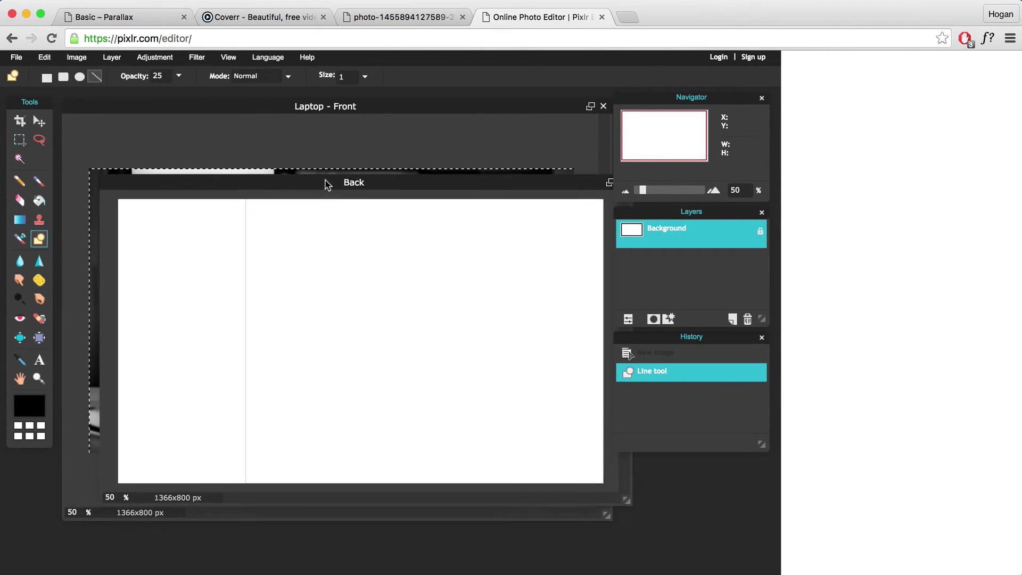
{"action": "left_click", "coordinate": [75, 512]}
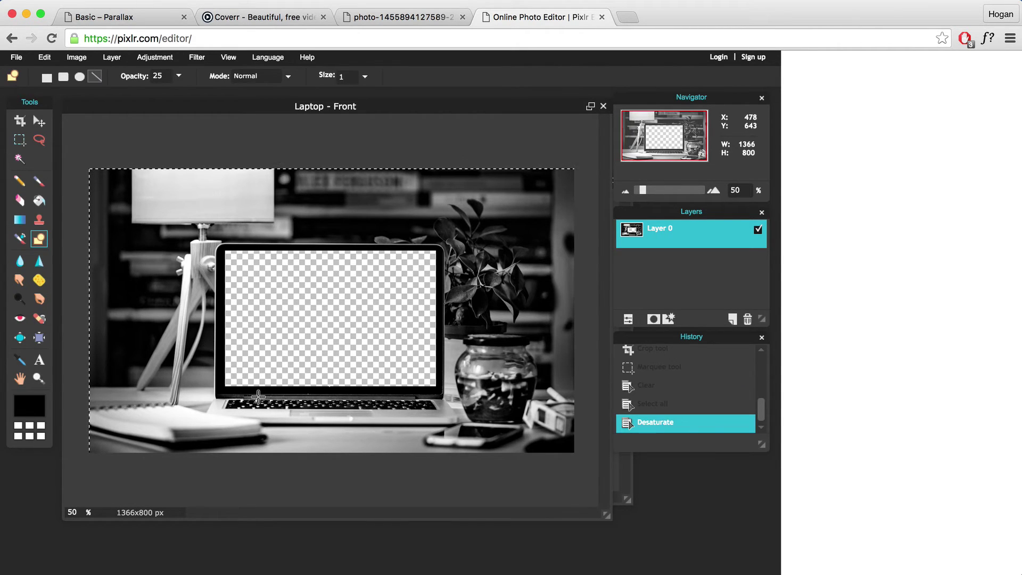
{"action": "left_click", "coordinate": [628, 479]}
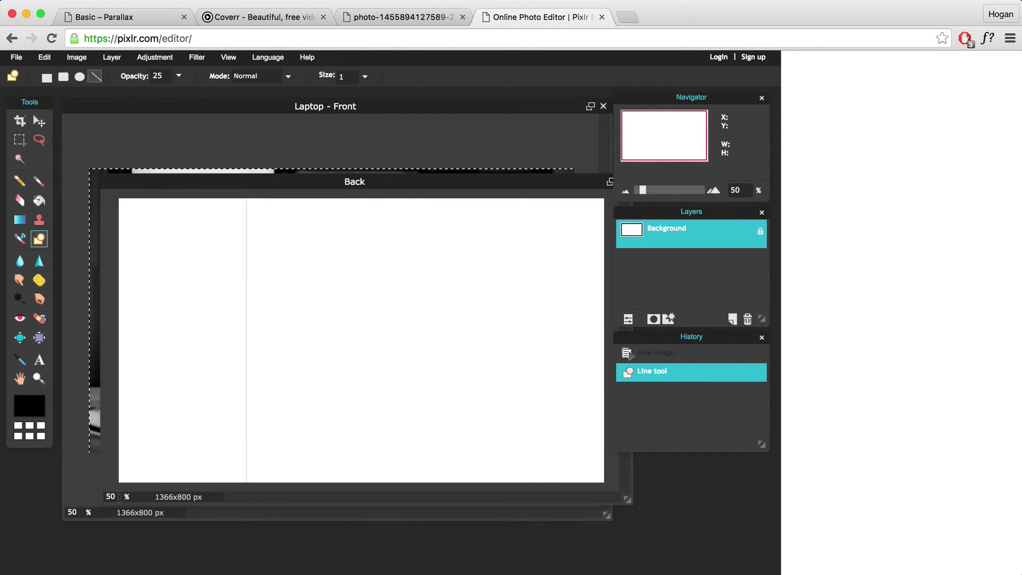
{"action": "left_click_drag", "start_coordinate": [301, 191], "coordinate": [300, 259]}
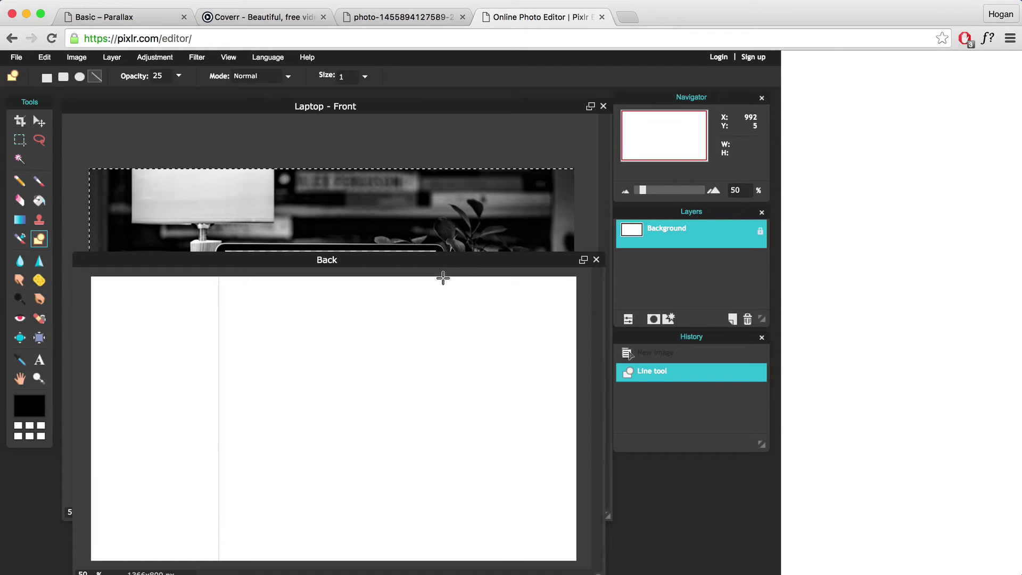
{"action": "left_click_drag", "start_coordinate": [444, 275], "coordinate": [444, 560]}
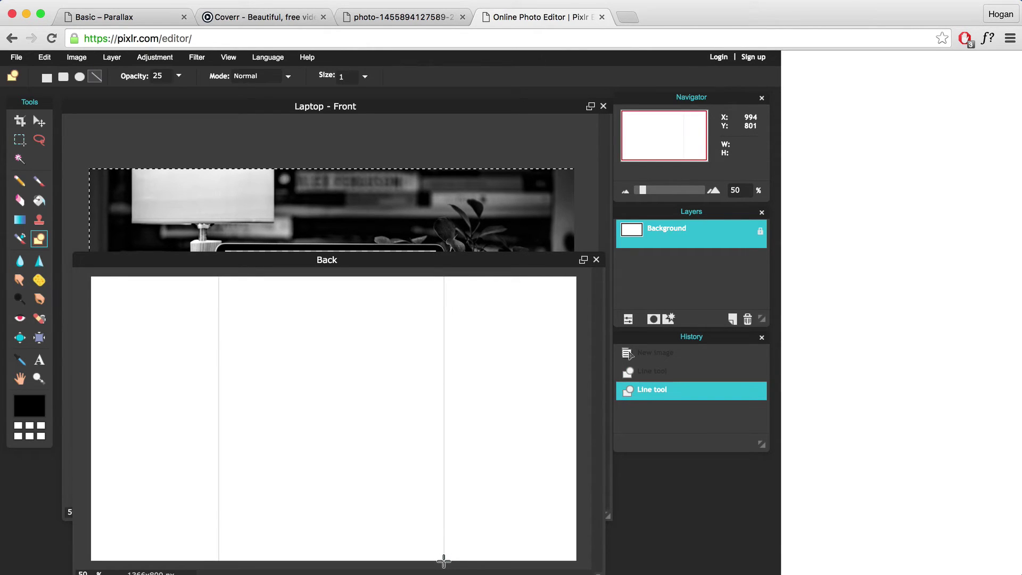
{"action": "left_click_drag", "start_coordinate": [387, 260], "coordinate": [330, 296]}
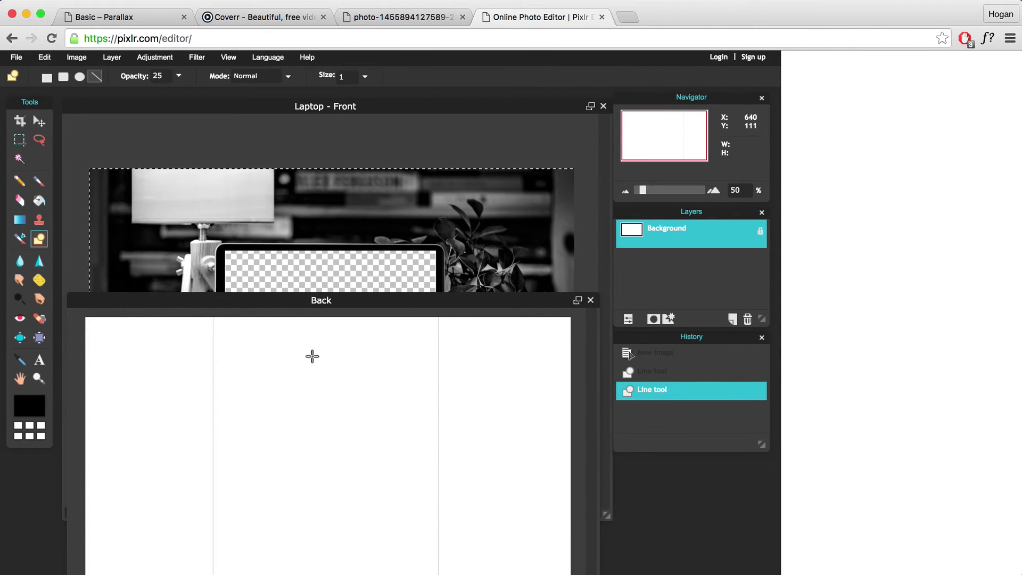
Step: Open the Boat.jpeg photo from the Desktop as a separate image
{"action": "left_click", "coordinate": [16, 57]}
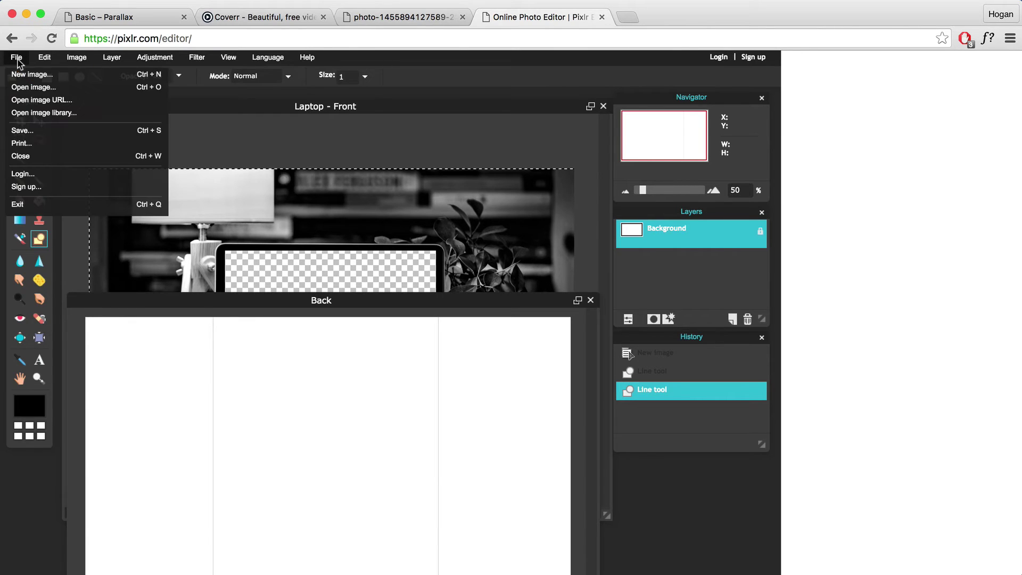
{"action": "left_click", "coordinate": [38, 89]}
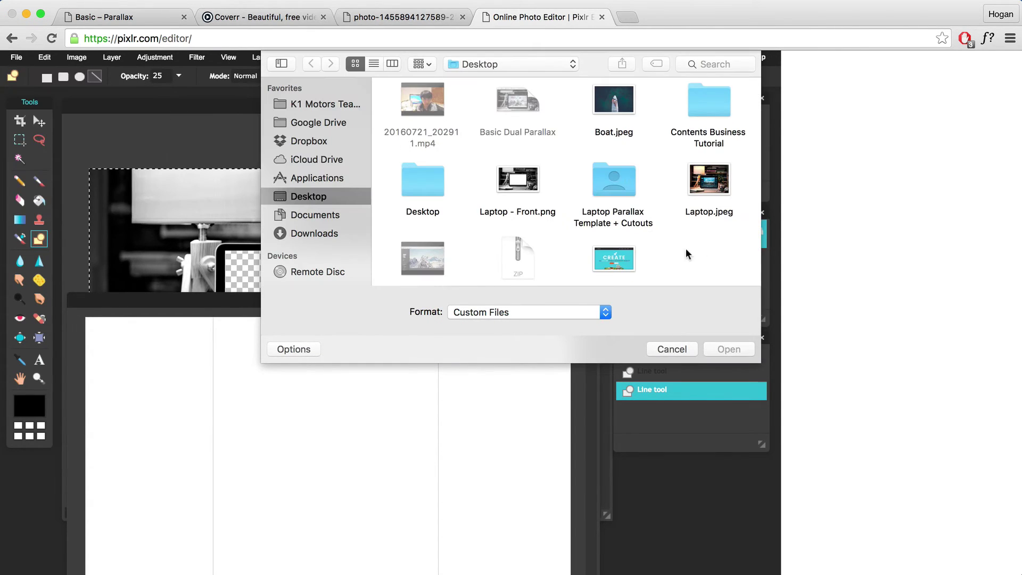
{"action": "scroll", "coordinate": [567, 211], "scroll_direction": "down", "scroll_amount": 2}
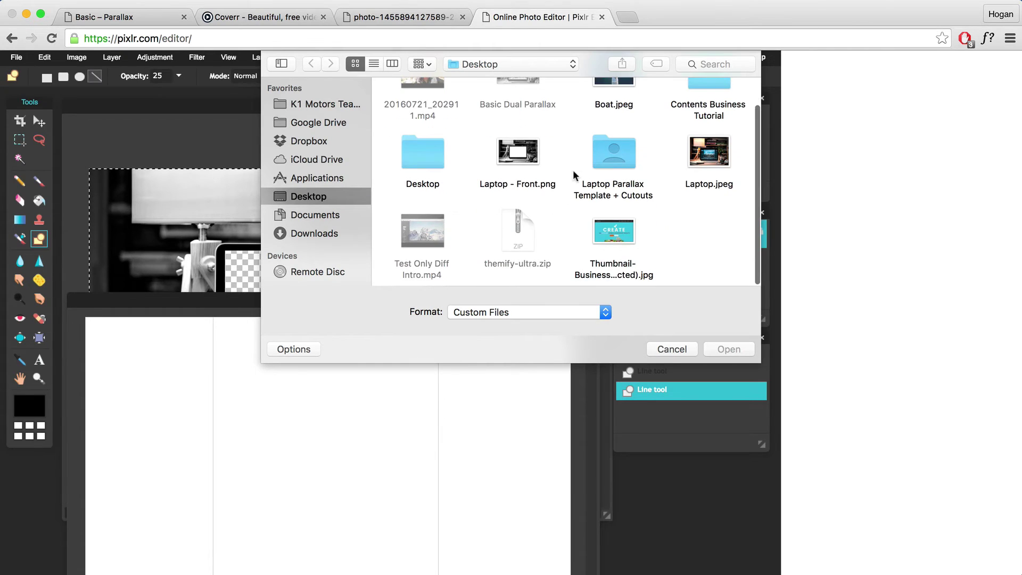
{"action": "double_click", "coordinate": [606, 84]}
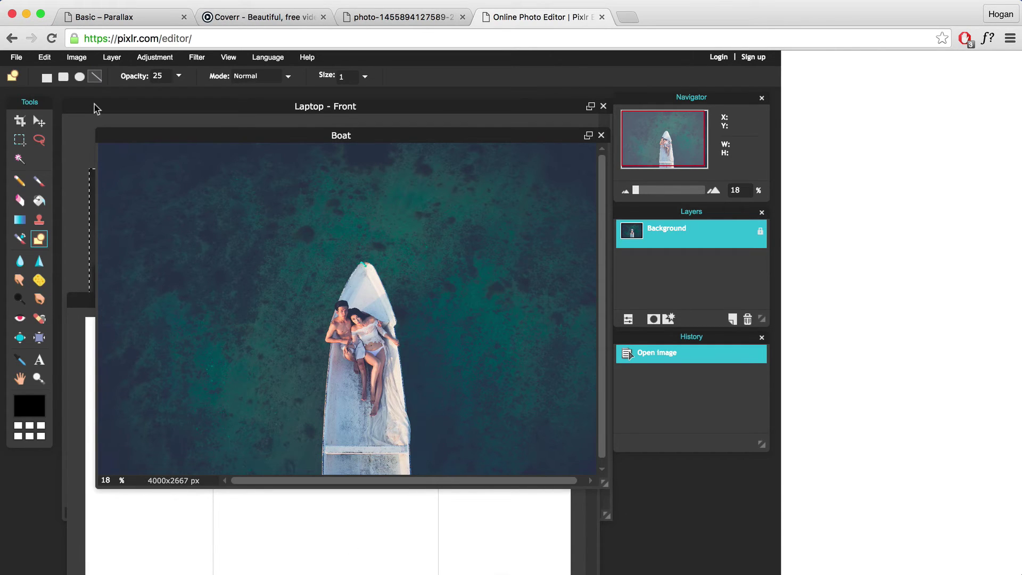
Step: Resize the boat photo to a height of 1000 pixels with its proportions constrained
{"action": "left_click", "coordinate": [76, 57]}
{"action": "left_click", "coordinate": [79, 74]}
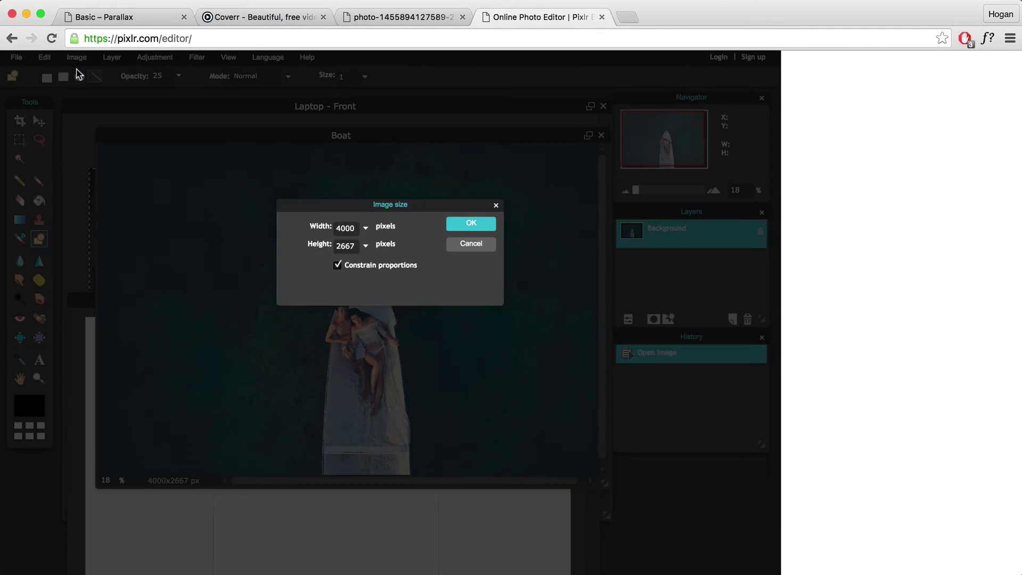
{"action": "double_click", "coordinate": [344, 246]}
{"action": "type", "text": "1000"}
{"action": "left_click", "coordinate": [458, 222]}
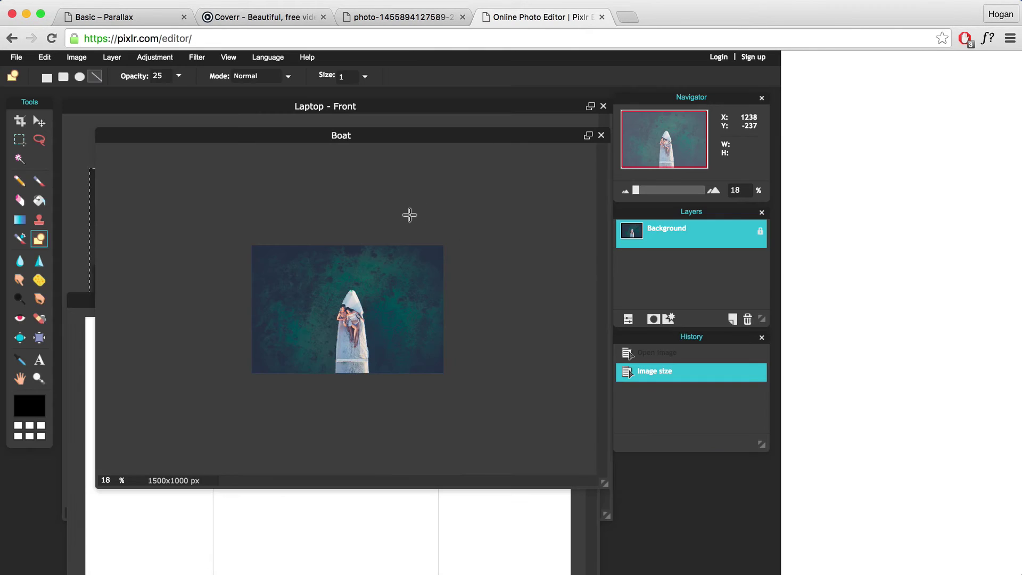
Step: Show the boat photo at 40% zoom and compare it with the Back canvas guides and the laptop's screen cutout
{"action": "left_click", "coordinate": [114, 481]}
{"action": "type", "text": "50"}
{"action": "key", "text": "Return"}
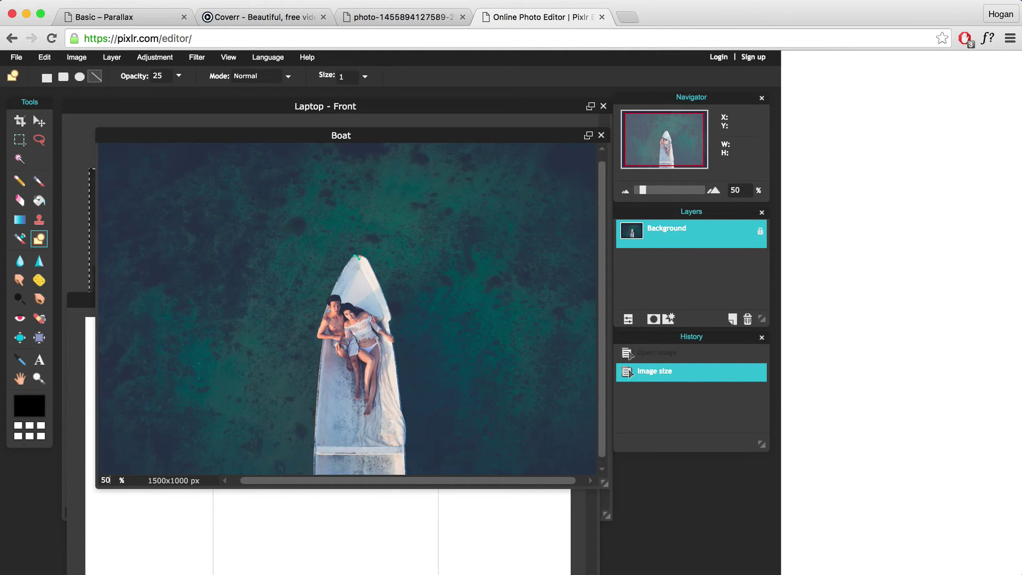
{"action": "type", "text": "40"}
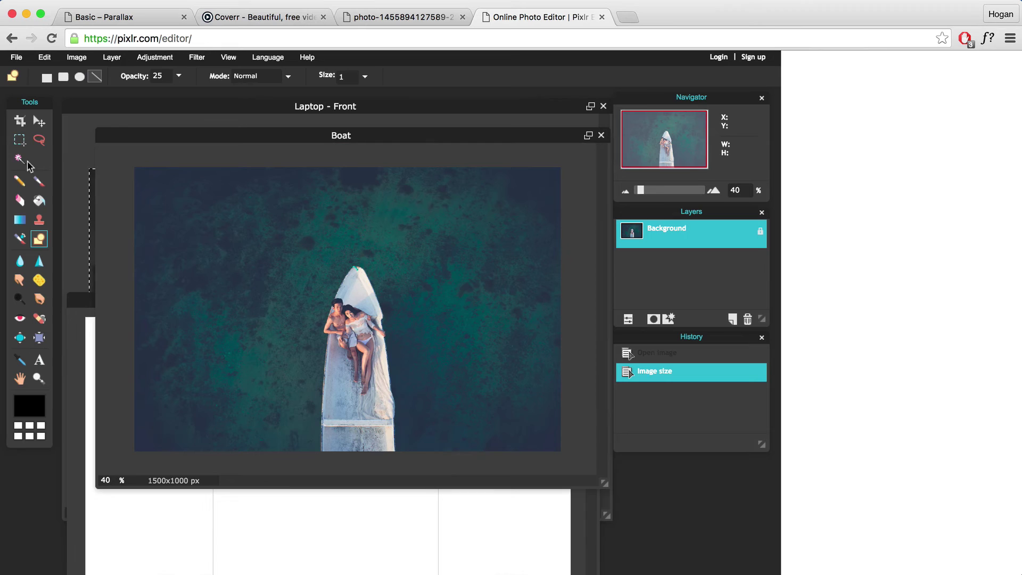
{"action": "left_click", "coordinate": [18, 123]}
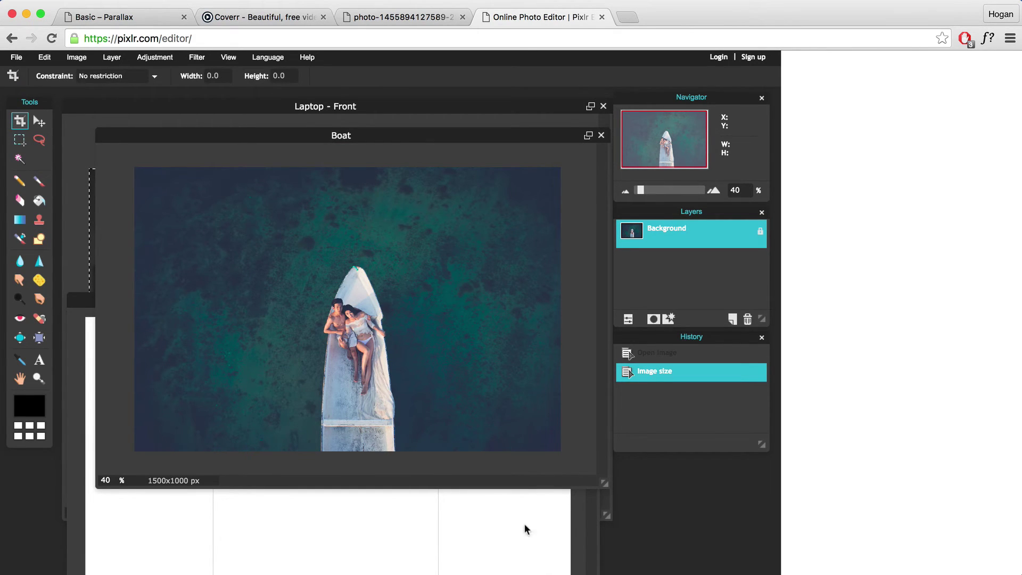
{"action": "left_click", "coordinate": [580, 520]}
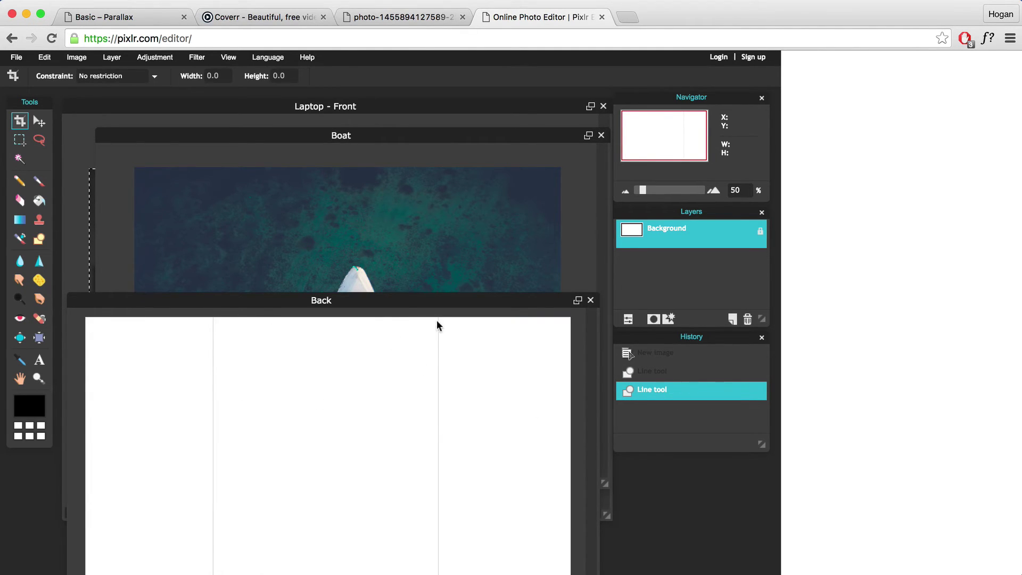
{"action": "left_click", "coordinate": [485, 113]}
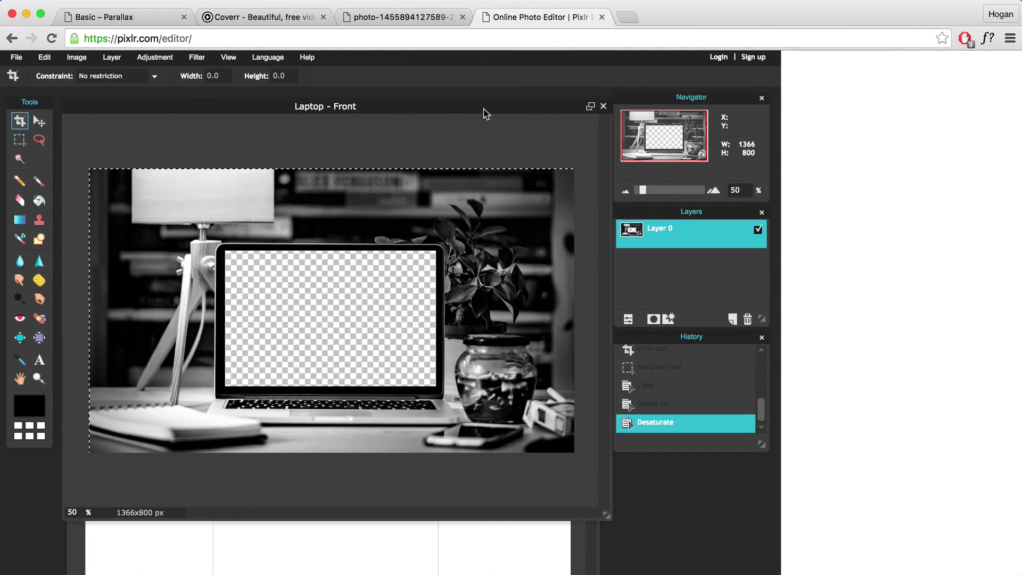
{"action": "left_click_drag", "start_coordinate": [486, 107], "coordinate": [581, 94]}
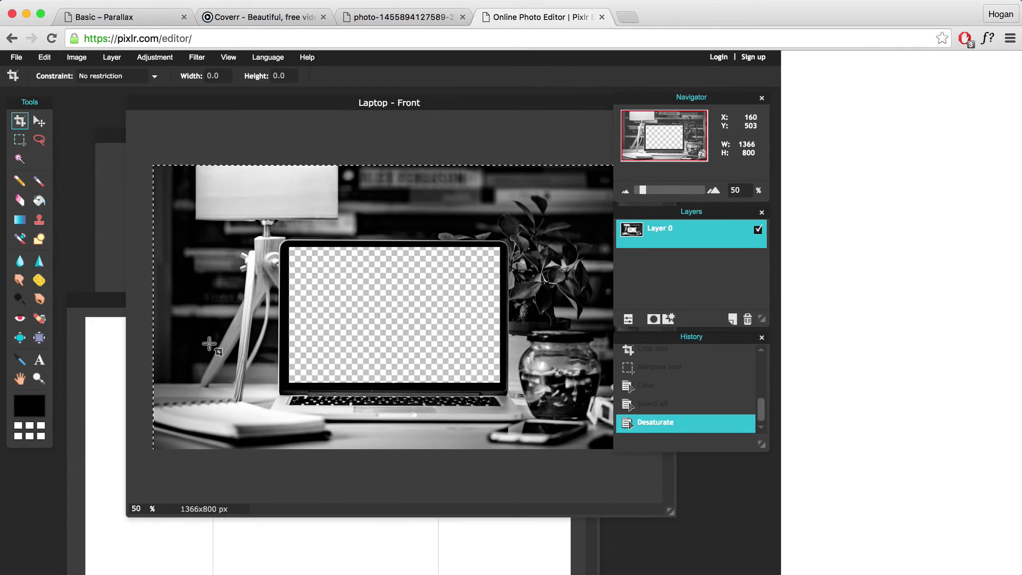
{"action": "left_click", "coordinate": [98, 311]}
{"action": "left_click", "coordinate": [122, 269]}
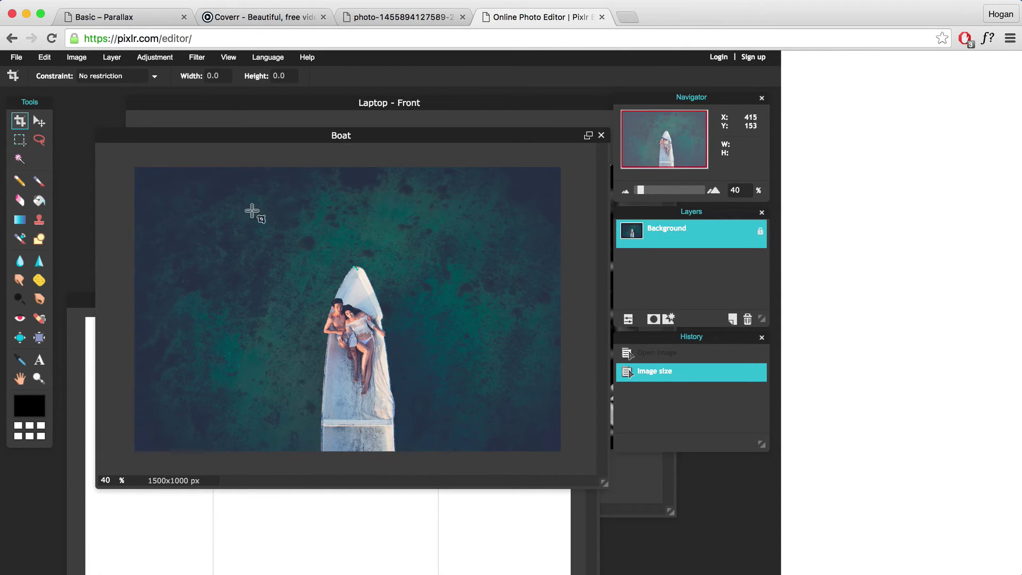
Step: Crop the boat photo to 635 by 800 pixels, with the boat centred and the frame ending at the photo's lower edge
{"action": "left_click_drag", "start_coordinate": [252, 197], "coordinate": [458, 457]}
{"action": "left_click_drag", "start_coordinate": [457, 196], "coordinate": [432, 199]}
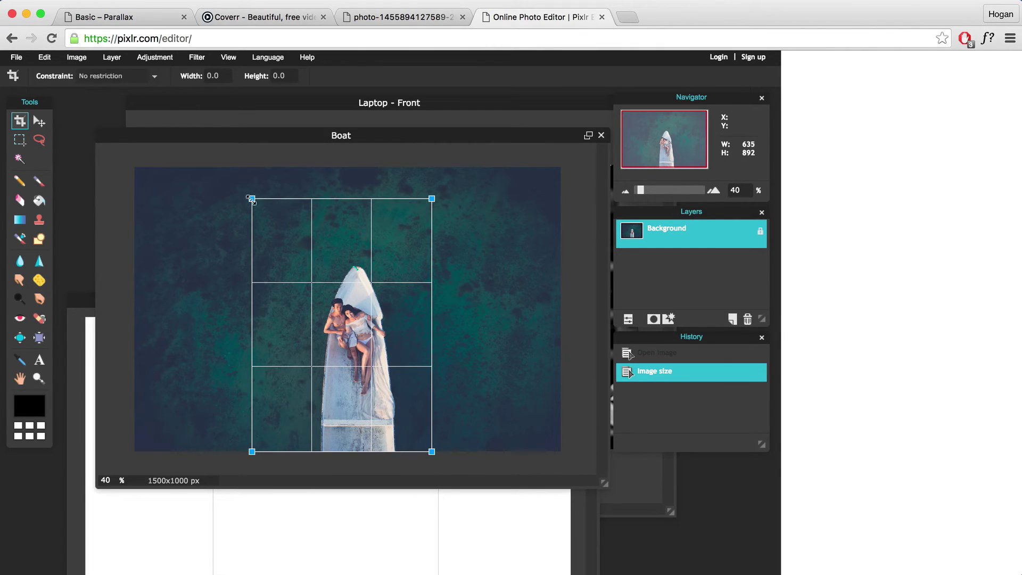
{"action": "left_click_drag", "start_coordinate": [251, 199], "coordinate": [249, 226]}
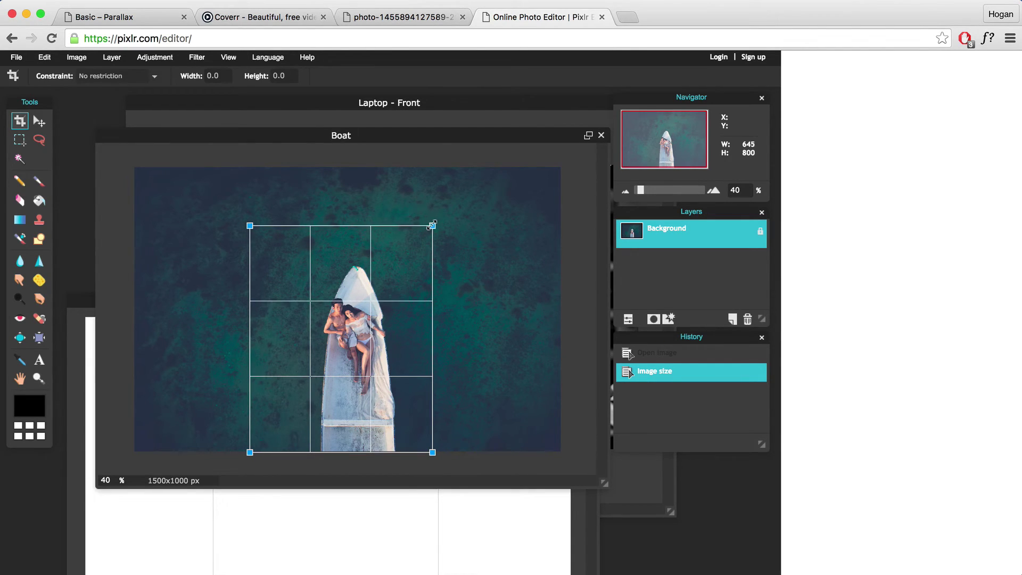
{"action": "left_click_drag", "start_coordinate": [433, 224], "coordinate": [430, 224]}
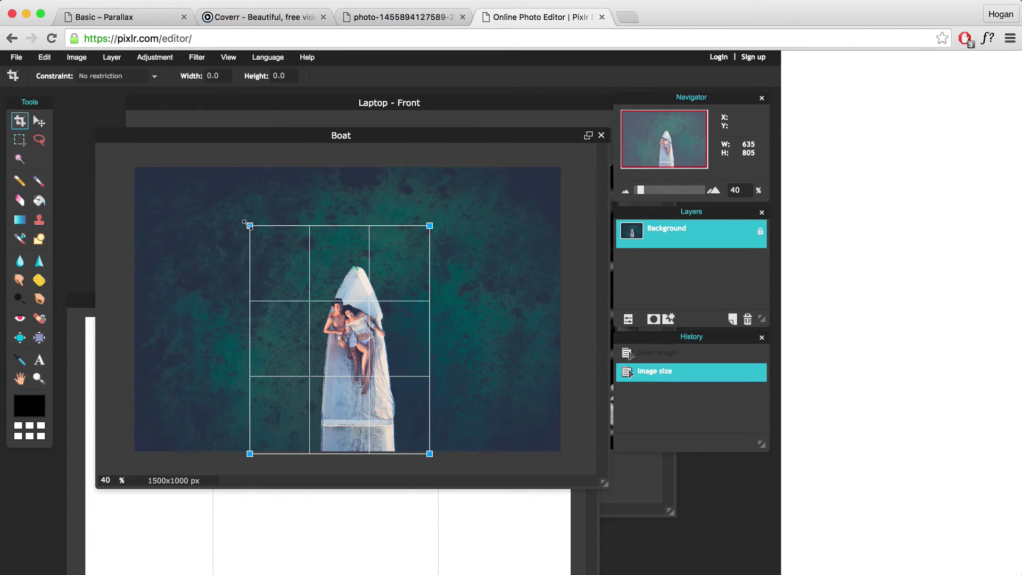
{"action": "left_click_drag", "start_coordinate": [247, 224], "coordinate": [248, 225]}
{"action": "left_click_drag", "start_coordinate": [316, 277], "coordinate": [330, 286]}
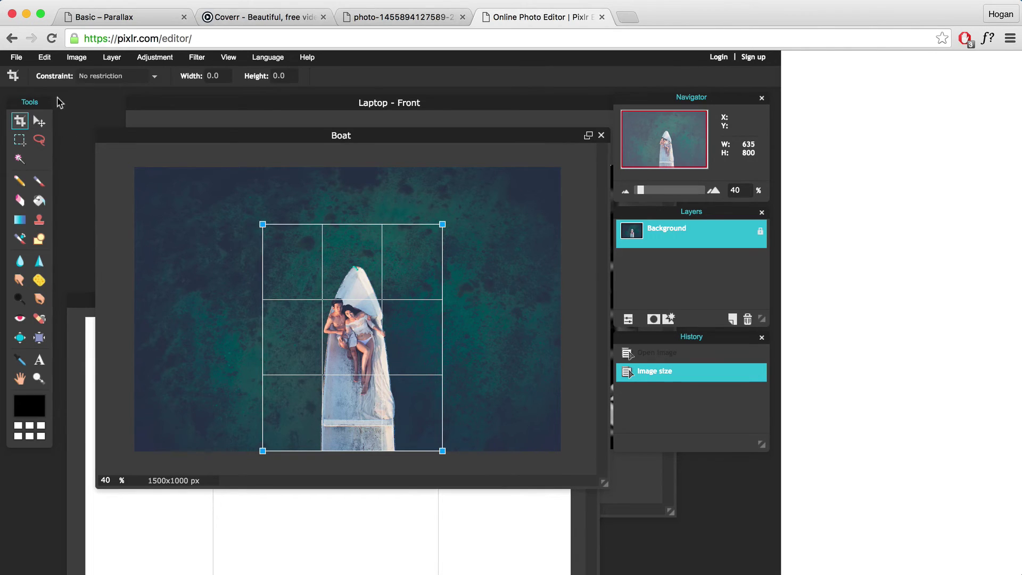
{"action": "left_click", "coordinate": [115, 237]}
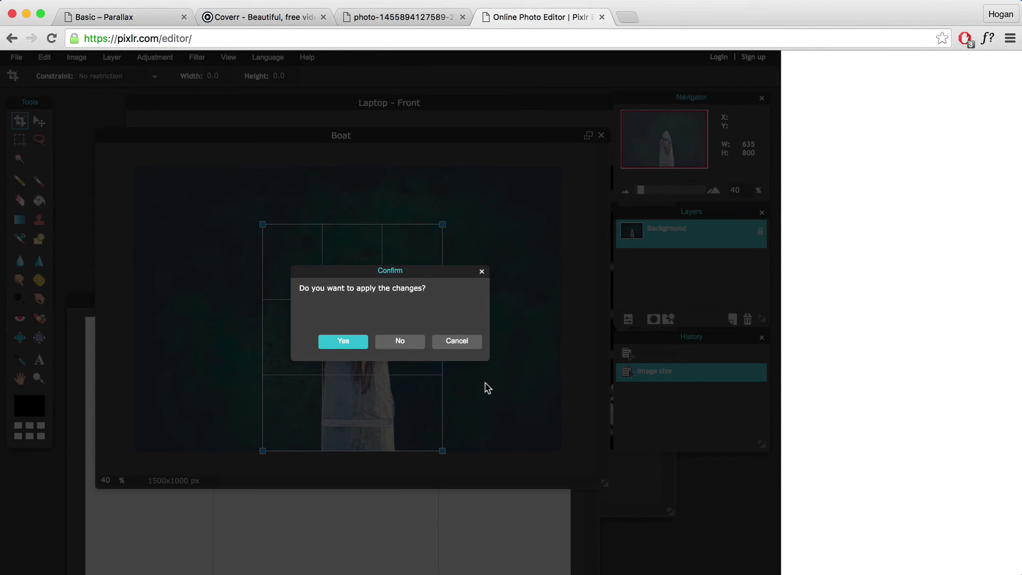
{"action": "left_click", "coordinate": [347, 344]}
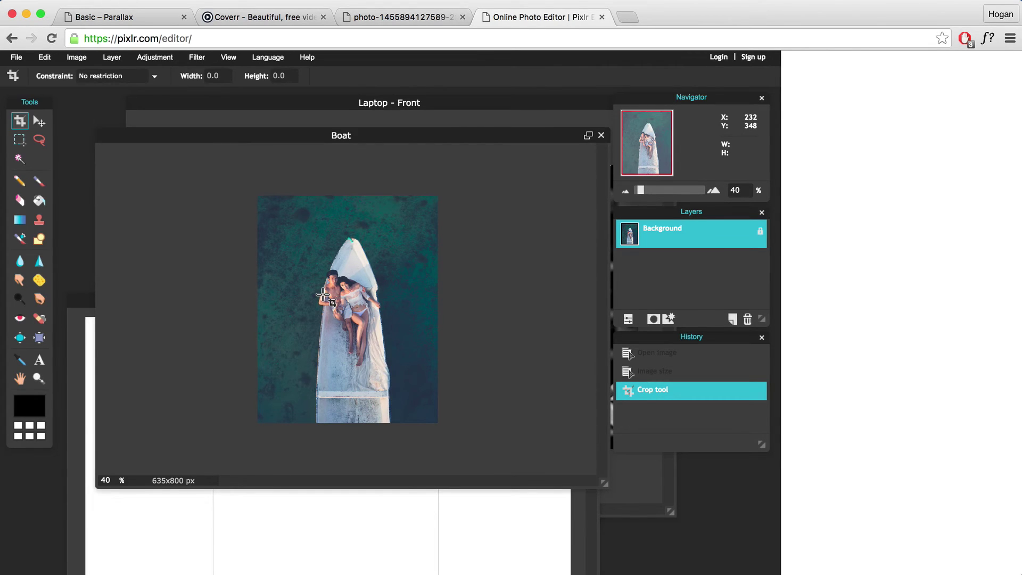
Step: Copy the whole cropped boat photo onto the Back canvas as a new layer and align it exactly between the two guide lines
{"action": "key", "text": "super+a"}
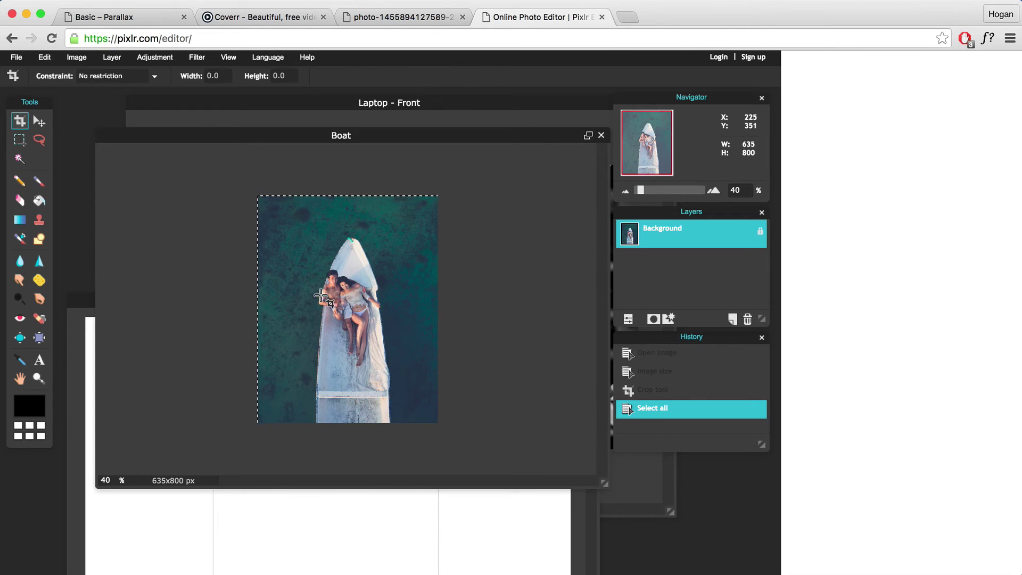
{"action": "left_click", "coordinate": [133, 519]}
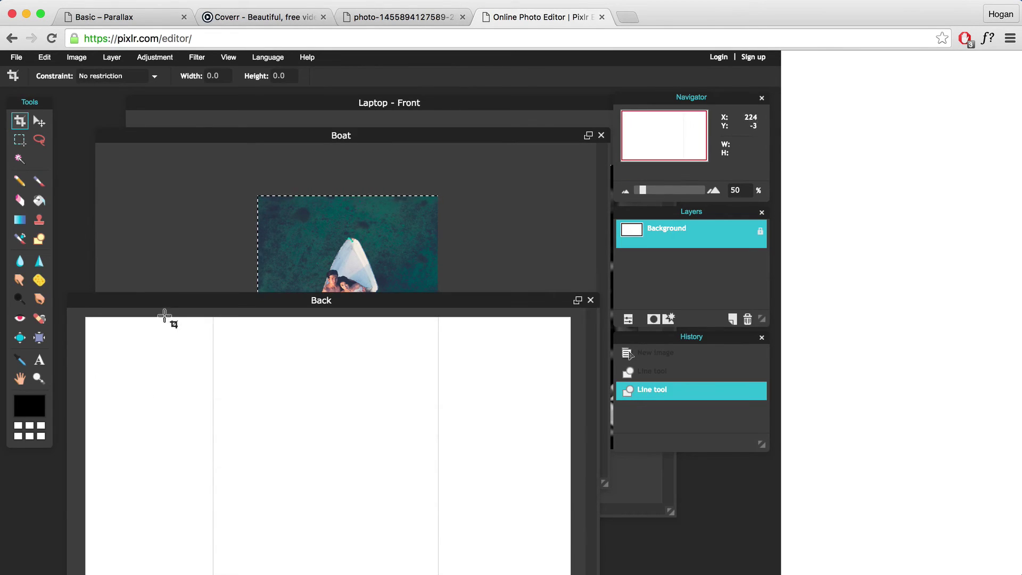
{"action": "left_click_drag", "start_coordinate": [164, 316], "coordinate": [178, 190]}
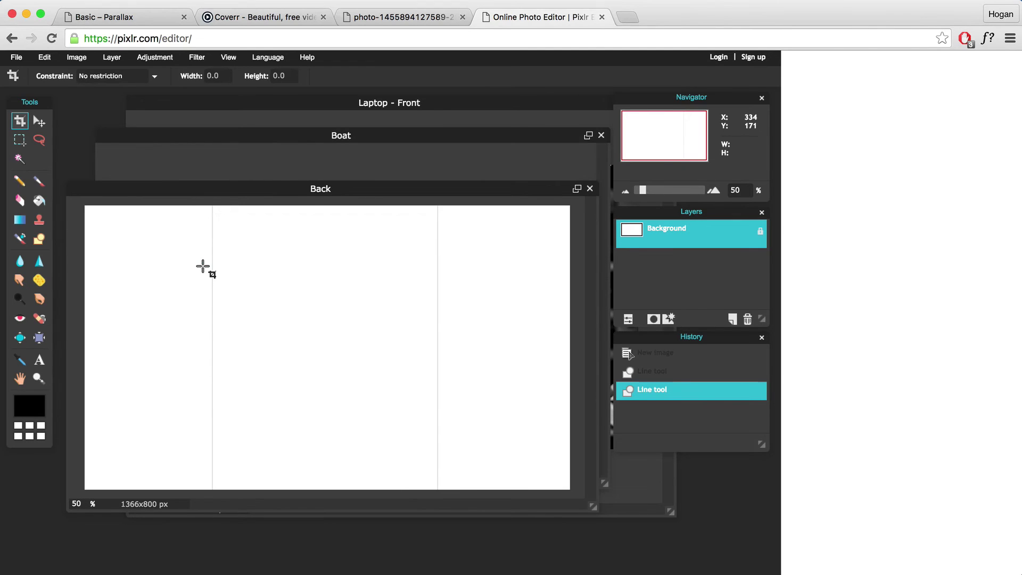
{"action": "key", "text": "ctrl+v"}
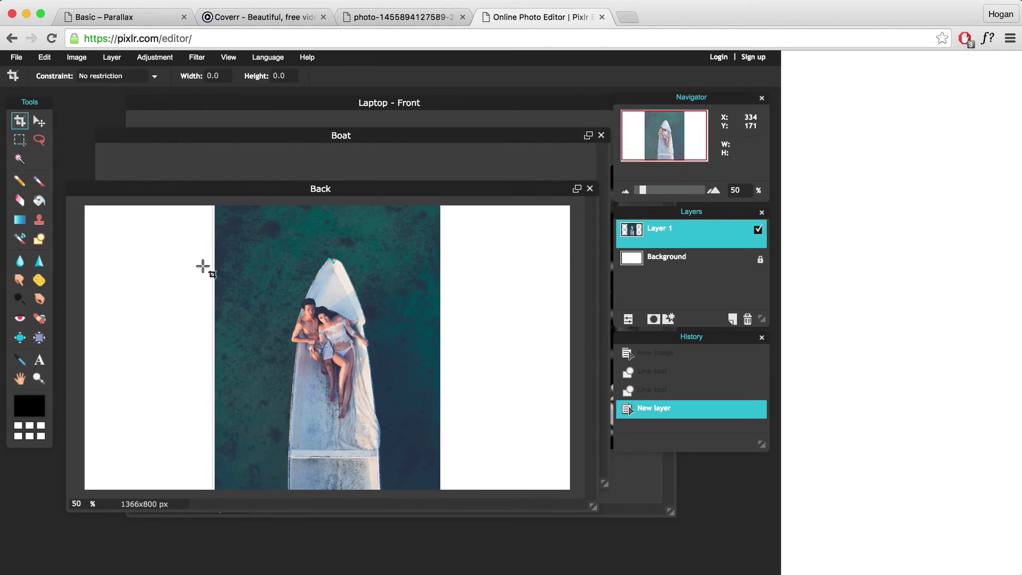
{"action": "left_click", "coordinate": [33, 122]}
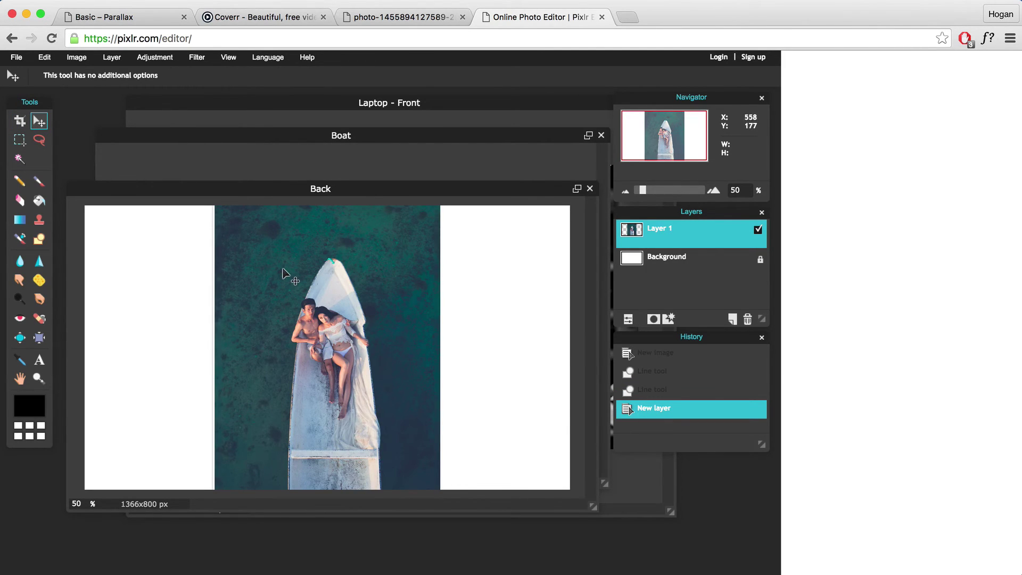
{"action": "mouse_move", "coordinate": [282, 273]}
{"action": "left_mouse_down"}
{"action": "mouse_move", "coordinate": [271, 272]}
{"action": "mouse_move", "coordinate": [281, 270]}
{"action": "left_mouse_up"}
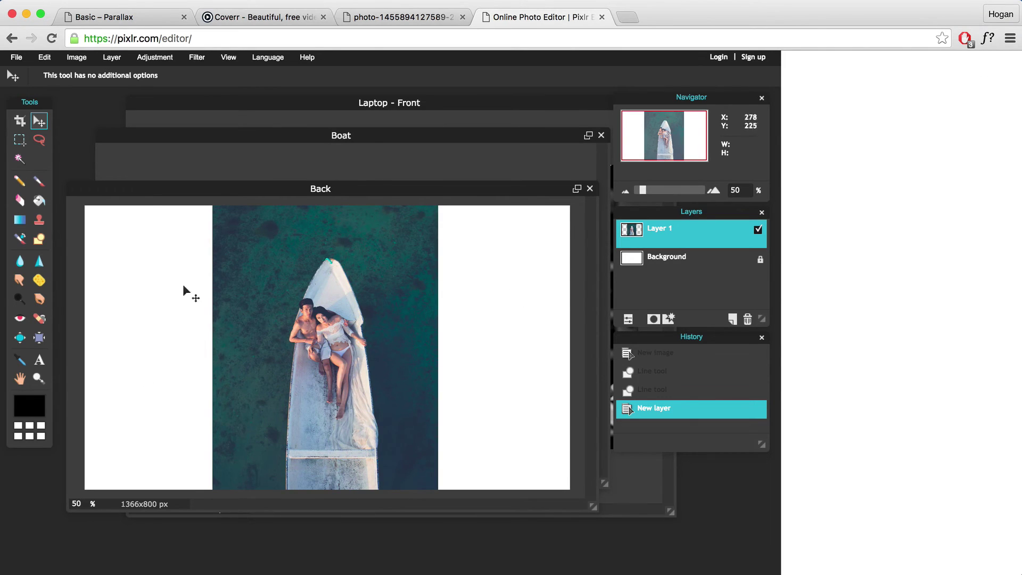
Step: Save the Back image to the Desktop as a JPEG named Back at quality 80
{"action": "left_click", "coordinate": [11, 58]}
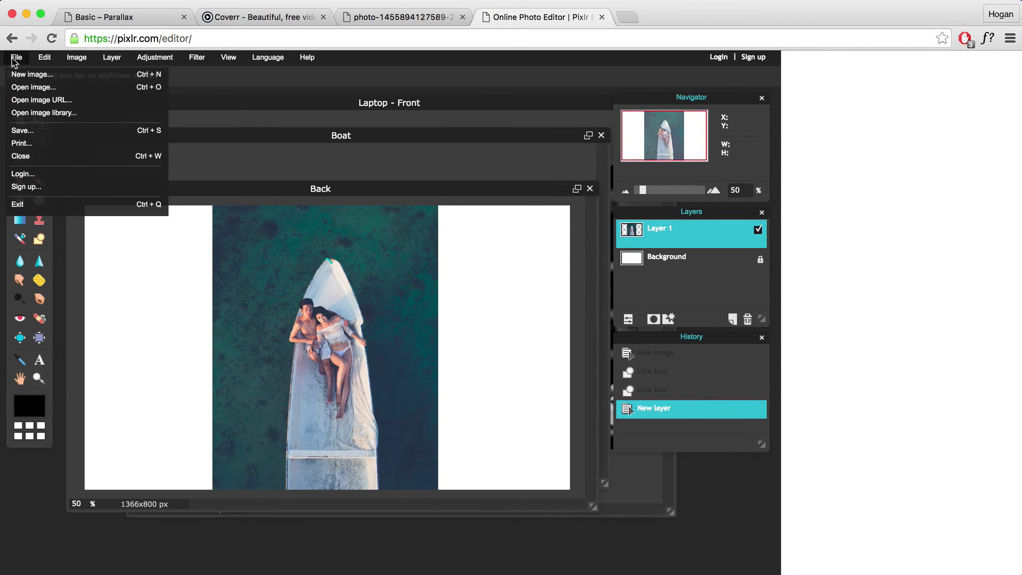
{"action": "left_click", "coordinate": [26, 131]}
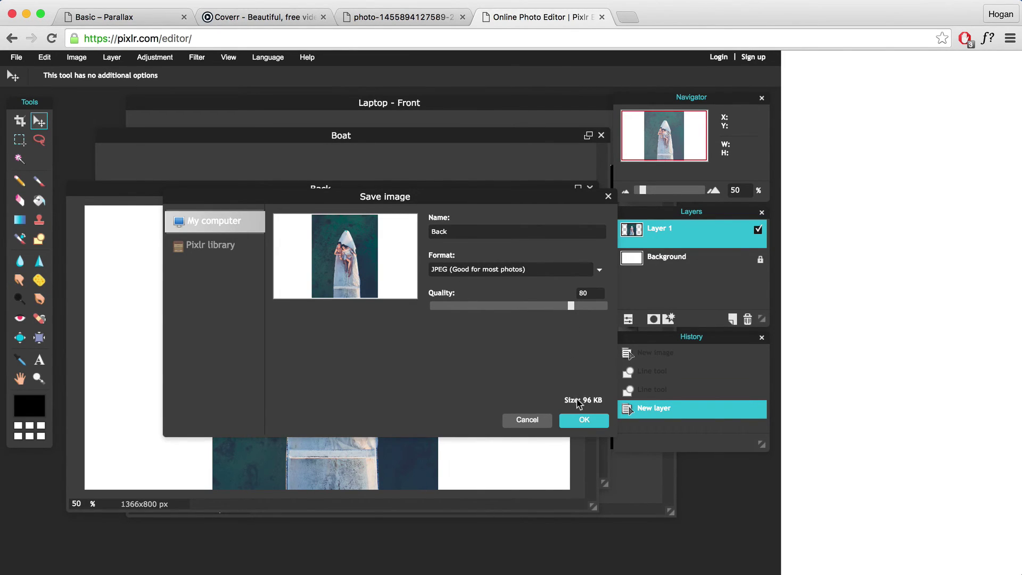
{"action": "left_click", "coordinate": [584, 420]}
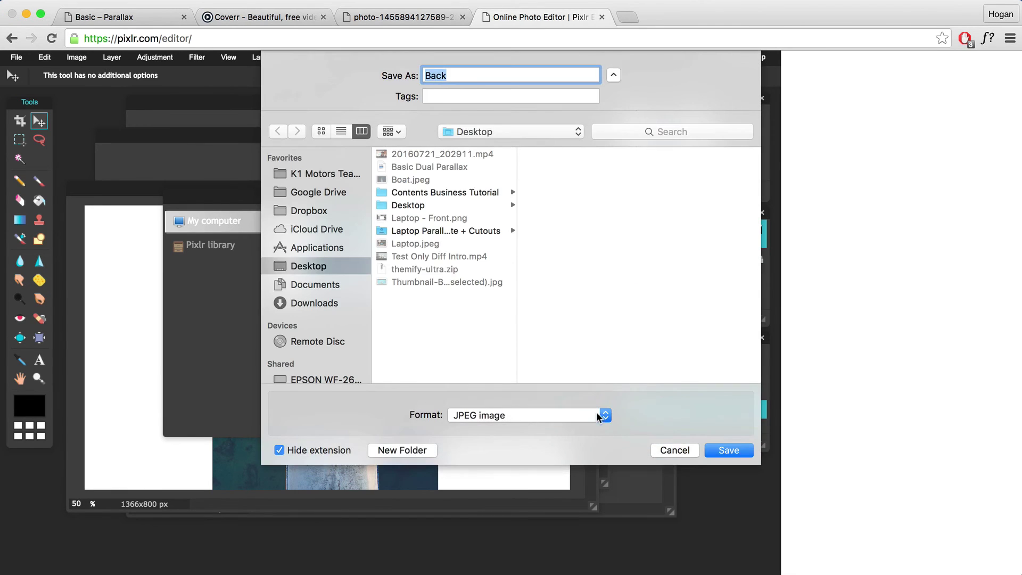
{"action": "left_click", "coordinate": [729, 451]}
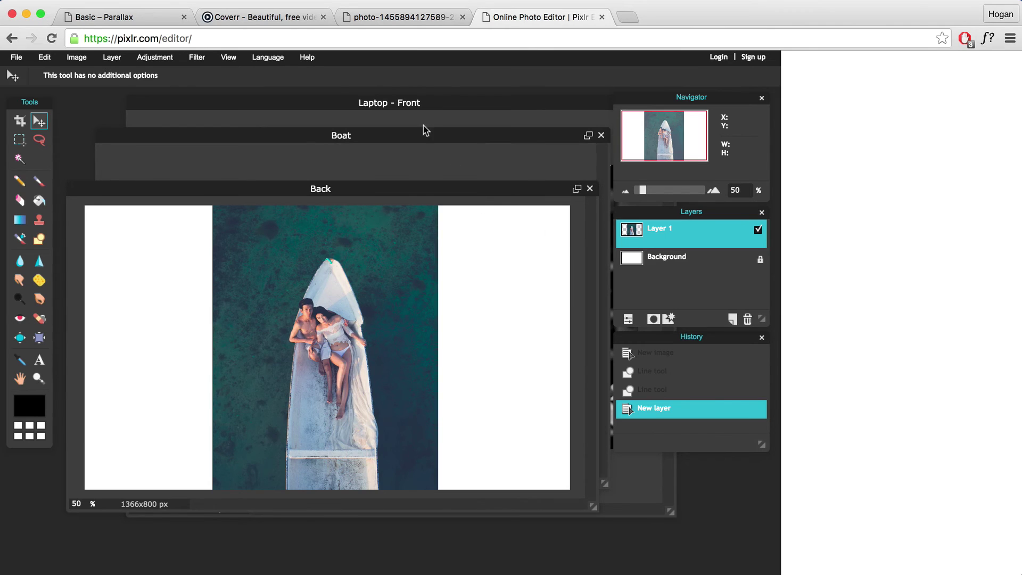
Step: Switch to the Basic page in the Themify builder and set the first empty row below the table photo to Fullwidth
{"action": "left_click", "coordinate": [121, 17]}
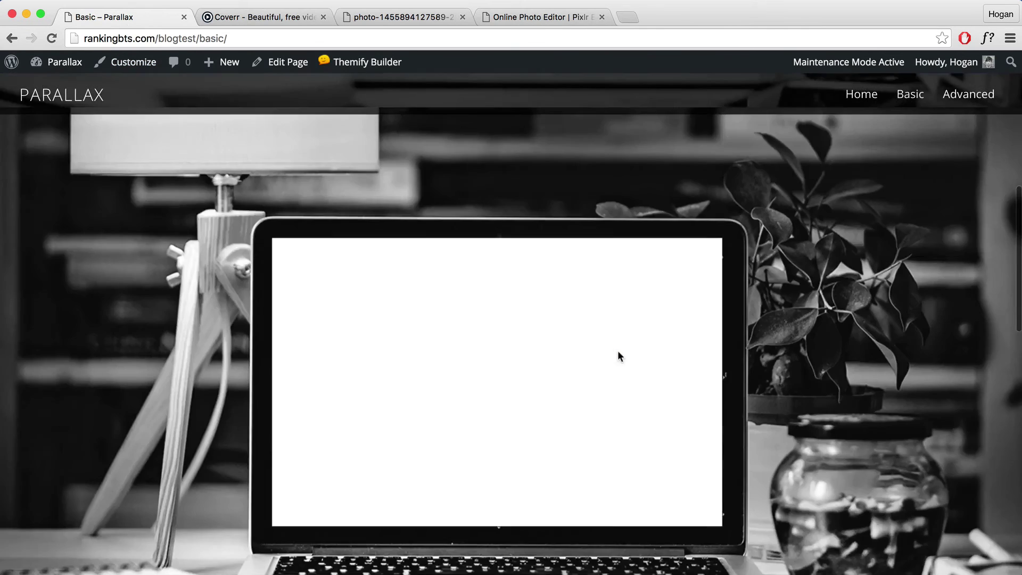
{"action": "scroll", "coordinate": [613, 352], "scroll_direction": "down", "scroll_amount": 5}
{"action": "left_click", "coordinate": [82, 357]}
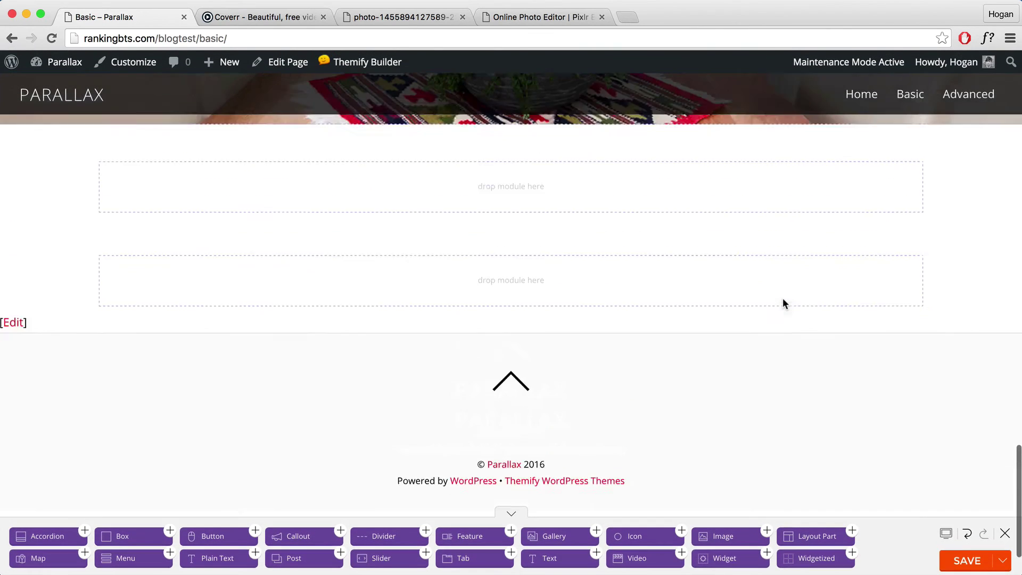
{"action": "scroll", "coordinate": [806, 265], "scroll_direction": "up", "scroll_amount": 2}
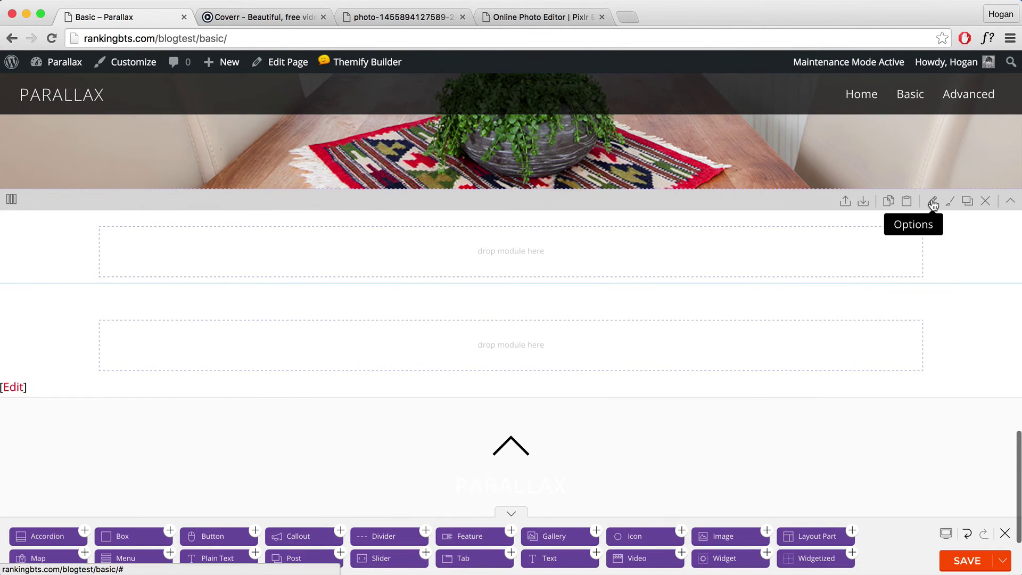
{"action": "left_click", "coordinate": [933, 202]}
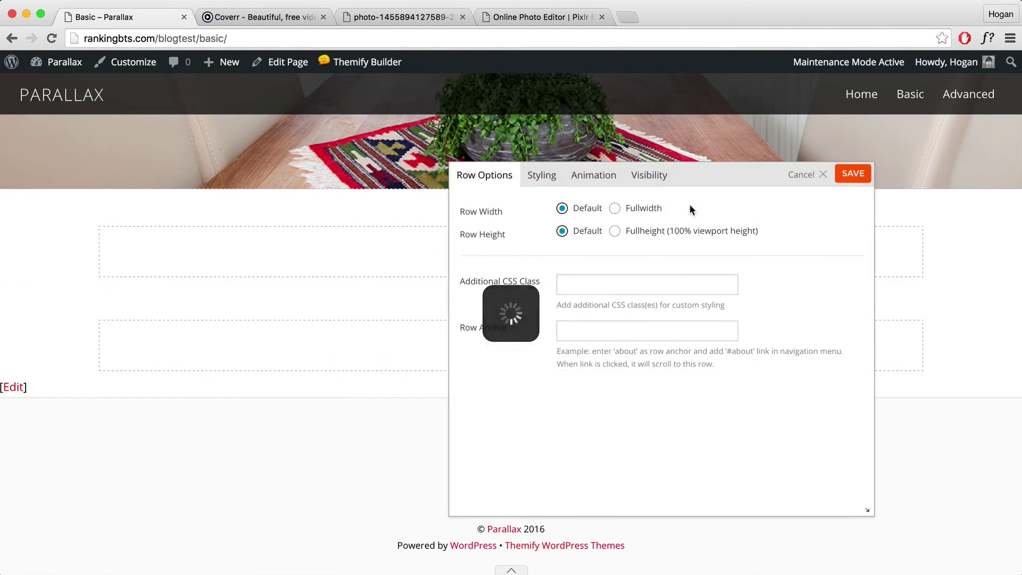
{"action": "left_click_drag", "start_coordinate": [502, 212], "coordinate": [461, 213]}
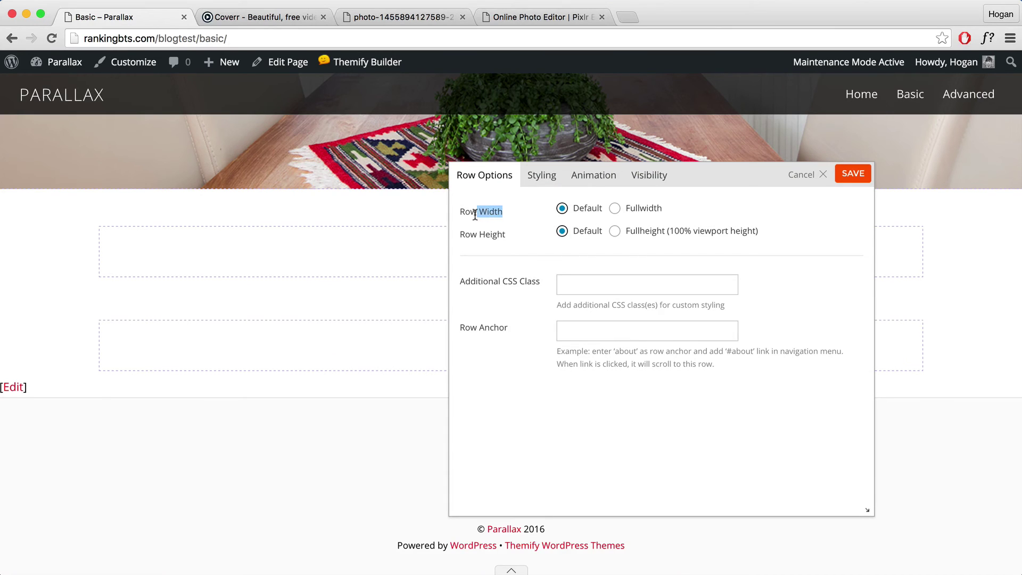
{"action": "left_click", "coordinate": [614, 210]}
Step: Upload Back.jpg from the Desktop and insert it as the row's background image
{"action": "left_click", "coordinate": [542, 176]}
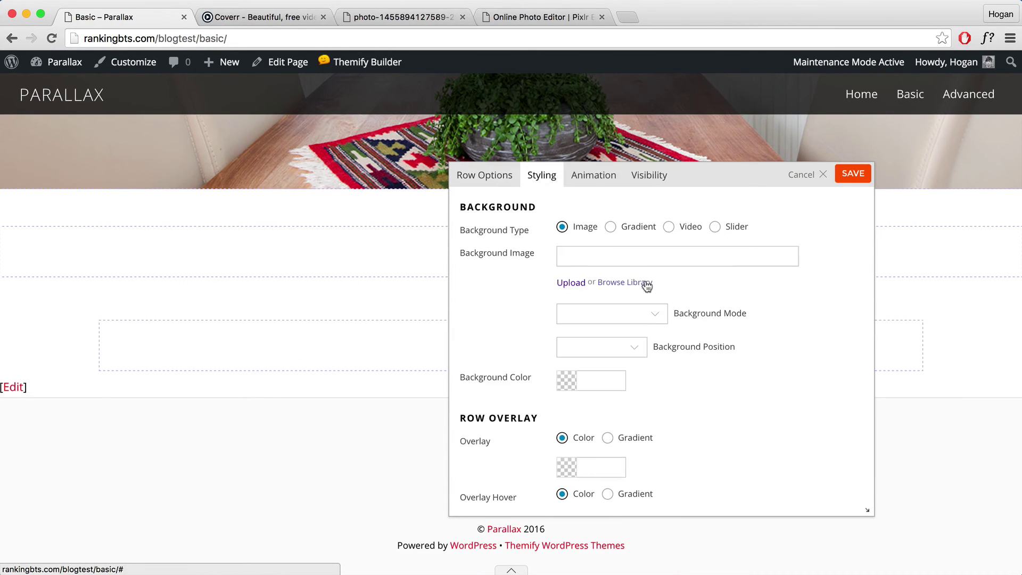
{"action": "left_click", "coordinate": [626, 260]}
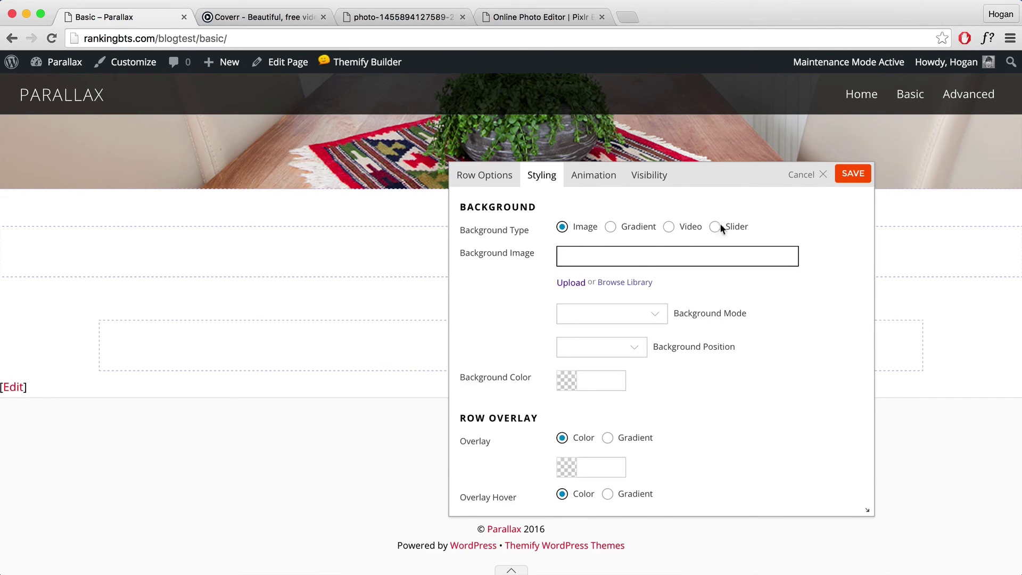
{"action": "left_click", "coordinate": [617, 286]}
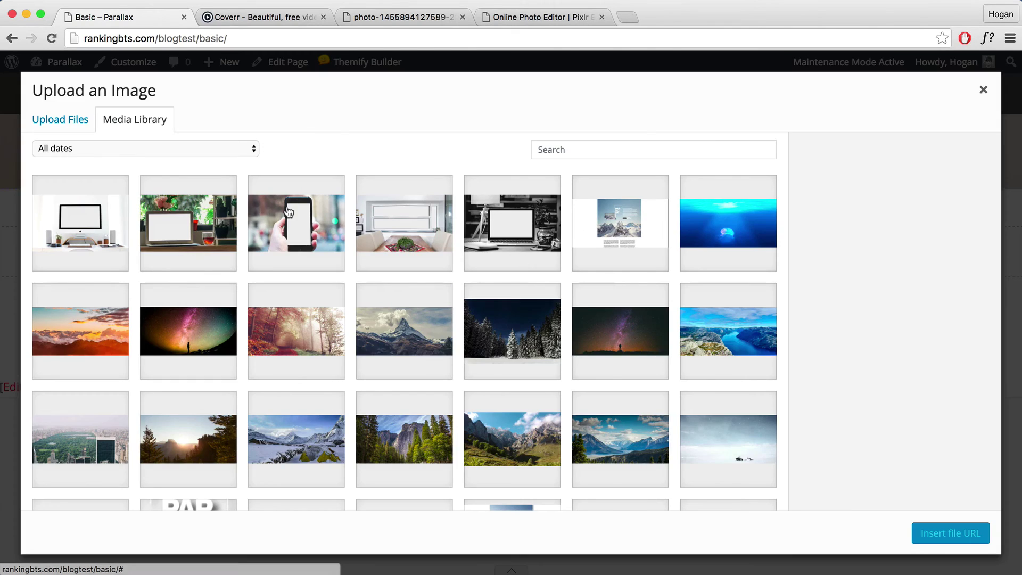
{"action": "left_click", "coordinate": [71, 129]}
{"action": "left_click", "coordinate": [498, 354]}
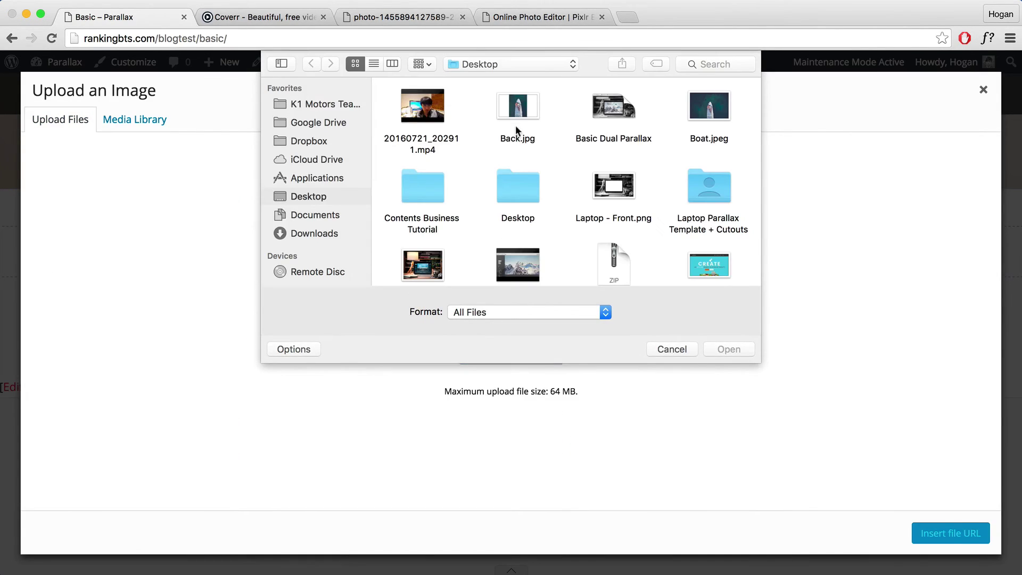
{"action": "left_click", "coordinate": [517, 120]}
{"action": "left_click", "coordinate": [737, 348]}
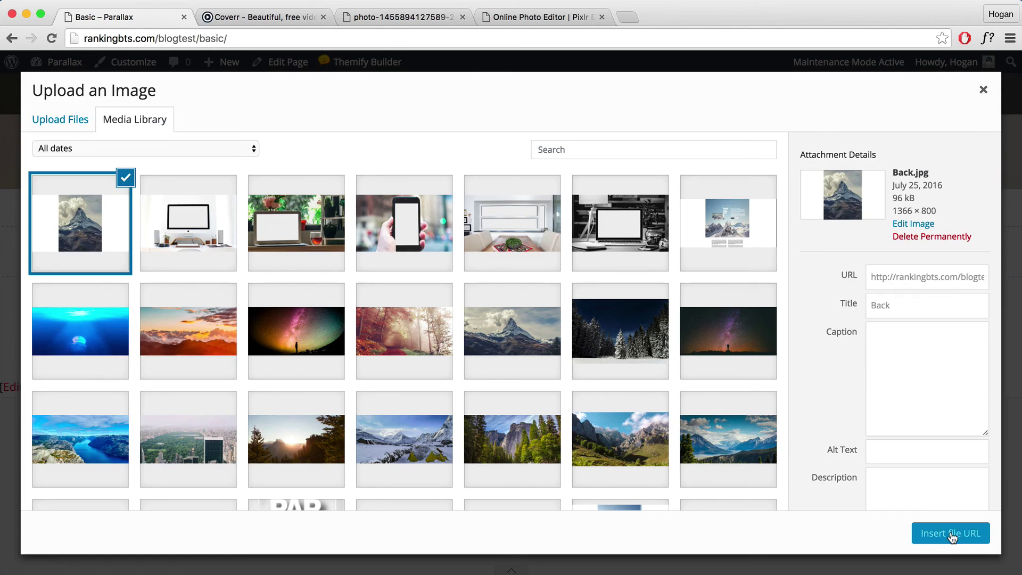
{"action": "left_click", "coordinate": [950, 534]}
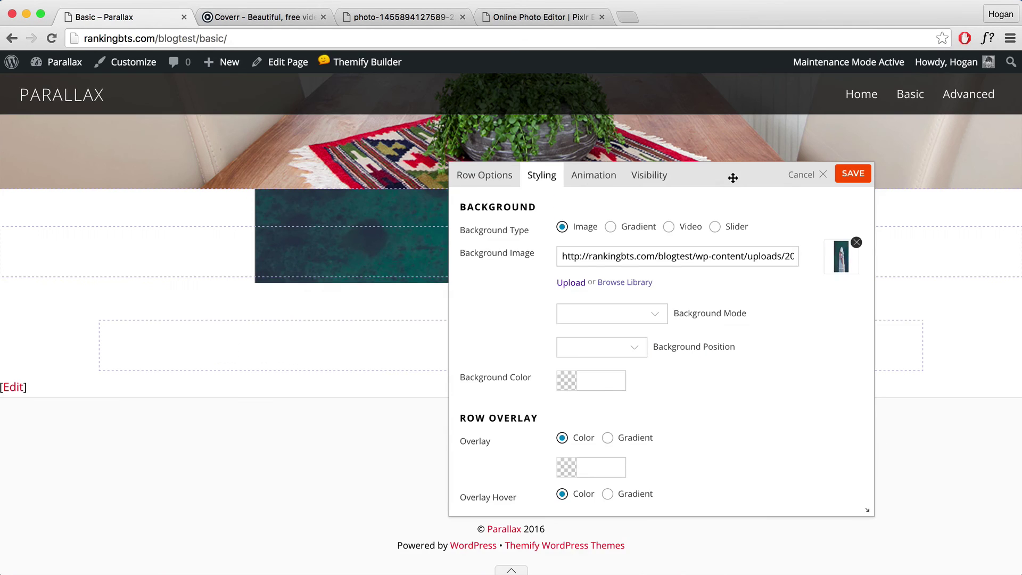
{"action": "left_click_drag", "start_coordinate": [730, 176], "coordinate": [754, 161]}
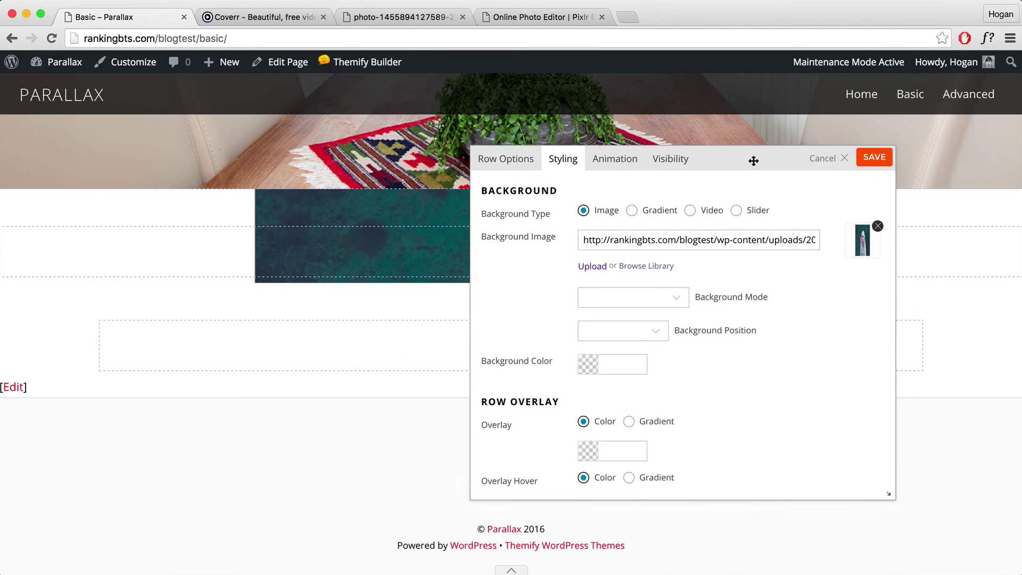
Step: Set the row's background mode to Parallax Scrolling and its background position to Center Center, and save the row styling
{"action": "left_click", "coordinate": [672, 301]}
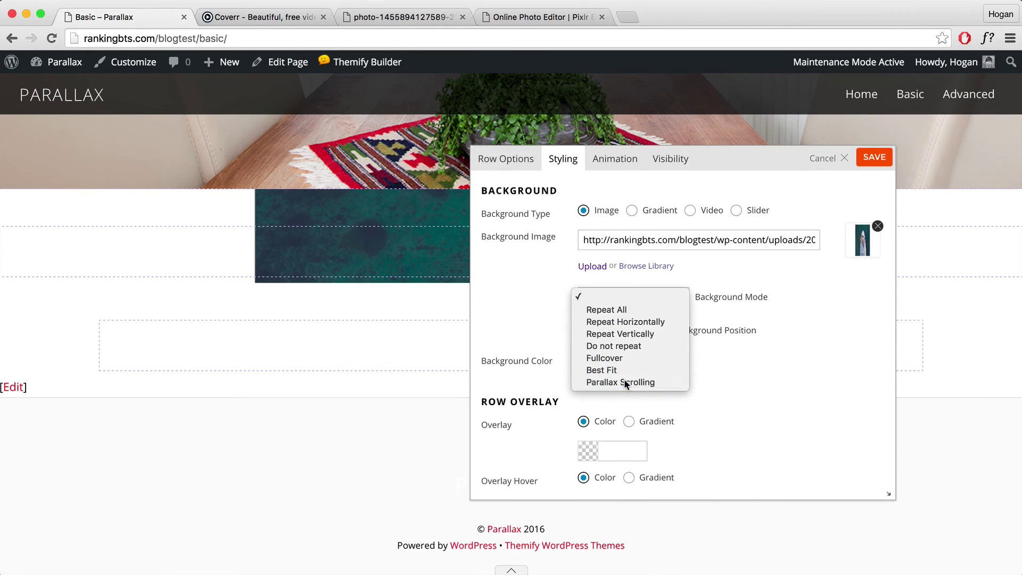
{"action": "left_click", "coordinate": [627, 382]}
{"action": "left_click", "coordinate": [647, 333]}
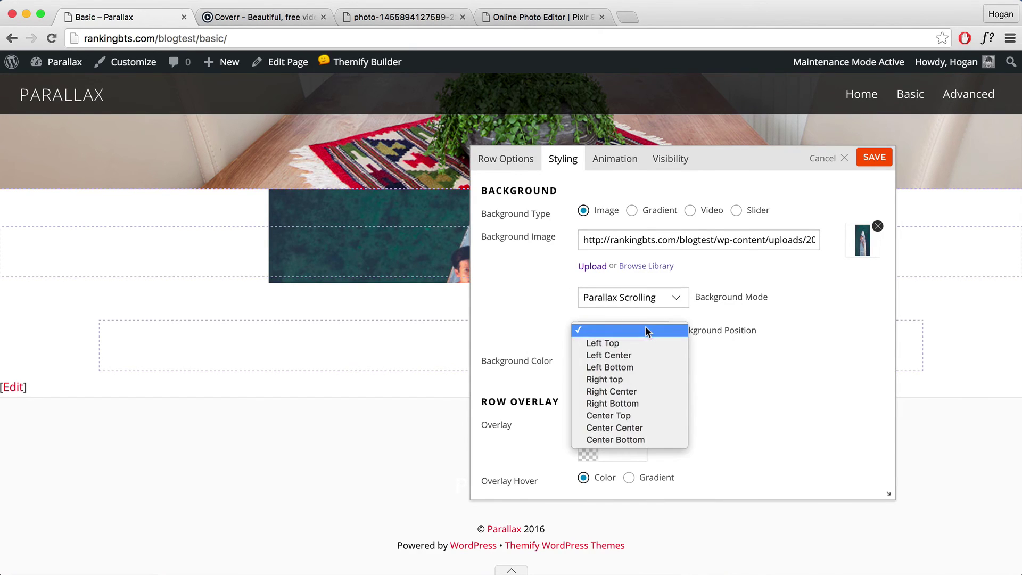
{"action": "left_click", "coordinate": [634, 428]}
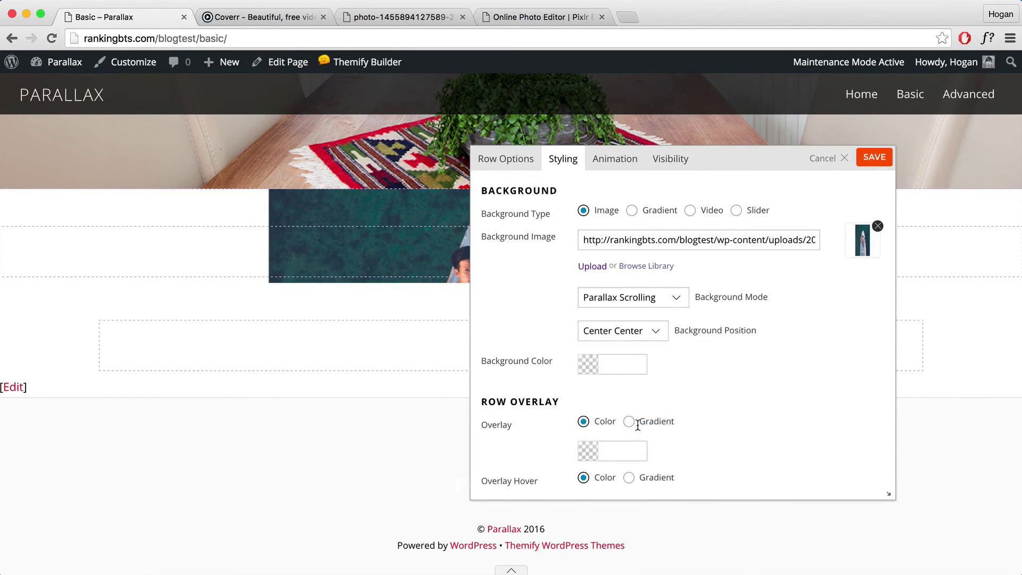
{"action": "left_click", "coordinate": [880, 157]}
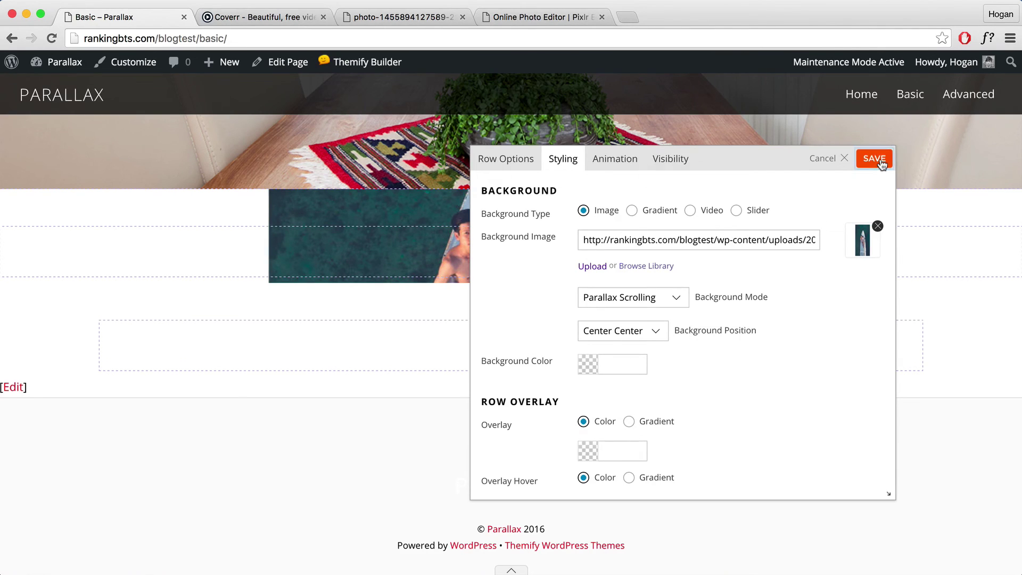
Step: Open the styling of the boat row's column and insert Laptop-Front.png from the media library as its background image
{"action": "scroll", "coordinate": [880, 158], "scroll_direction": "down", "scroll_amount": 1}
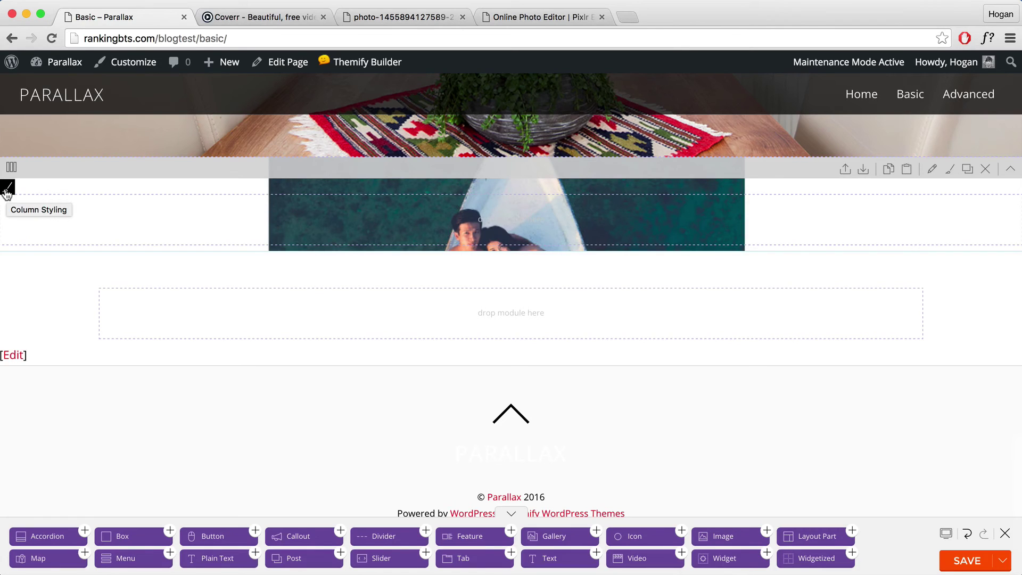
{"action": "left_click", "coordinate": [7, 188]}
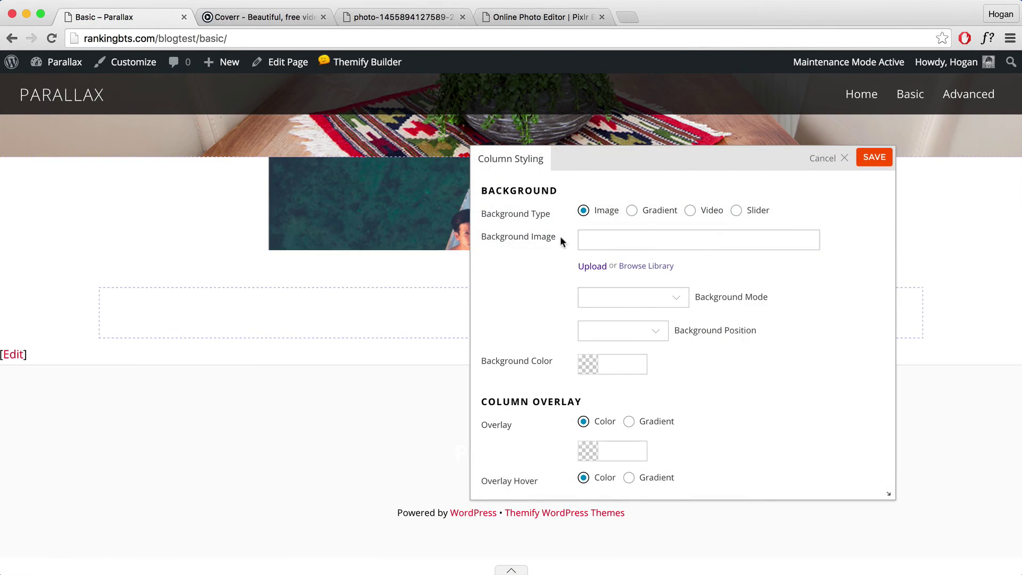
{"action": "left_click", "coordinate": [655, 268]}
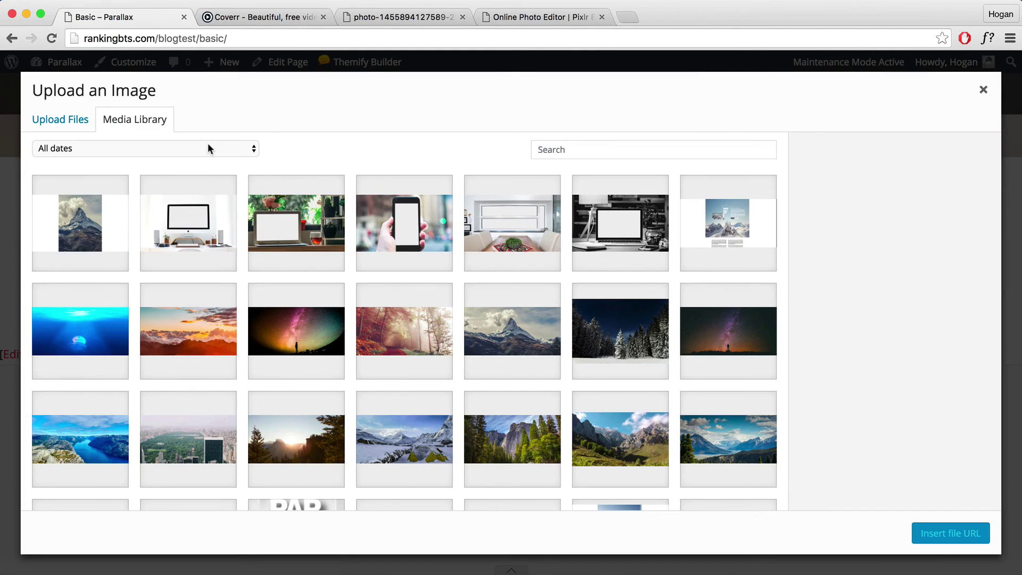
{"action": "left_click", "coordinate": [615, 241]}
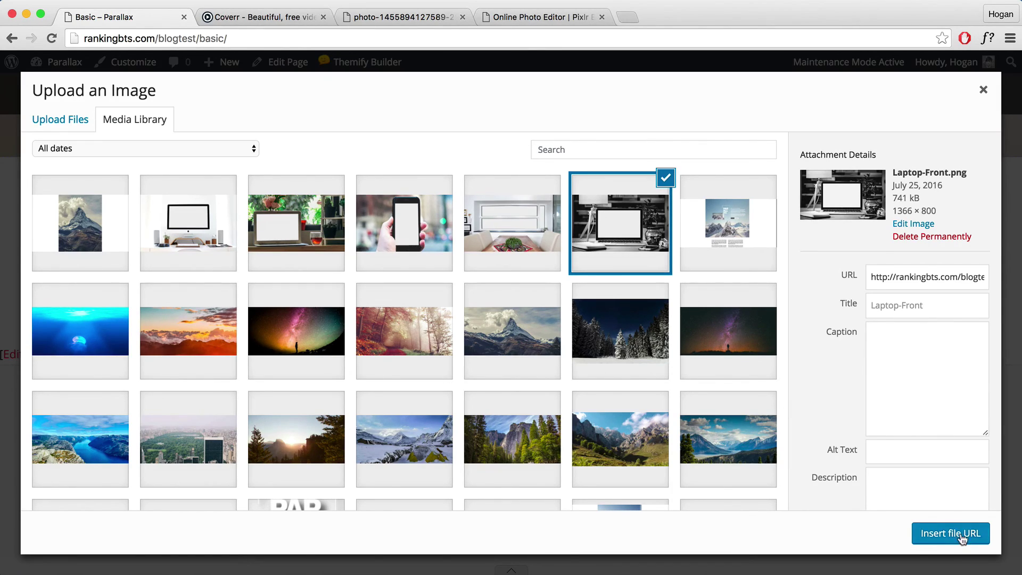
{"action": "left_click", "coordinate": [943, 532]}
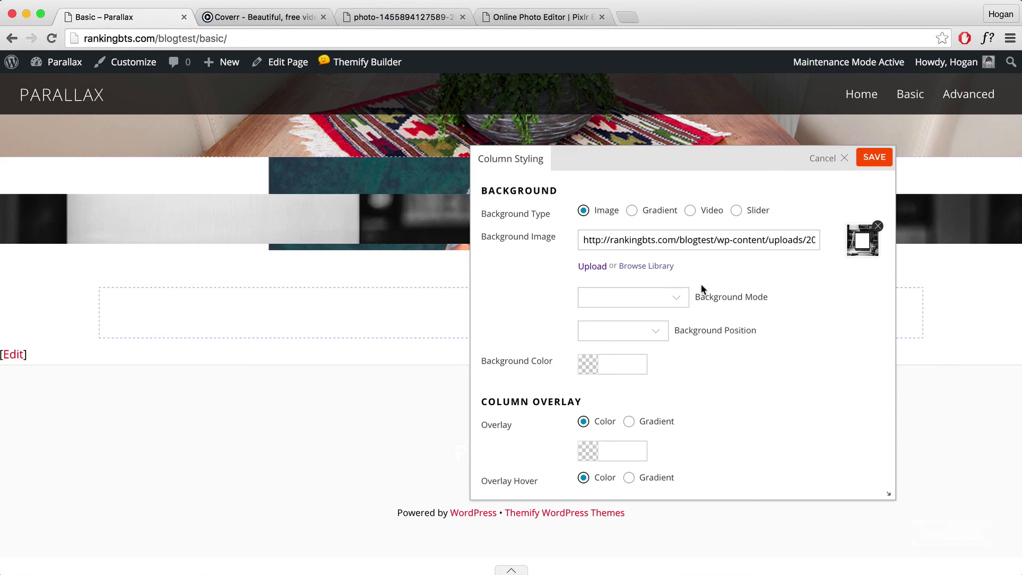
Step: Set the column's background mode to Fullcover and its background position to Center Center
{"action": "left_click", "coordinate": [632, 302]}
{"action": "left_click", "coordinate": [637, 358]}
{"action": "left_click", "coordinate": [639, 331]}
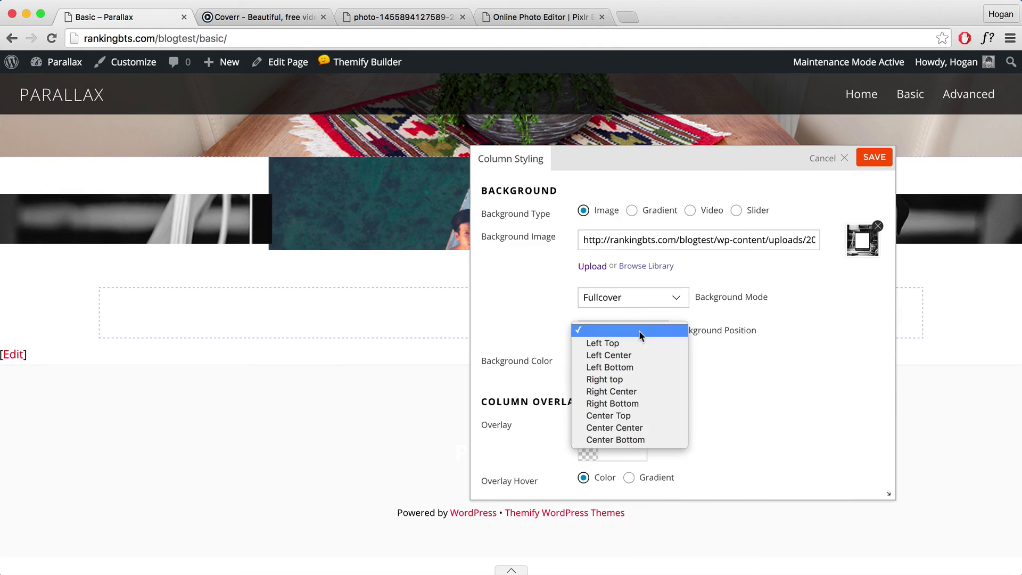
{"action": "left_click", "coordinate": [644, 427]}
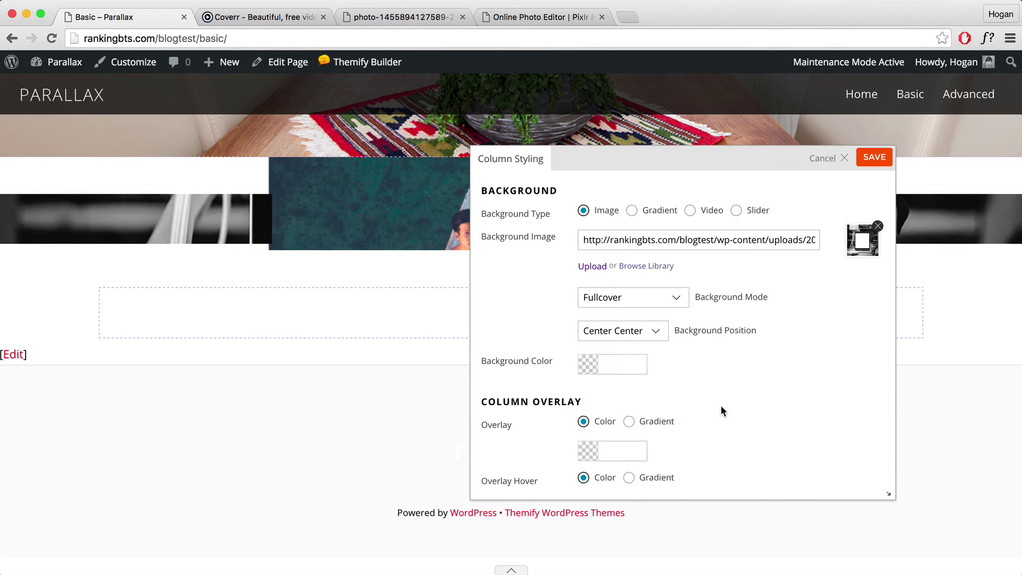
Step: Turn off uniform padding for the column and set its top padding to 25%
{"action": "scroll", "coordinate": [722, 407], "scroll_direction": "down", "scroll_amount": 10}
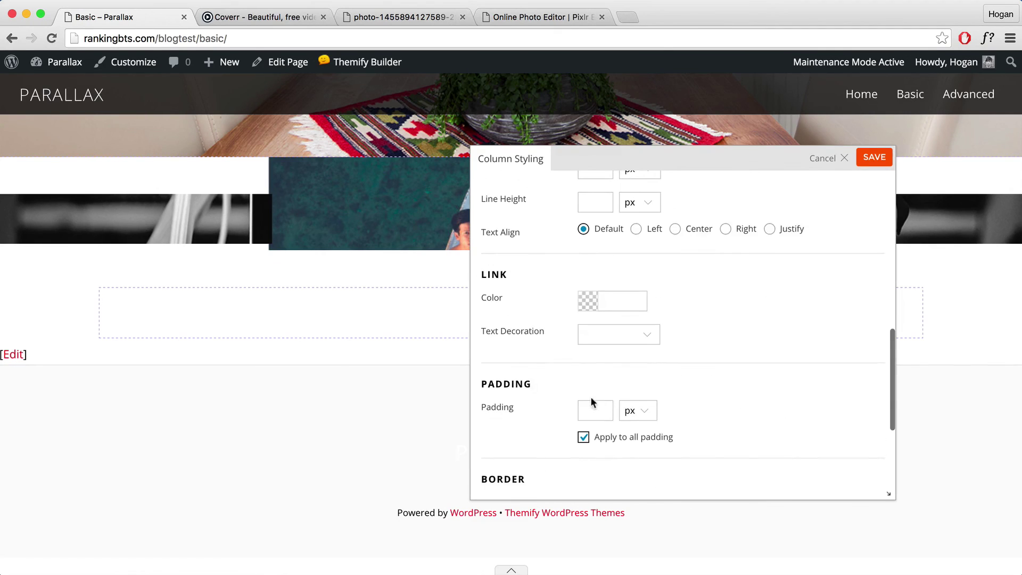
{"action": "left_click", "coordinate": [594, 412]}
{"action": "left_click", "coordinate": [583, 437]}
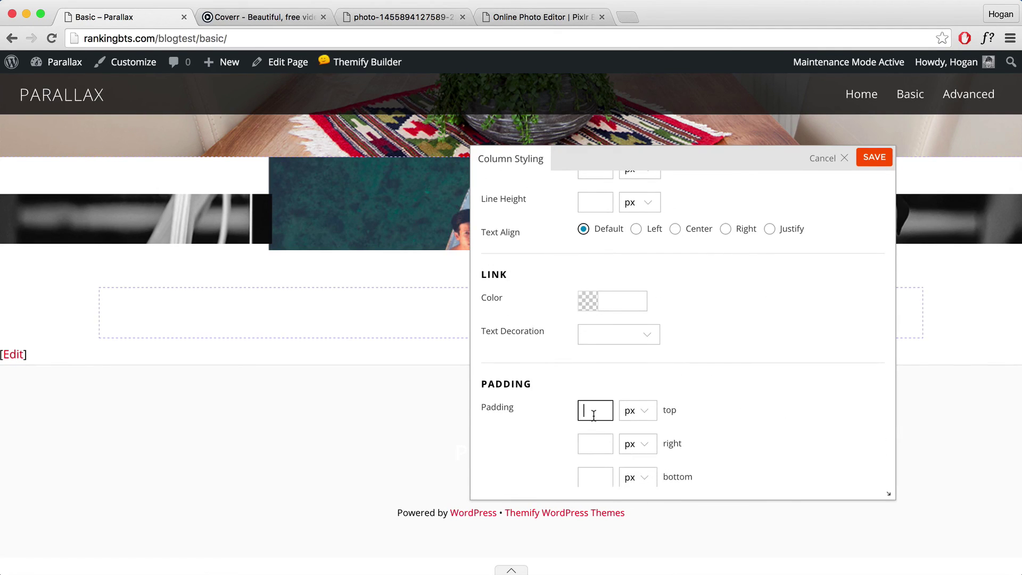
{"action": "type", "text": "25"}
{"action": "left_click", "coordinate": [644, 411]}
{"action": "left_click", "coordinate": [641, 420]}
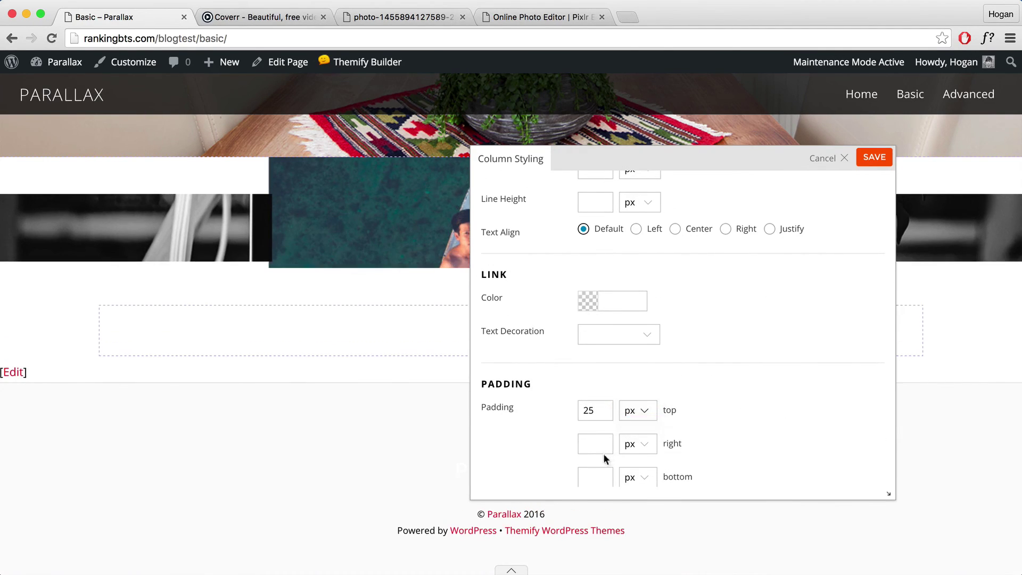
Step: Set the column's bottom padding to 25% and save the column styling
{"action": "scroll", "coordinate": [748, 376], "scroll_direction": "down", "scroll_amount": 3}
{"action": "left_click", "coordinate": [581, 404]}
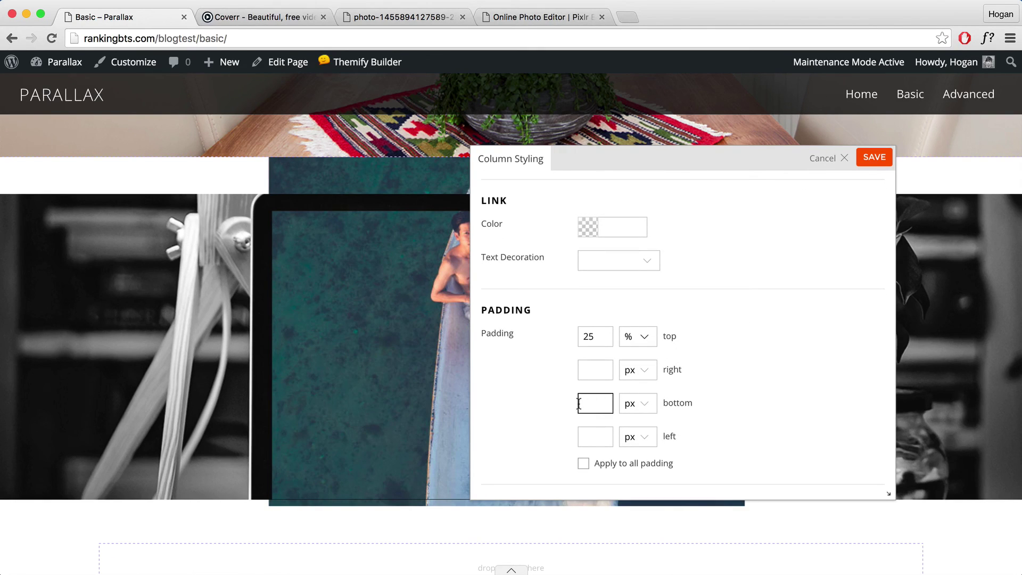
{"action": "type", "text": "25"}
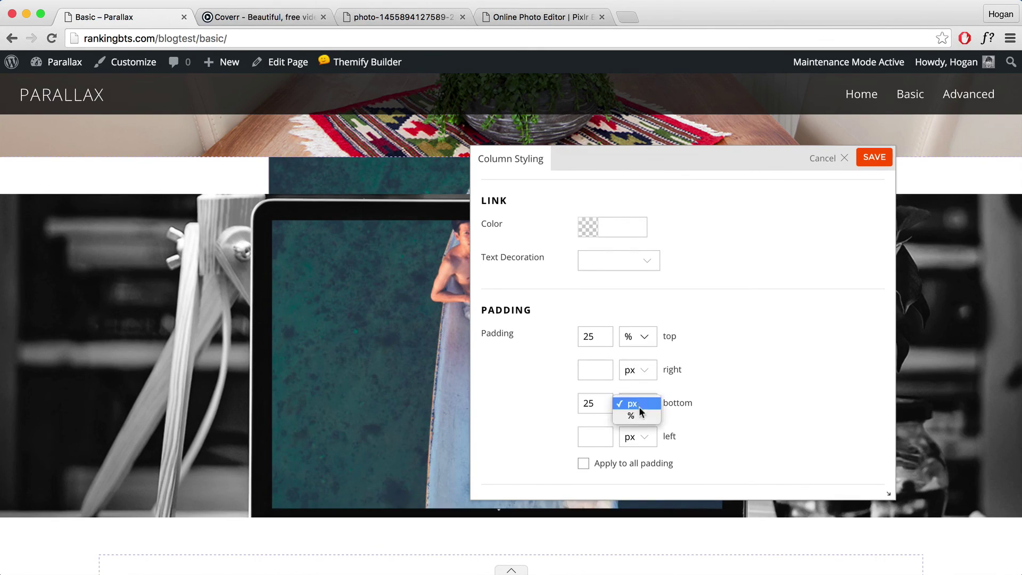
{"action": "left_click", "coordinate": [644, 417]}
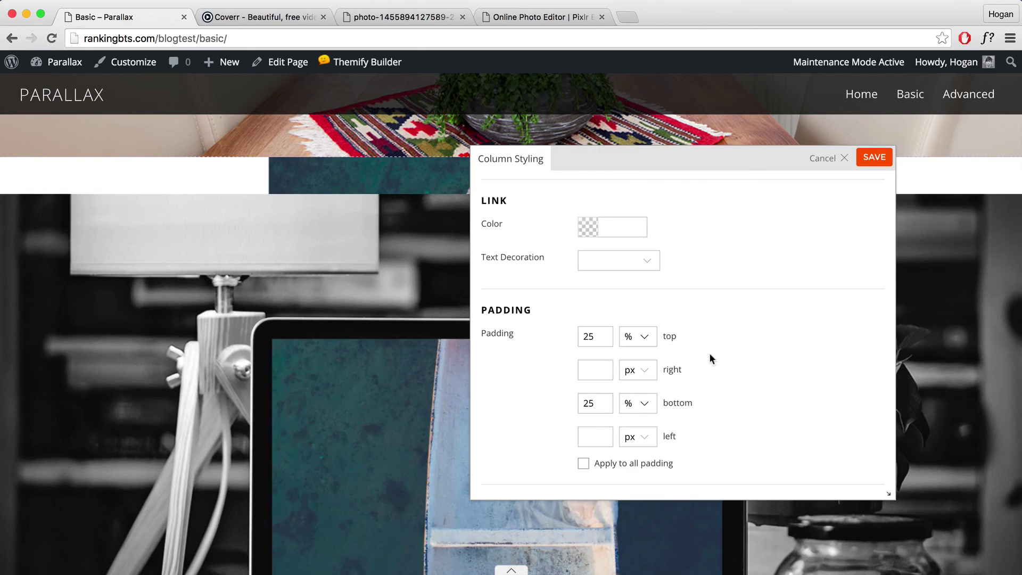
{"action": "scroll", "coordinate": [605, 346], "scroll_direction": "down", "scroll_amount": 2}
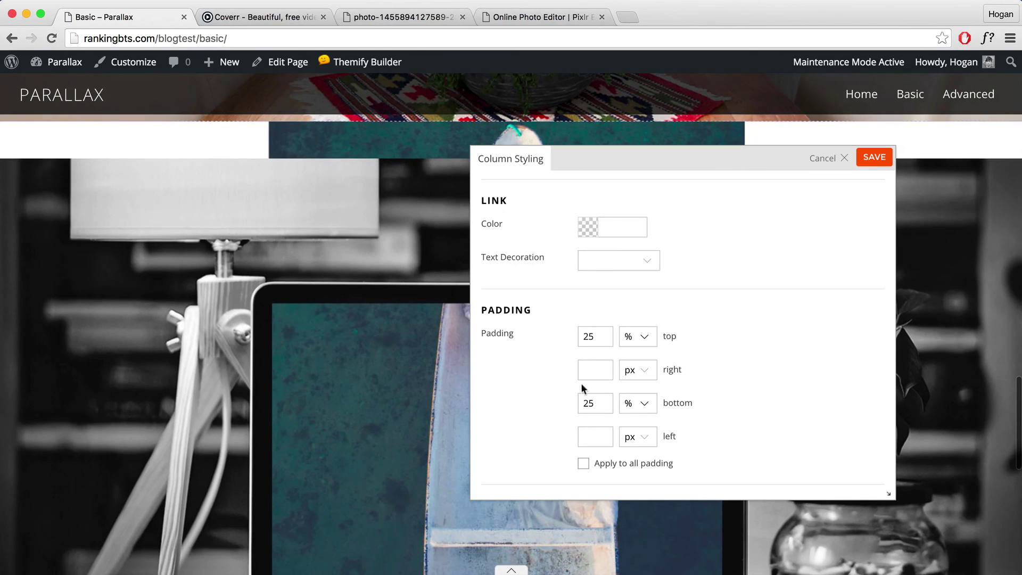
{"action": "left_click", "coordinate": [875, 157]}
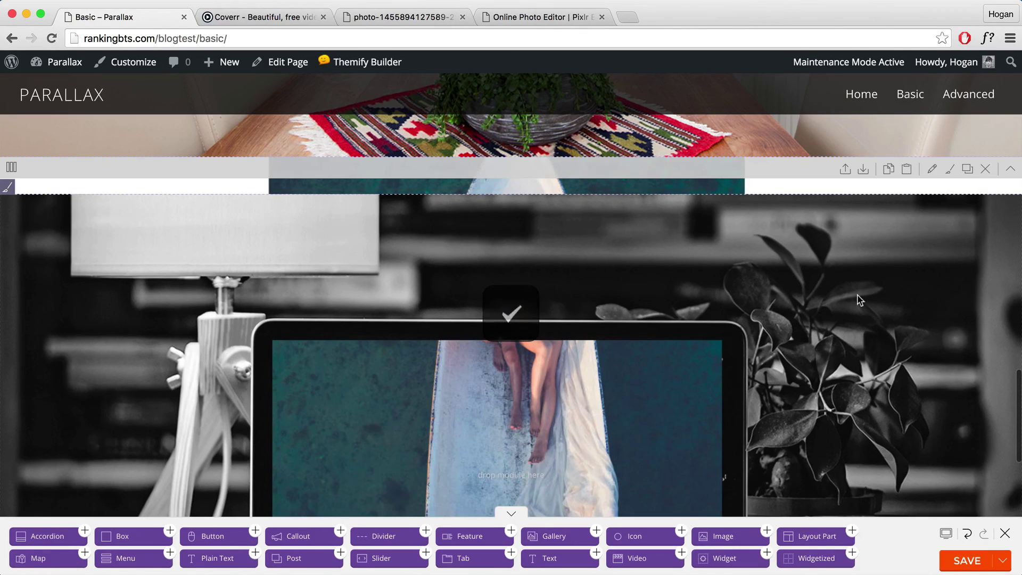
Step: Save the Basic page with the laptop-and-boat row and close the builder
{"action": "scroll", "coordinate": [858, 296], "scroll_direction": "down", "scroll_amount": 5}
{"action": "scroll", "coordinate": [859, 300], "scroll_direction": "down", "scroll_amount": 3}
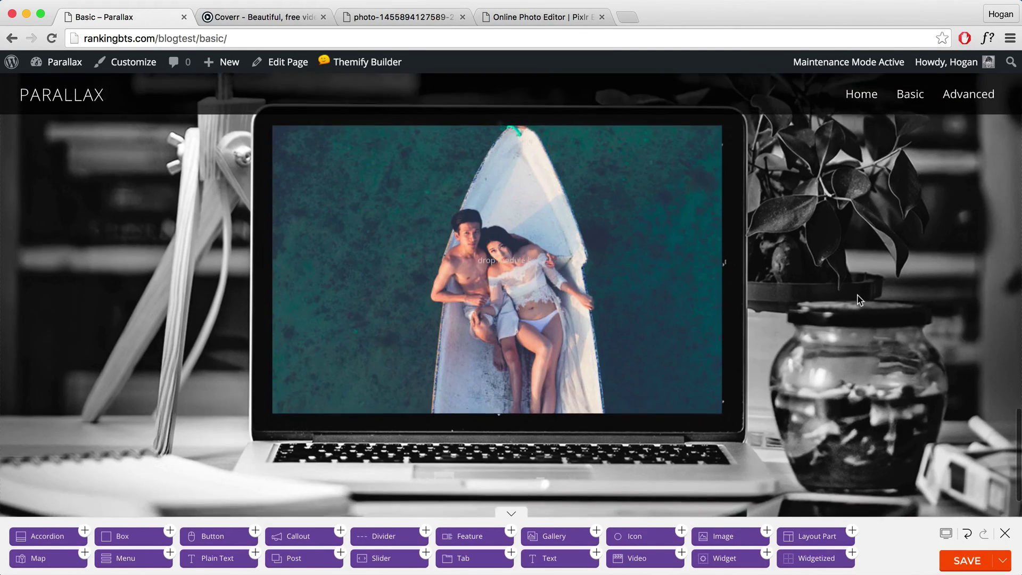
{"action": "left_click", "coordinate": [969, 561]}
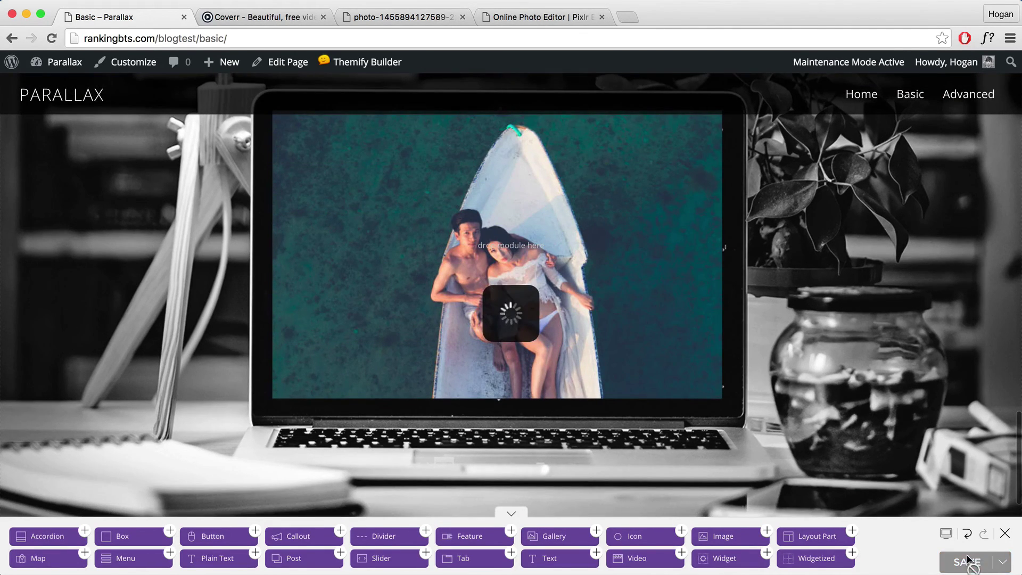
{"action": "left_click", "coordinate": [1004, 535]}
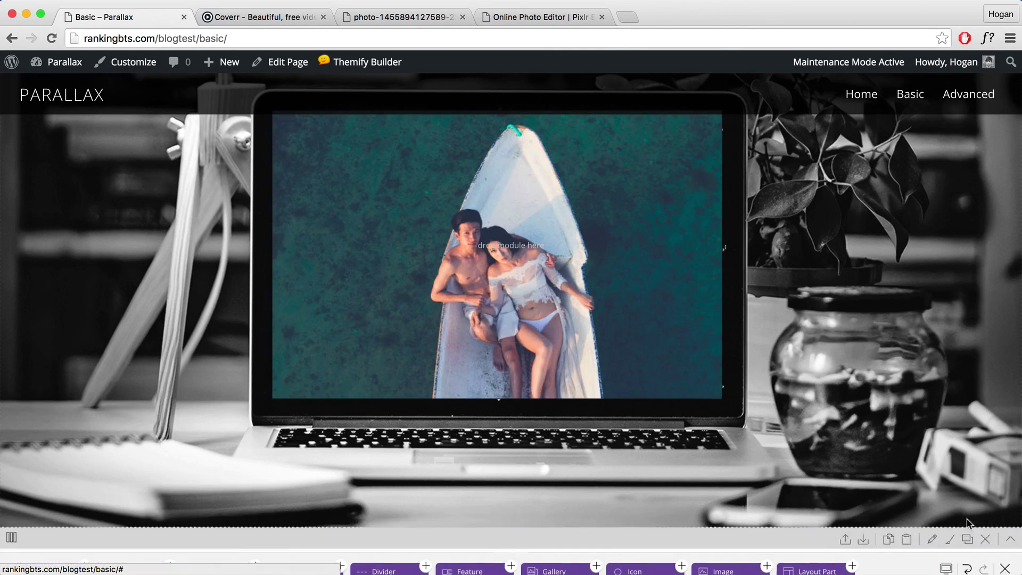
Step: Examine the parallax movement of the laptop, window and boat sections on the published Basic page
{"action": "scroll", "coordinate": [848, 437], "scroll_direction": "up", "scroll_amount": 5}
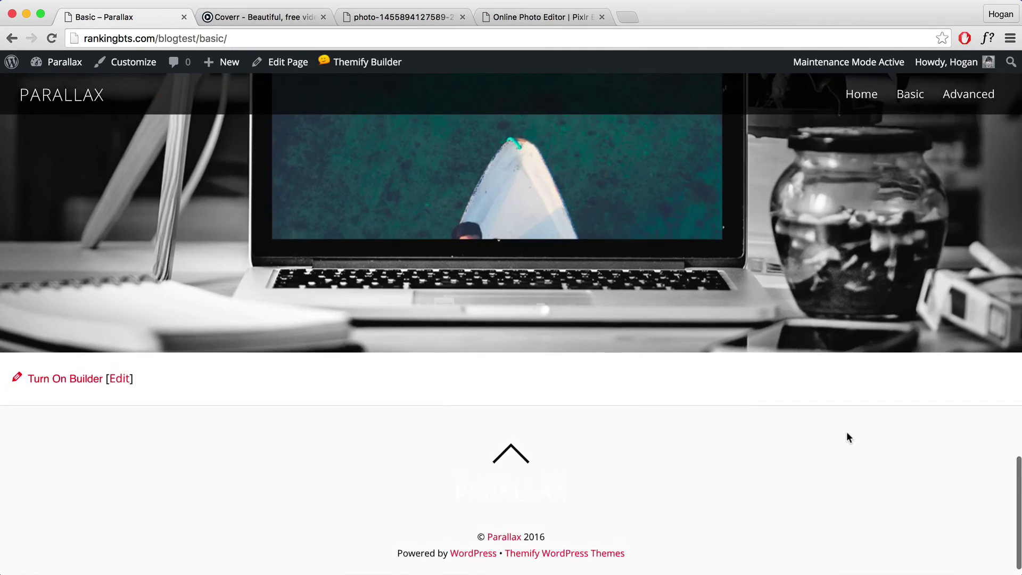
{"action": "scroll", "coordinate": [848, 437], "scroll_direction": "up", "scroll_amount": 5}
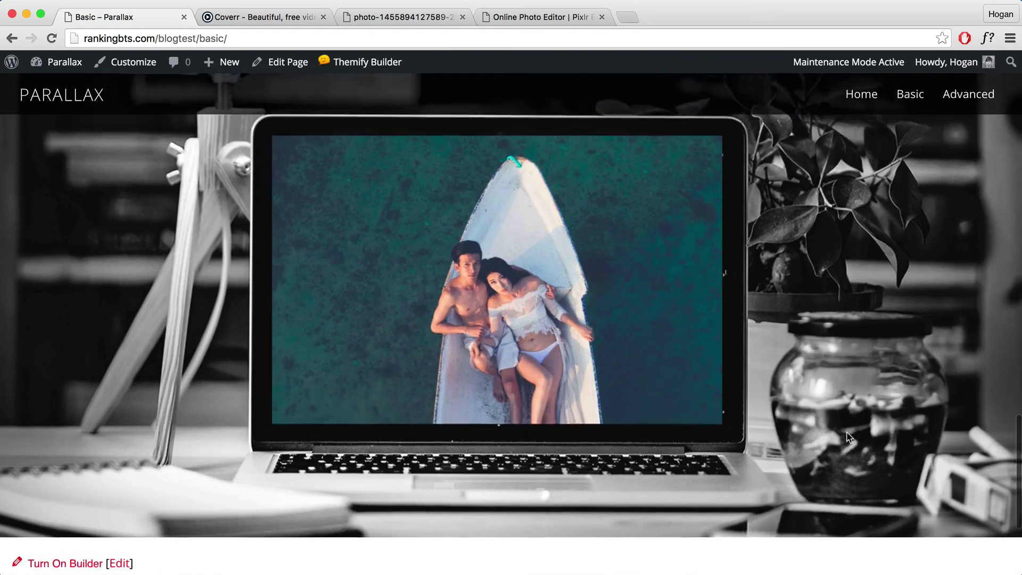
{"action": "scroll", "coordinate": [850, 438], "scroll_direction": "up", "scroll_amount": 10}
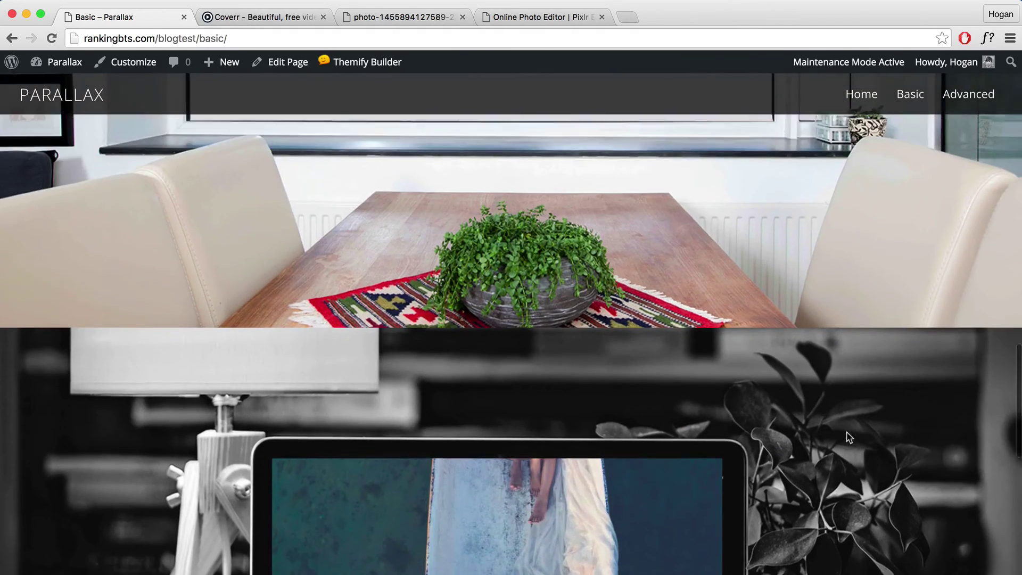
{"action": "scroll", "coordinate": [848, 436], "scroll_direction": "up", "scroll_amount": 10}
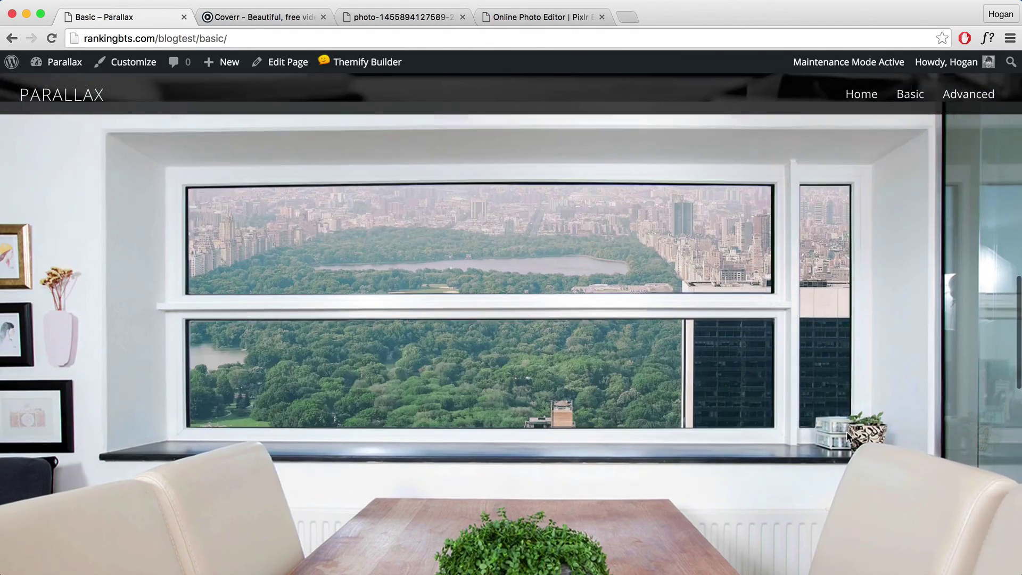
{"action": "scroll", "coordinate": [848, 437], "scroll_direction": "up", "scroll_amount": 5}
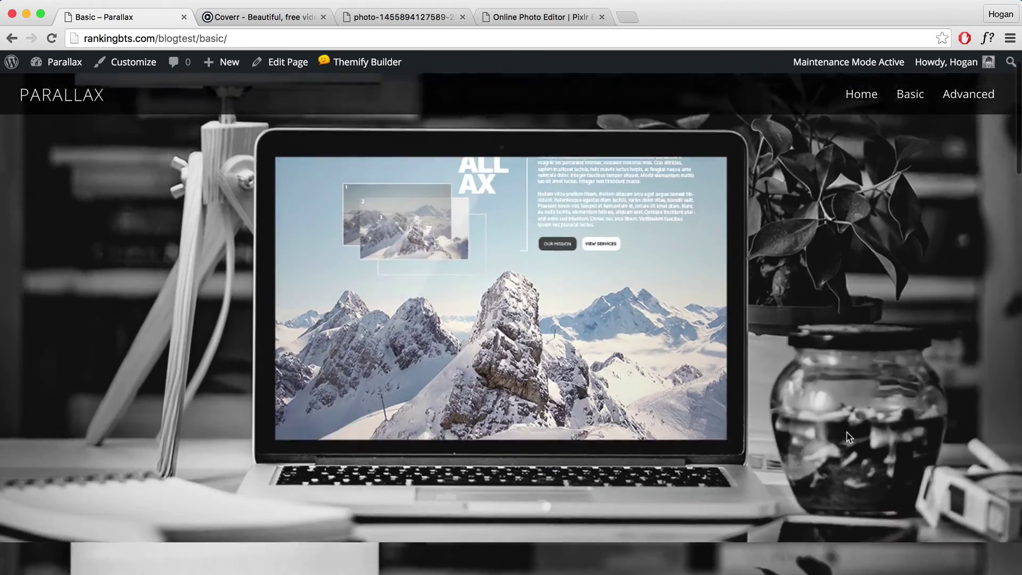
{"action": "scroll", "coordinate": [848, 437], "scroll_direction": "down", "scroll_amount": 9}
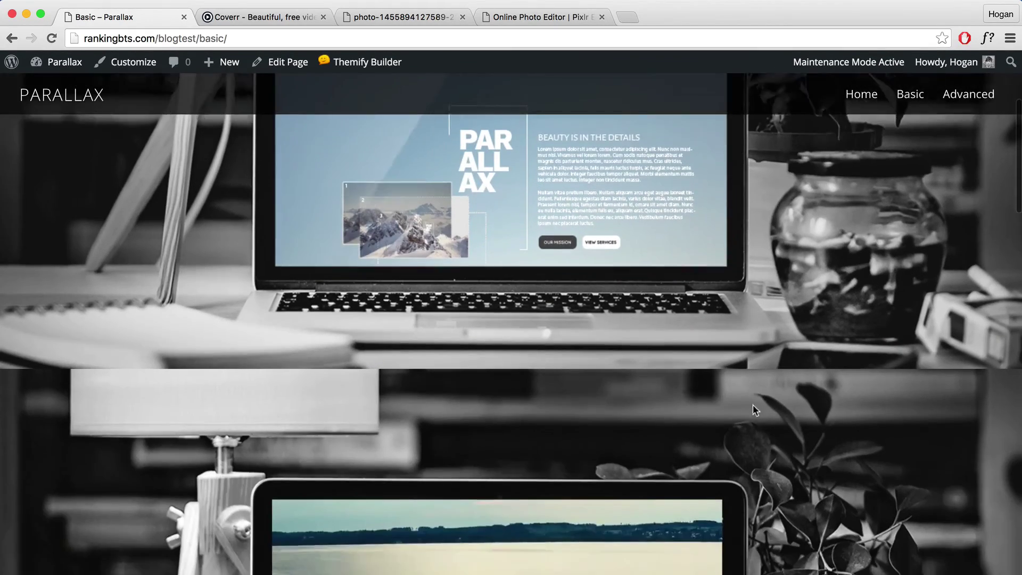
{"action": "scroll", "coordinate": [597, 394], "scroll_direction": "down", "scroll_amount": 6}
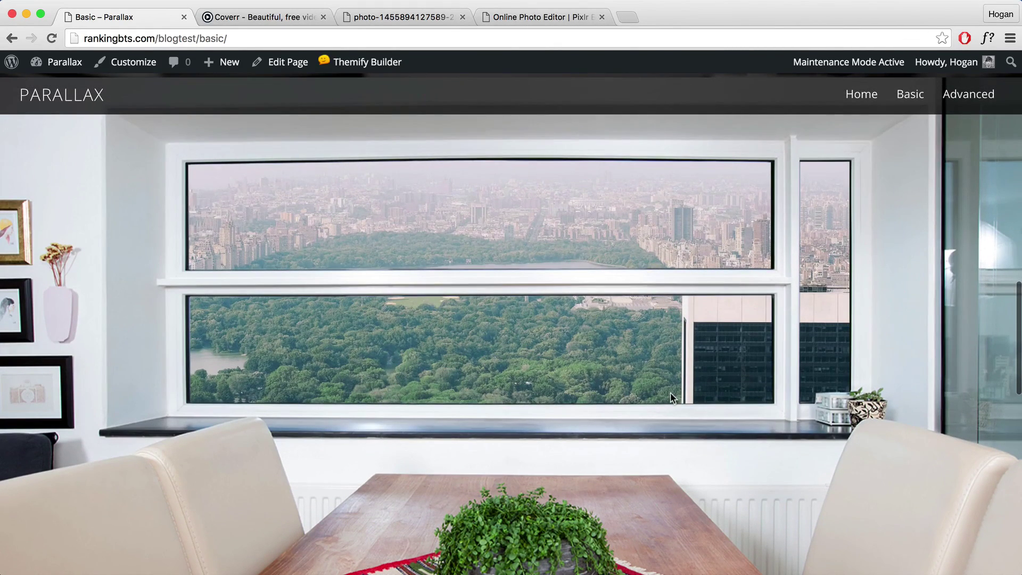
{"action": "scroll", "coordinate": [669, 392], "scroll_direction": "down", "scroll_amount": 8}
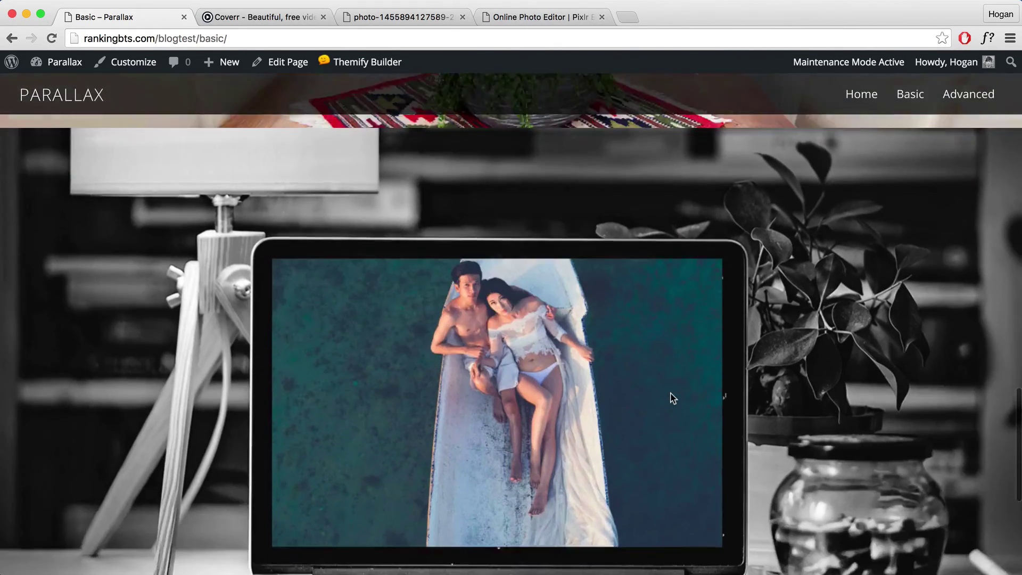
{"action": "scroll", "coordinate": [672, 399], "scroll_direction": "up", "scroll_amount": 5}
{"action": "scroll", "coordinate": [612, 352], "scroll_direction": "up", "scroll_amount": 1}
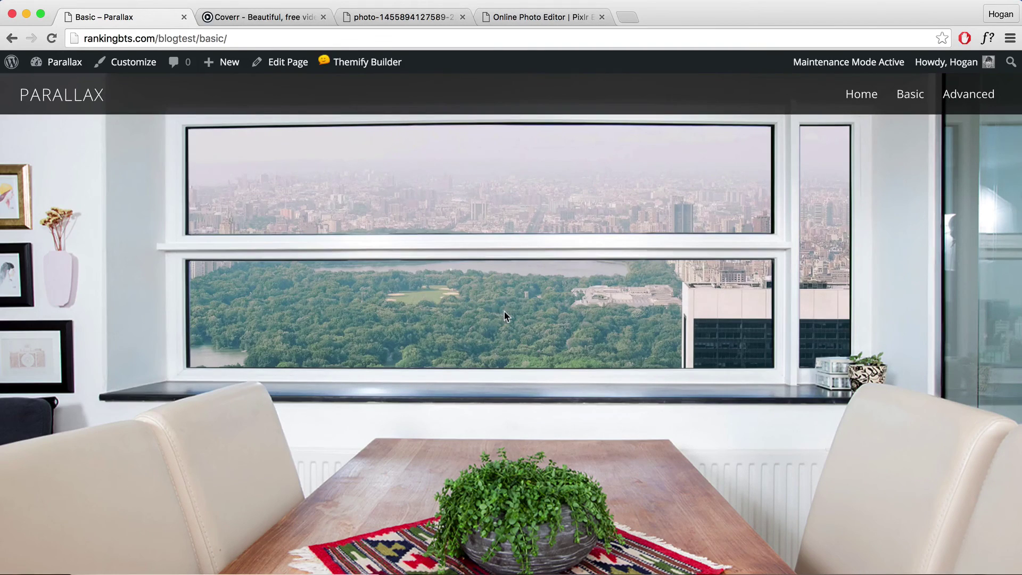
{"action": "scroll", "coordinate": [504, 312], "scroll_direction": "down", "scroll_amount": 8}
{"action": "scroll", "coordinate": [503, 311], "scroll_direction": "down", "scroll_amount": 3}
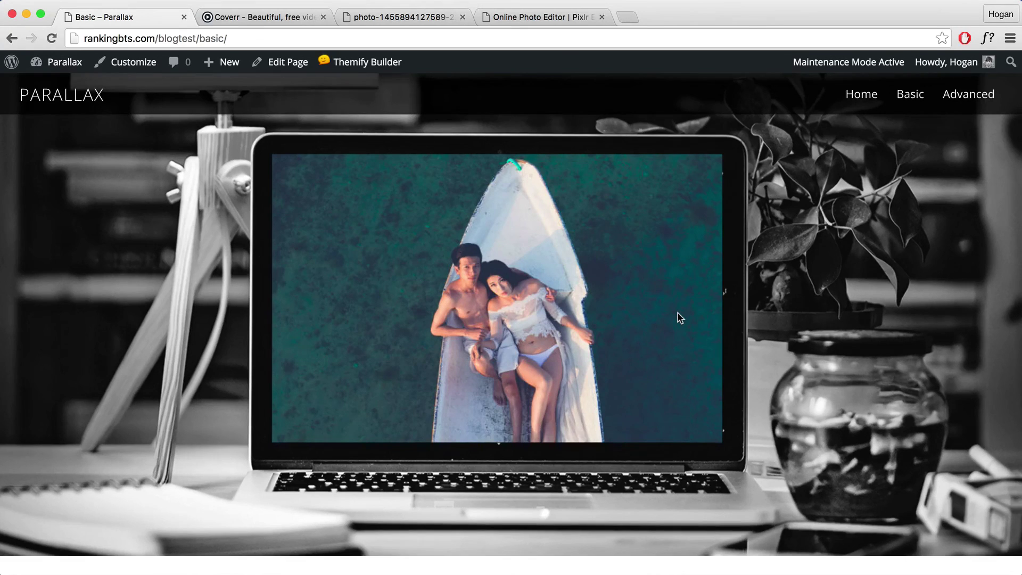
{"action": "scroll", "coordinate": [678, 314], "scroll_direction": "down", "scroll_amount": 2}
{"action": "scroll", "coordinate": [679, 313], "scroll_direction": "up", "scroll_amount": 5}
{"action": "scroll", "coordinate": [678, 319], "scroll_direction": "up", "scroll_amount": 1}
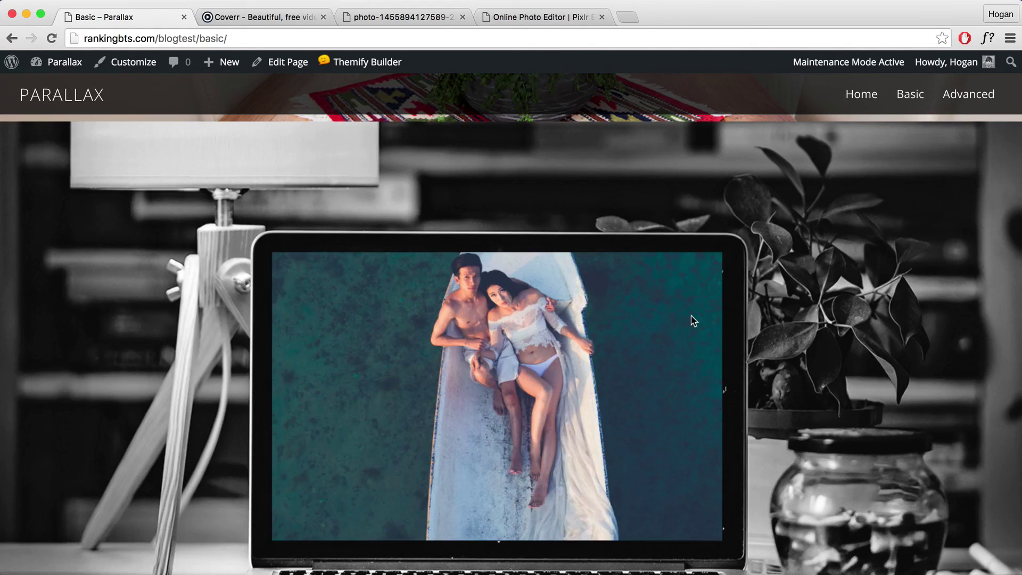
{"action": "scroll", "coordinate": [694, 320], "scroll_direction": "up", "scroll_amount": 10}
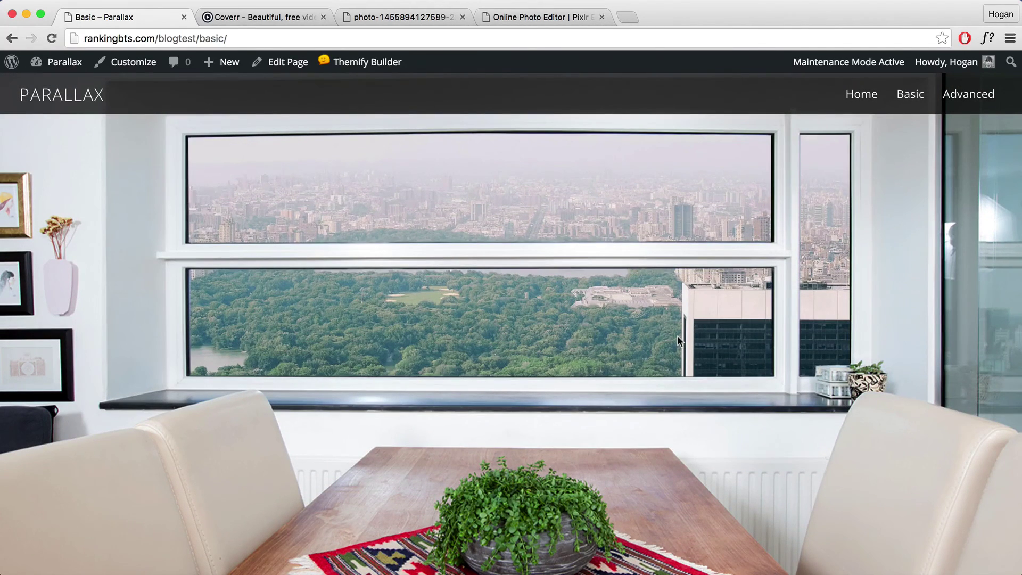
{"action": "scroll", "coordinate": [692, 314], "scroll_direction": "down", "scroll_amount": 8}
{"action": "scroll", "coordinate": [679, 336], "scroll_direction": "down", "scroll_amount": 5}
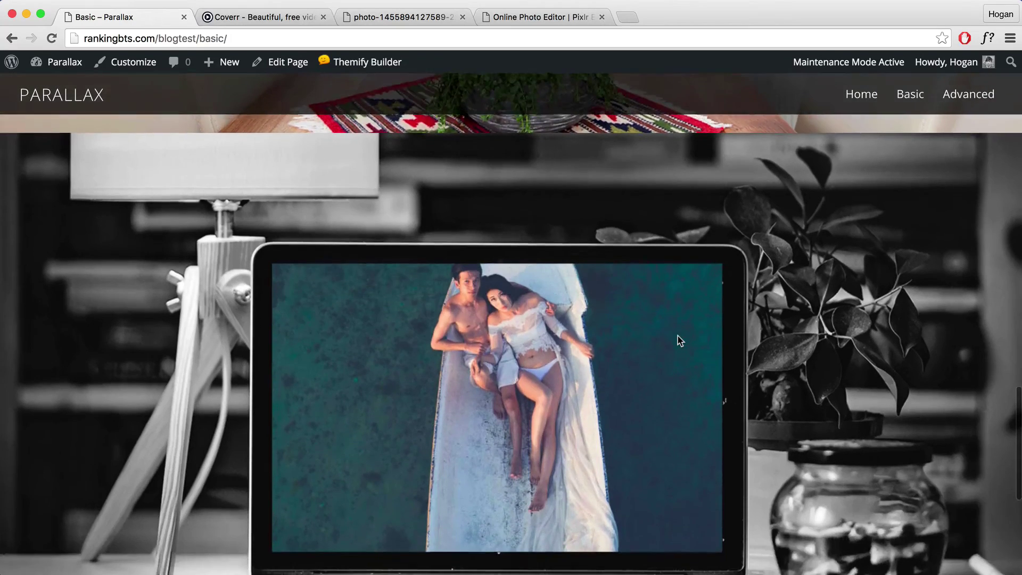